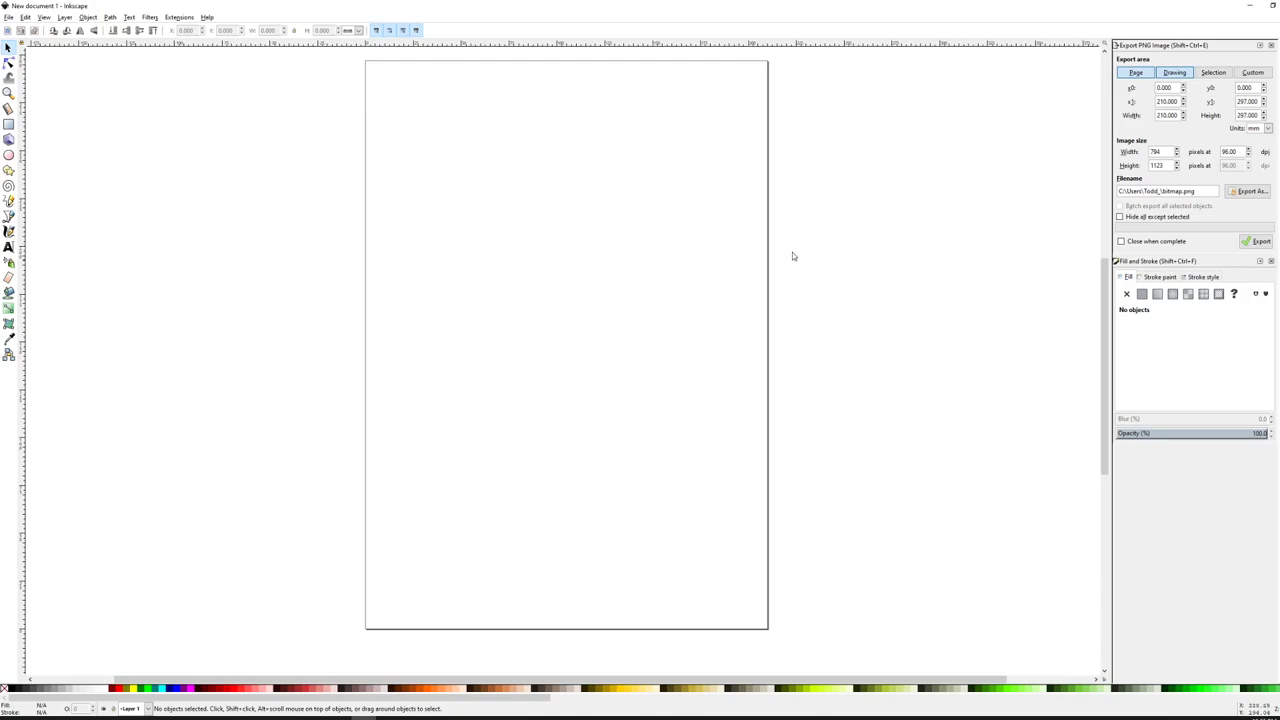
scroll(594, 286, "down", 2)
scroll(590, 284, "up", 2)
scroll(580, 280, "down", 1)
scroll(570, 274, "up", 1)
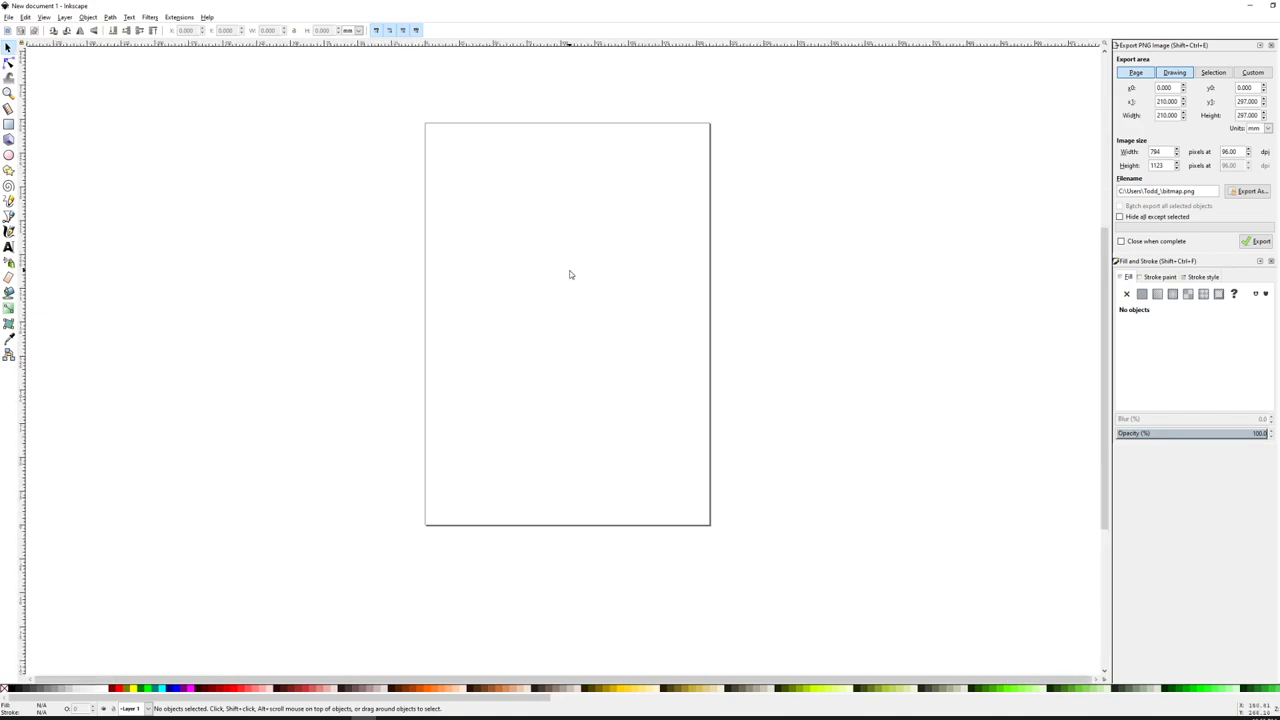
scroll(570, 274, "down", 1)
scroll(570, 274, "up", 2)
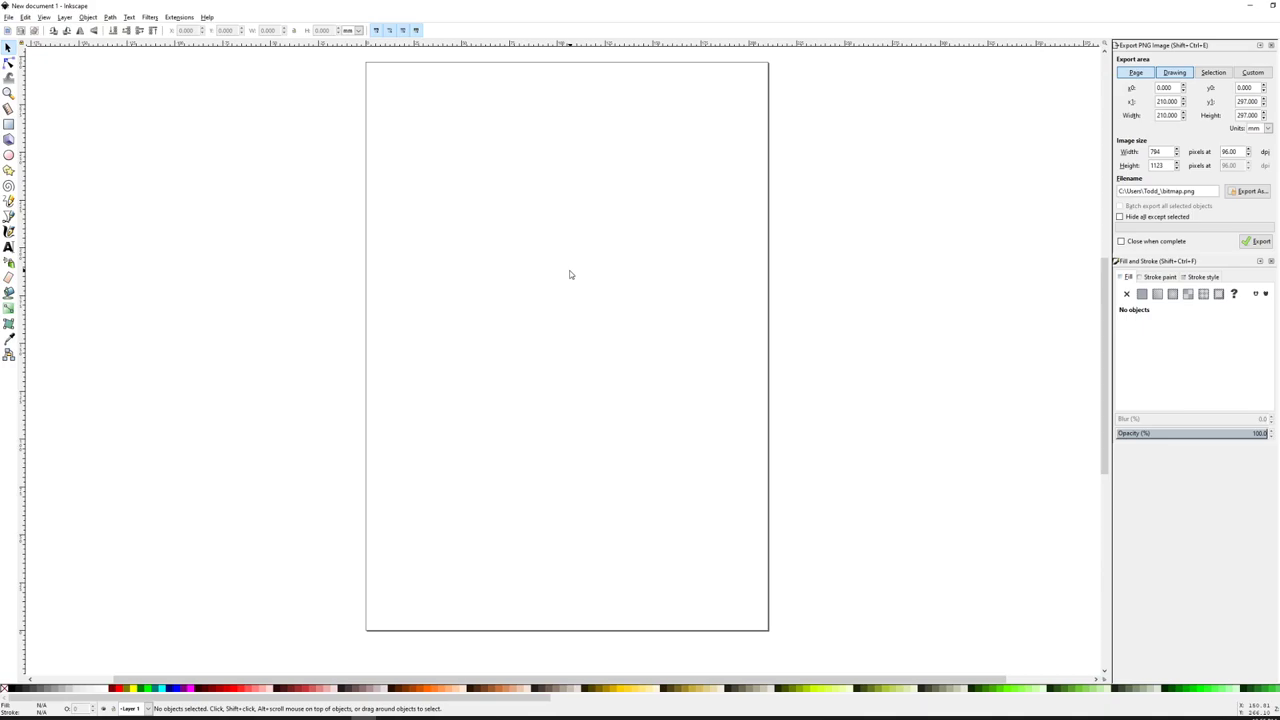
mouse_move(569, 274)
left_mouse_down()
mouse_move(594, 211)
mouse_move(634, 349)
mouse_move(600, 265)
mouse_move(577, 278)
left_mouse_up()
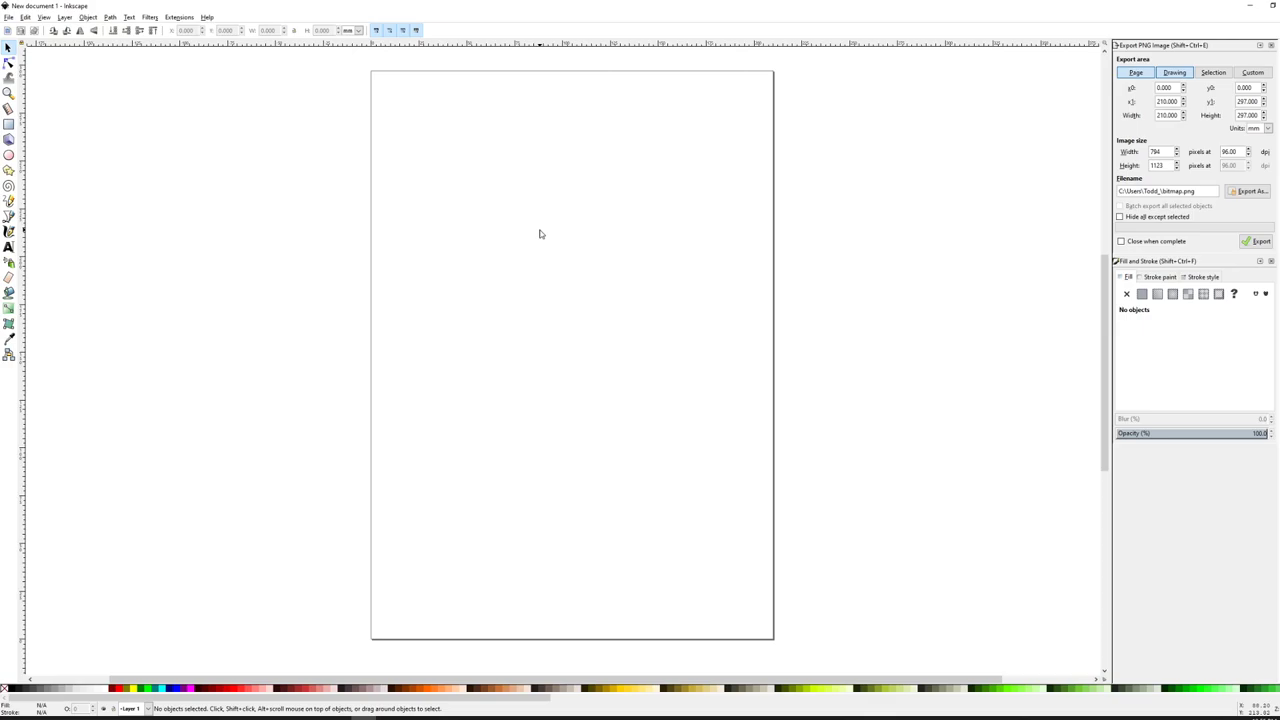
- In Document Properties, set the page to 10 × 10 inches
left_click(8, 17)
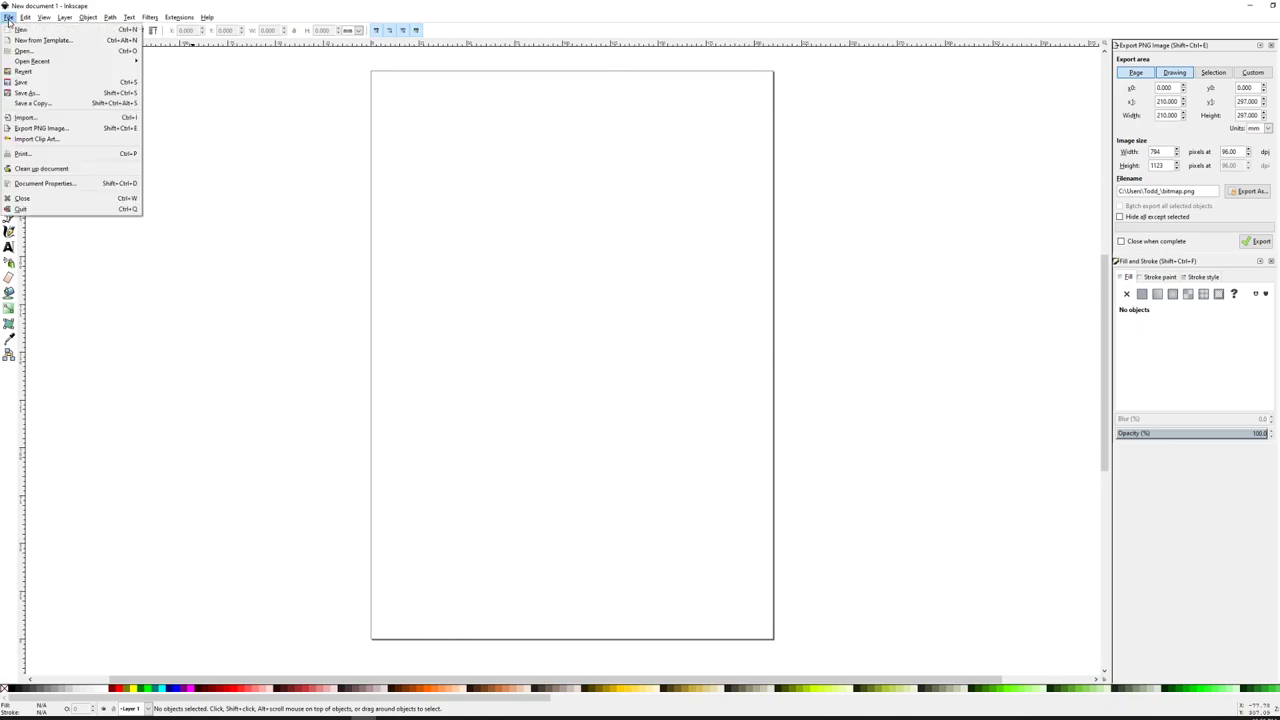
left_click(43, 184)
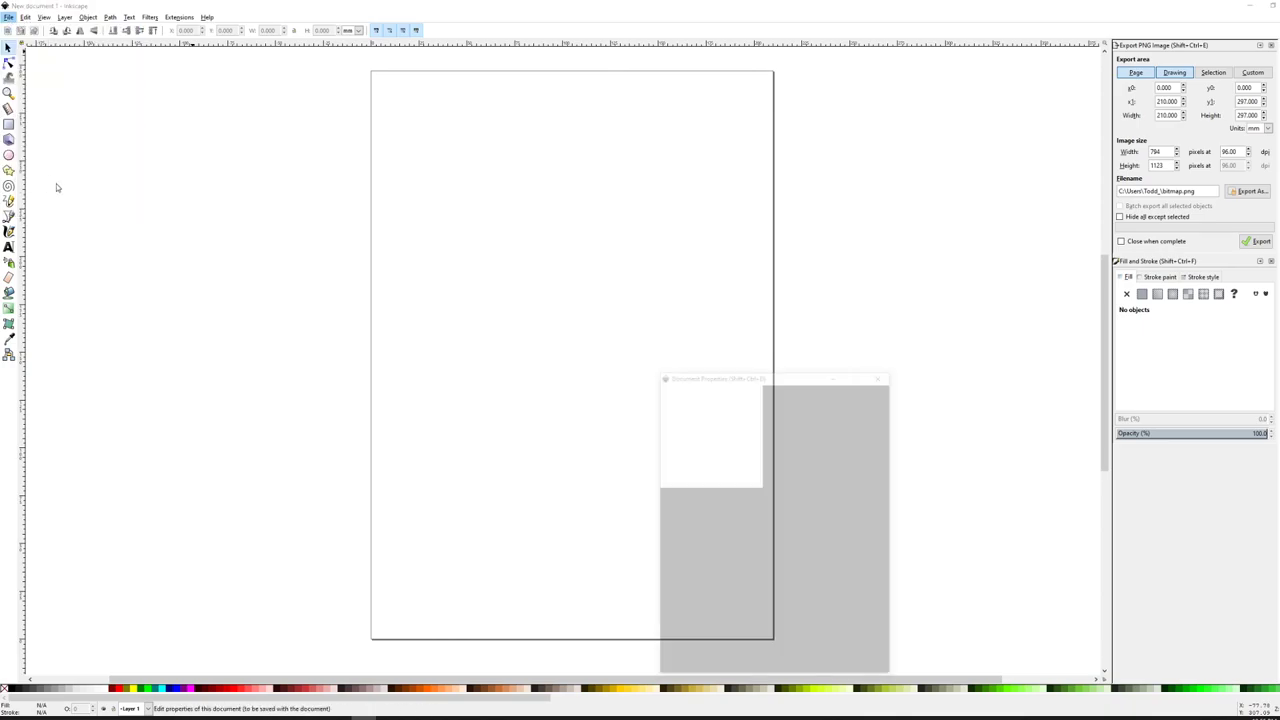
left_click_drag(750, 377, 690, 261)
left_click(820, 429)
left_click(812, 477)
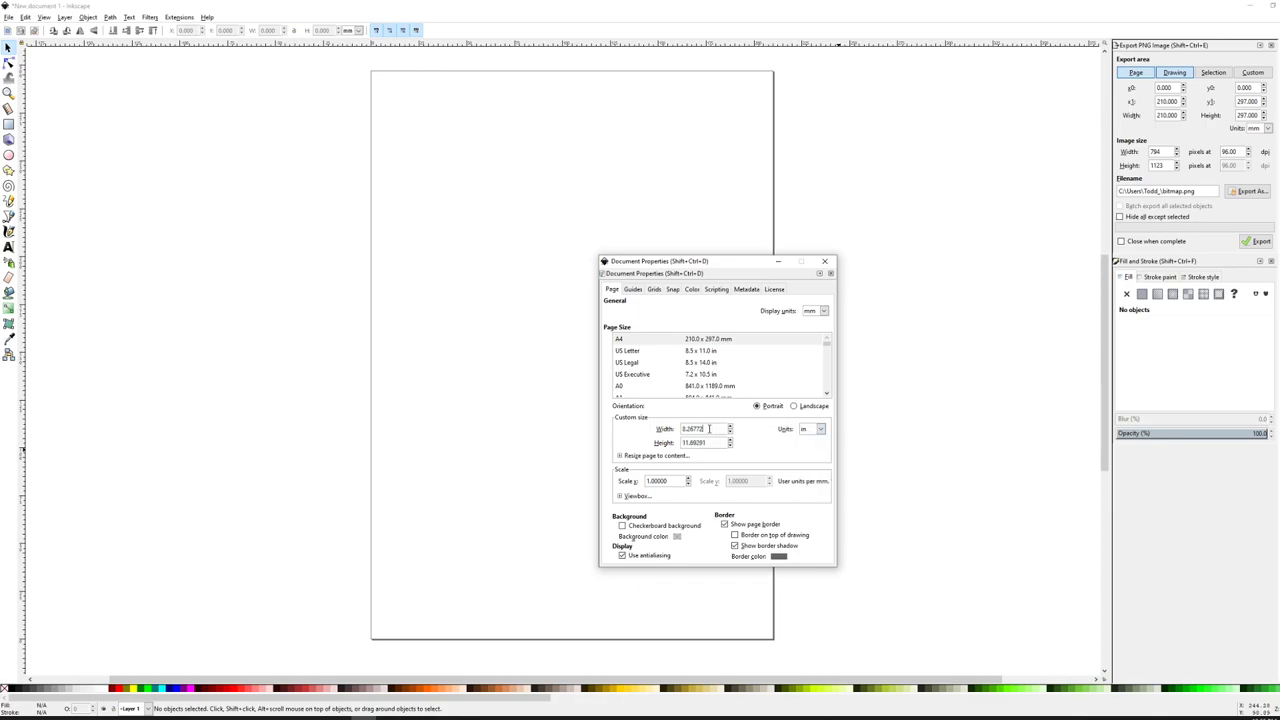
type("10")
key("Tab")
type("10")
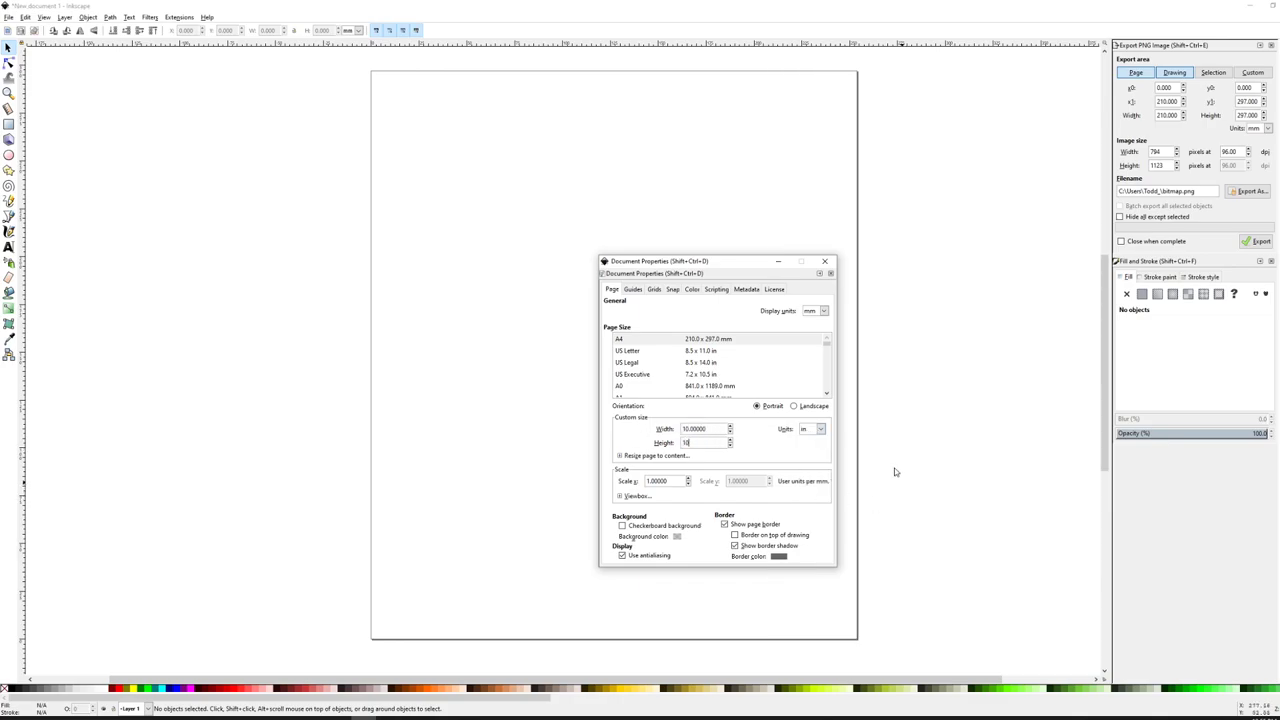
left_click(824, 262)
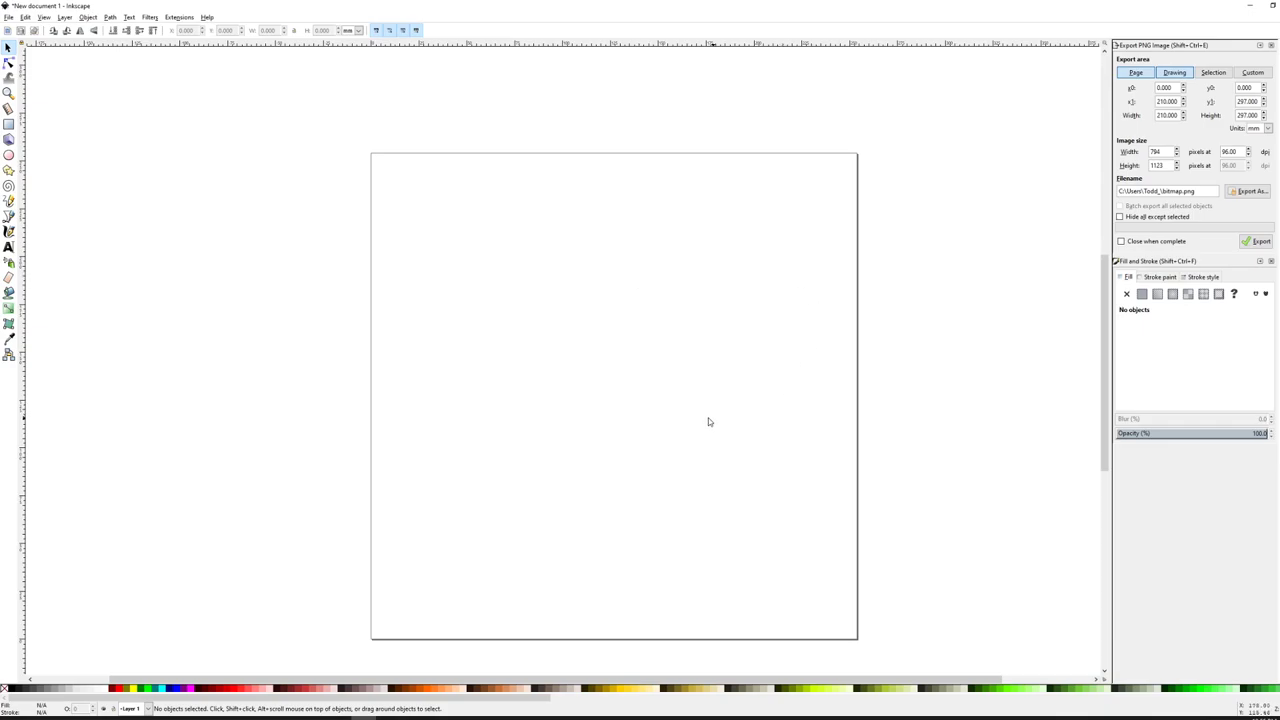
left_click_drag(707, 421, 579, 350)
left_click_drag(663, 351, 616, 352)
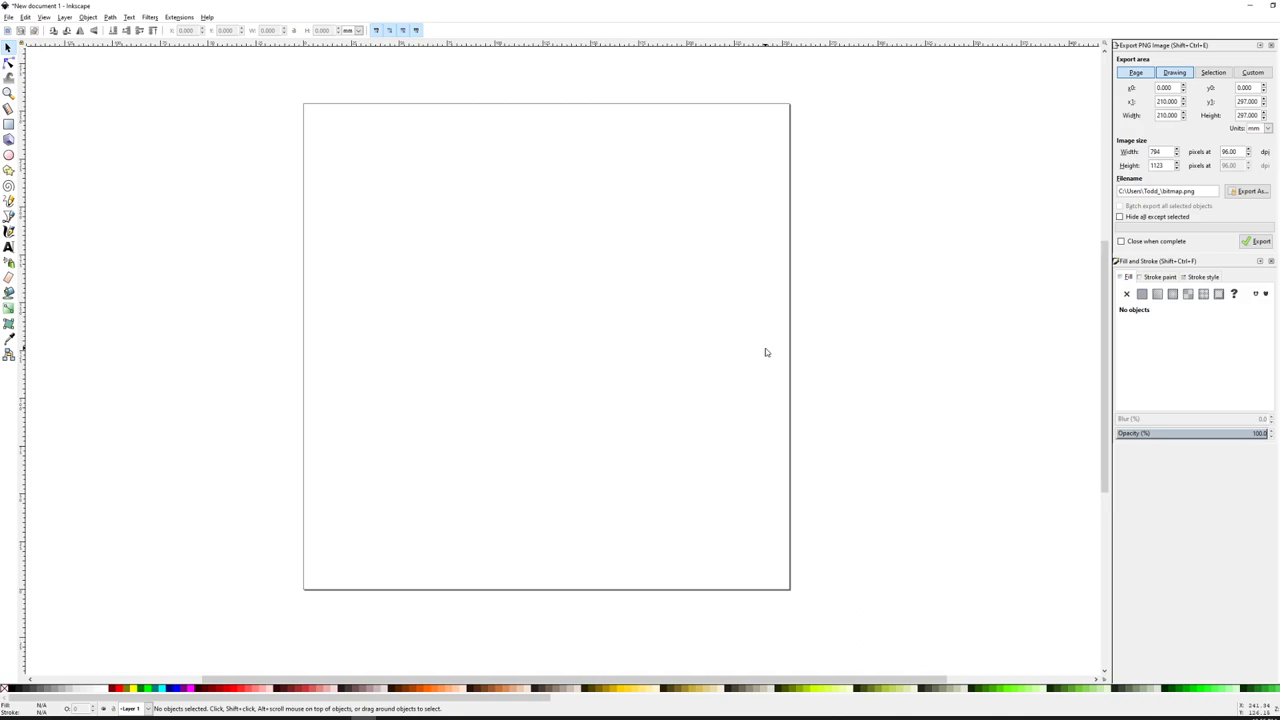
- Draw a large brown rectangle covering most of the square page
left_click(8, 124)
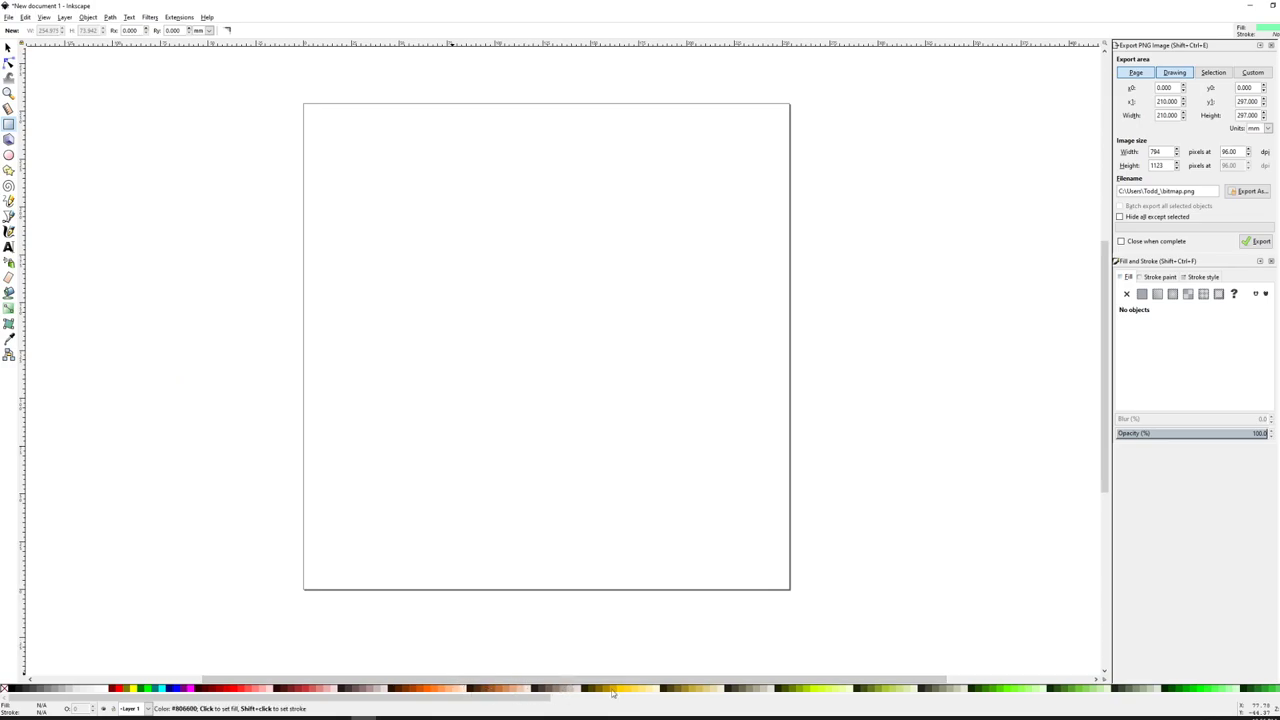
scroll(19, 690, "right", 3)
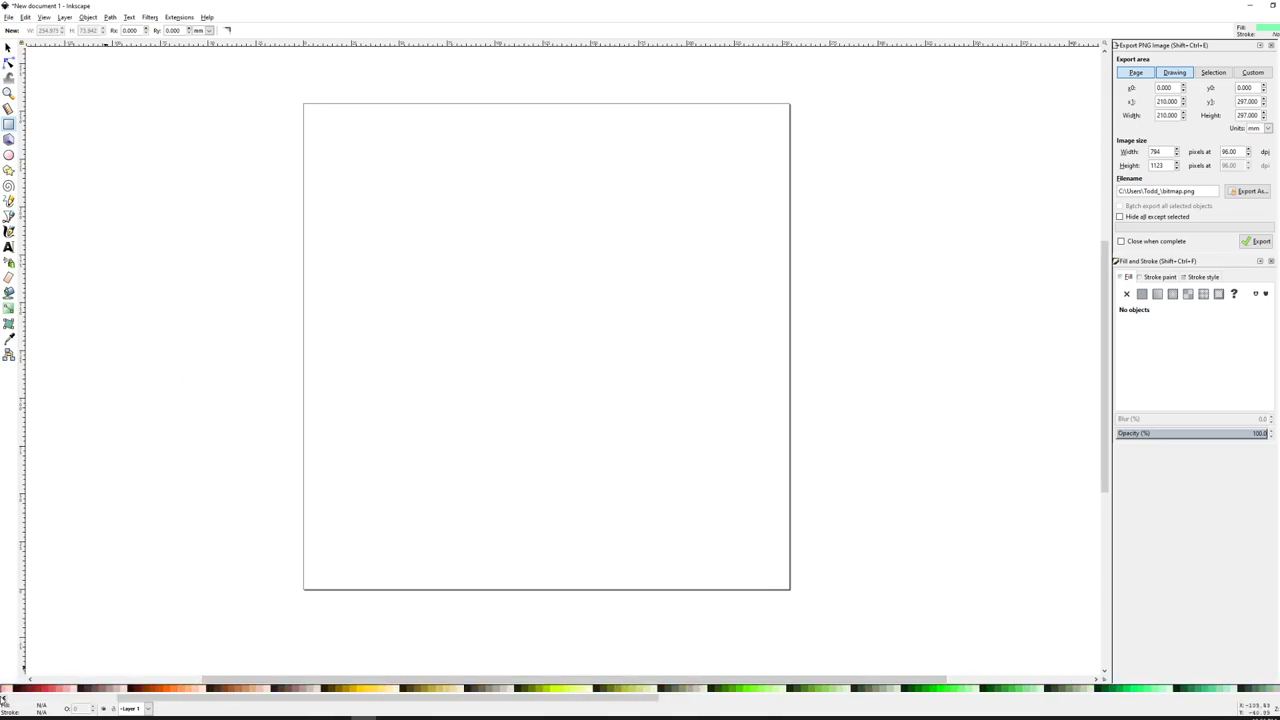
scroll(8, 700, "left", 3)
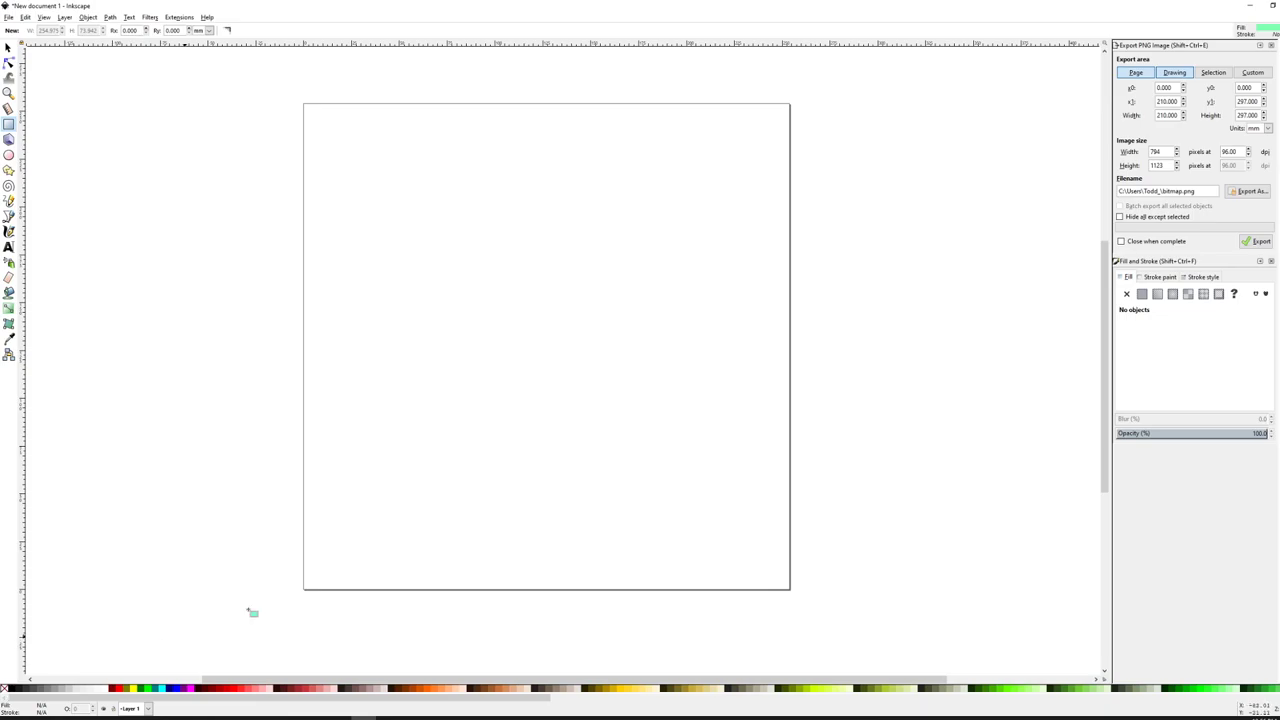
left_click(493, 690)
left_click_drag(370, 490, 730, 197)
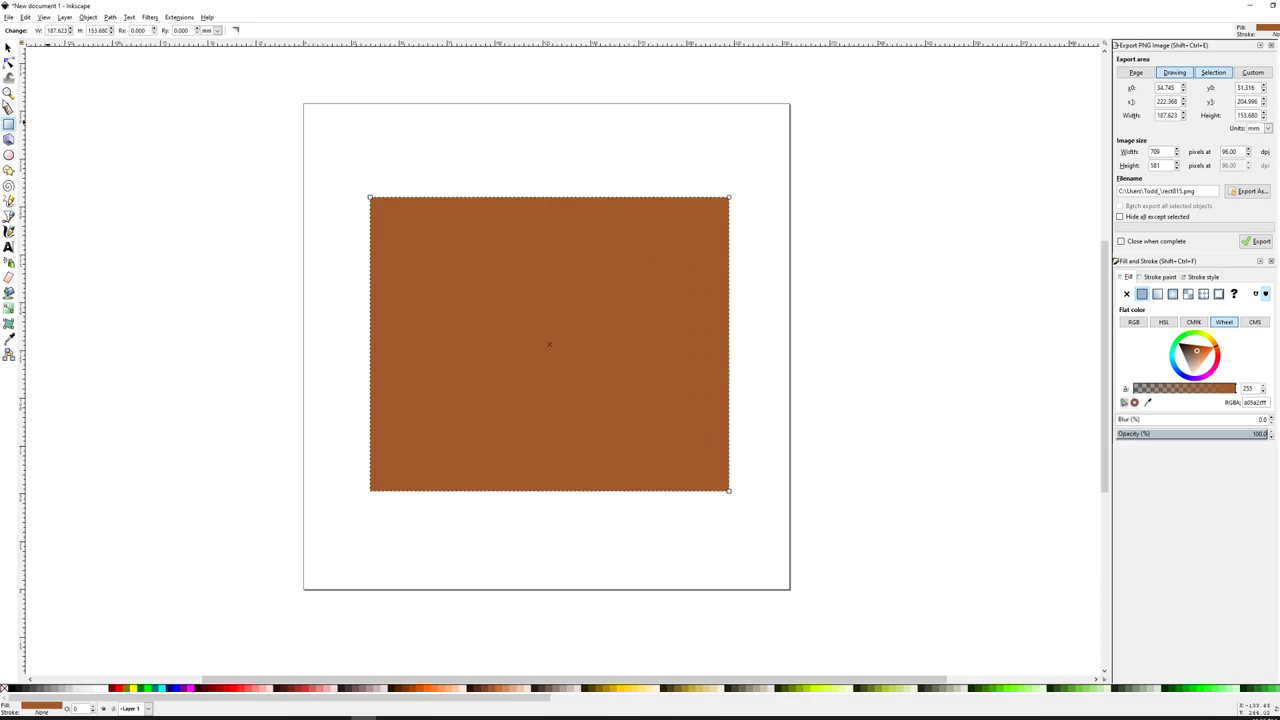
- Recolour the rectangle a darker brown
key("s")
left_click(194, 191)
left_click(425, 423)
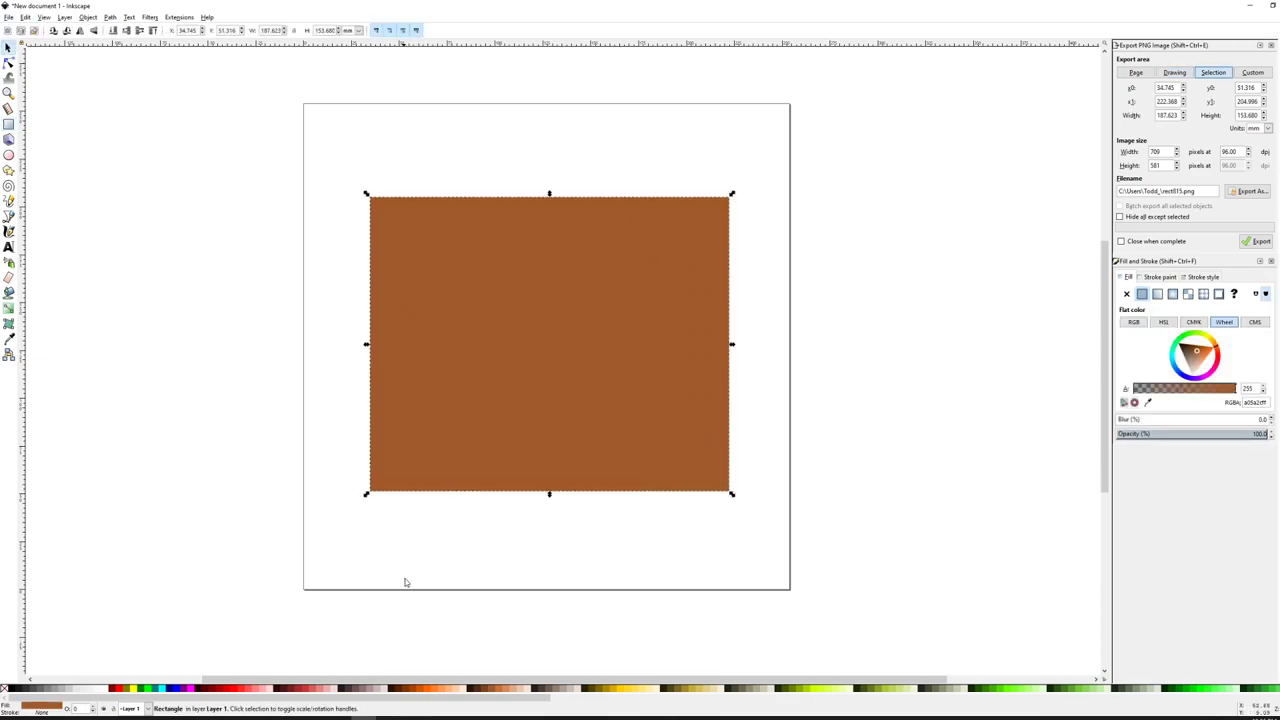
left_click(503, 690)
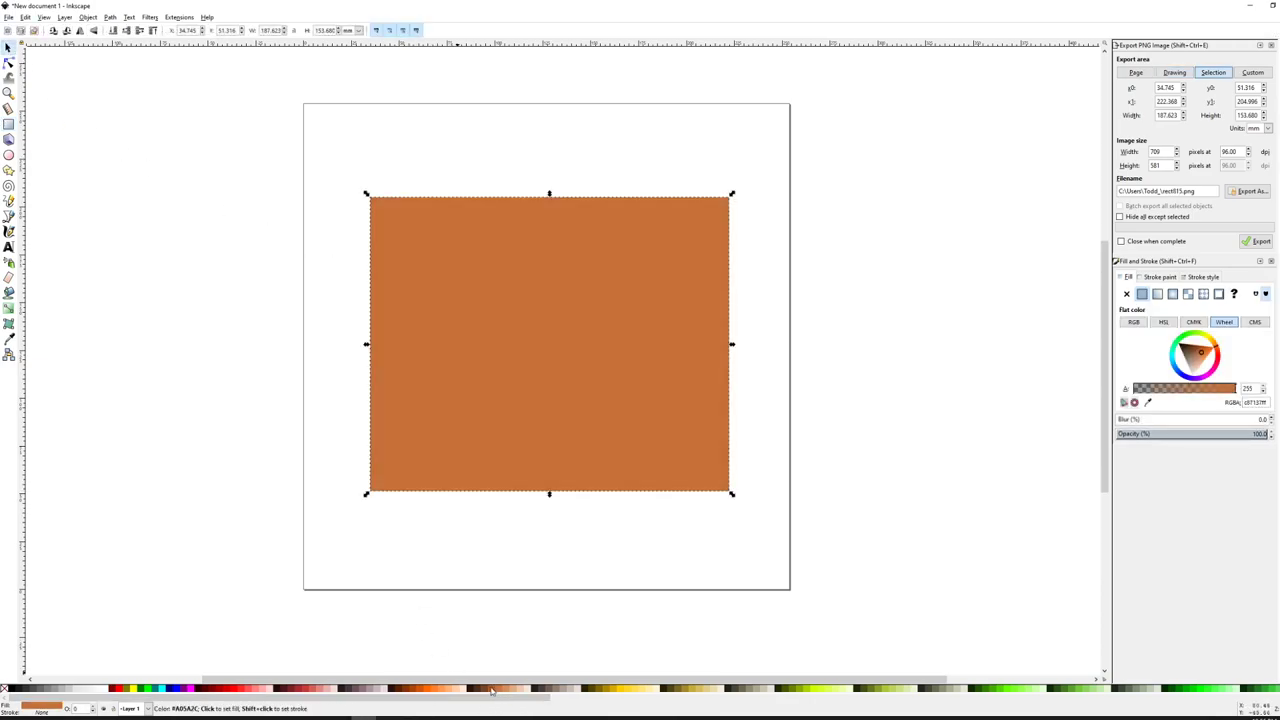
left_click(487, 690)
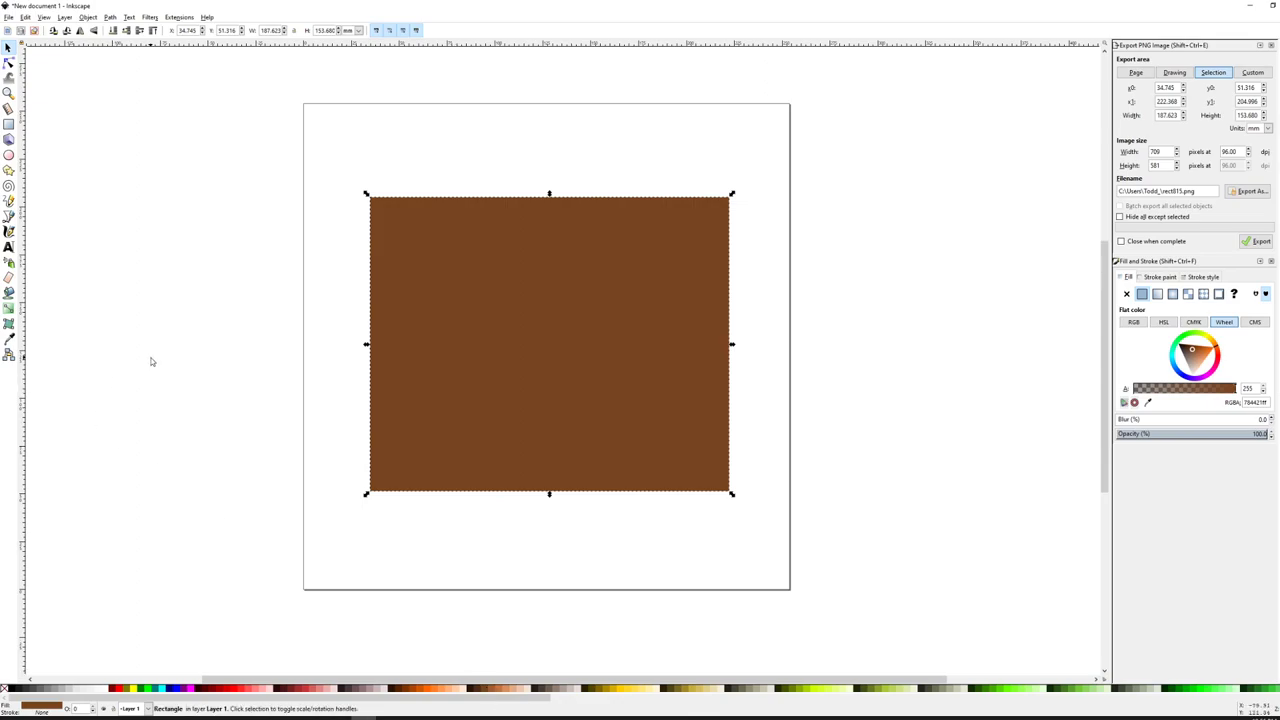
left_click(133, 298)
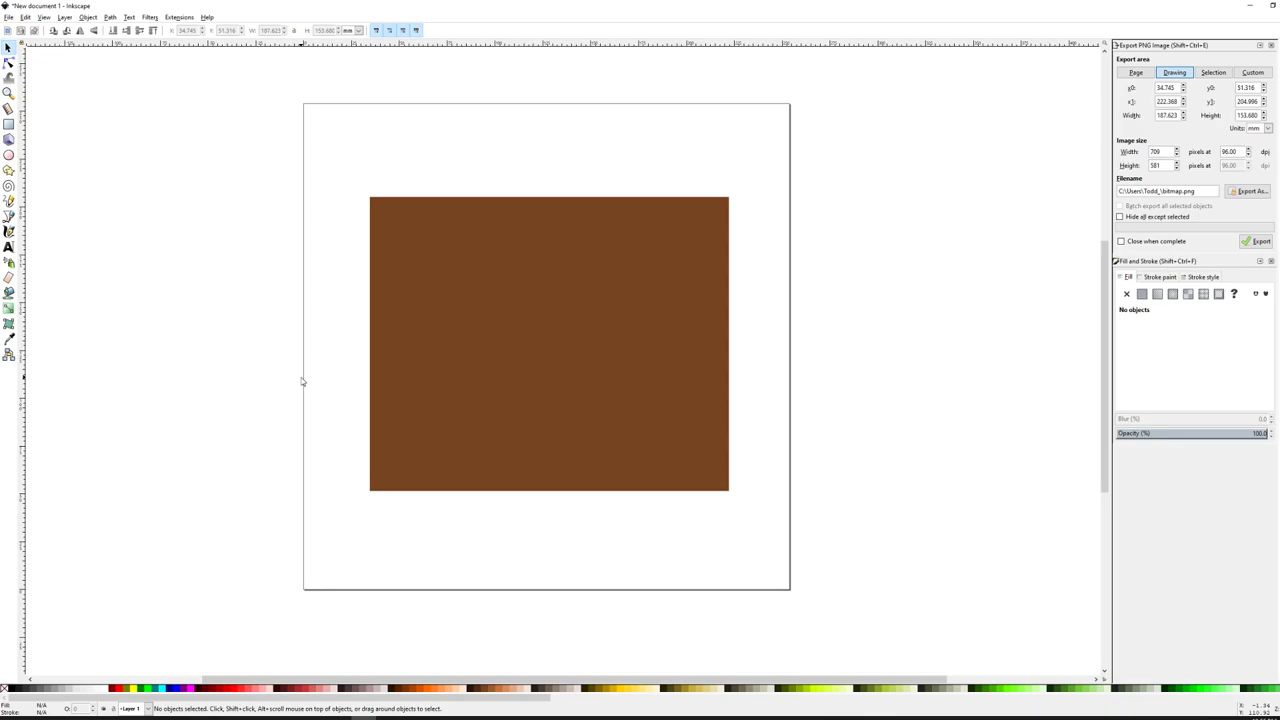
left_click(438, 340)
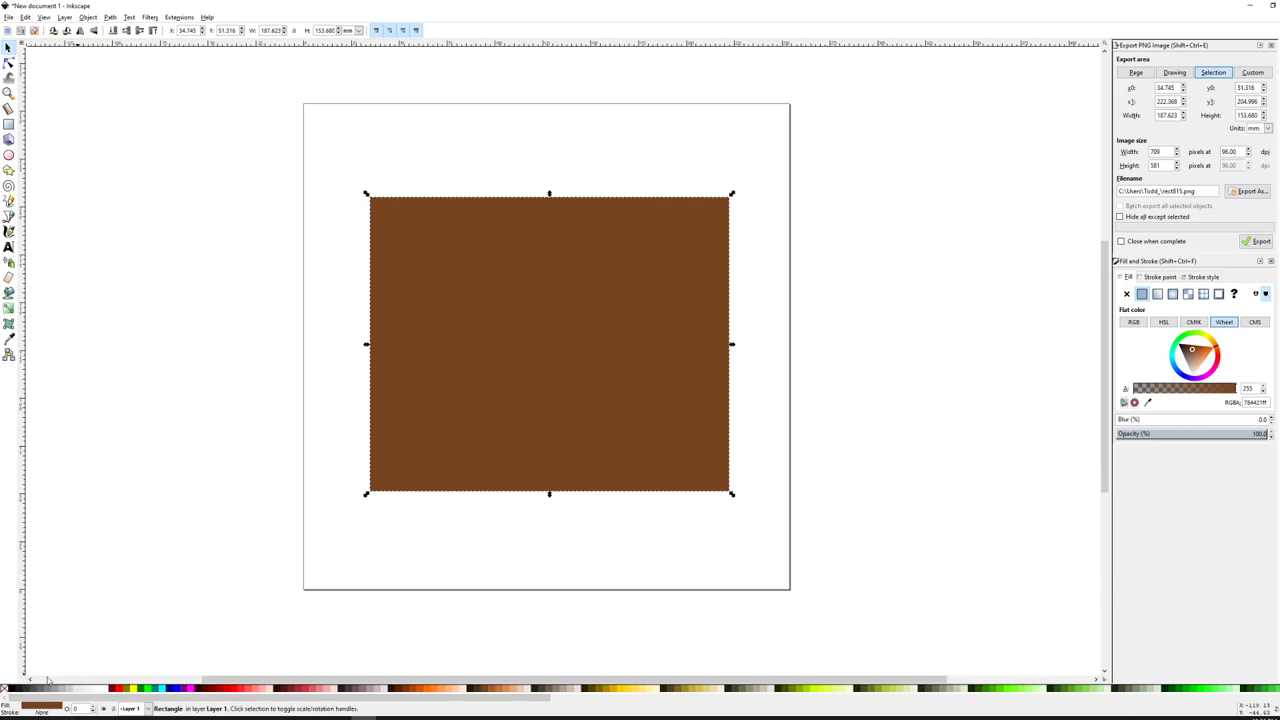
left_click(41, 712)
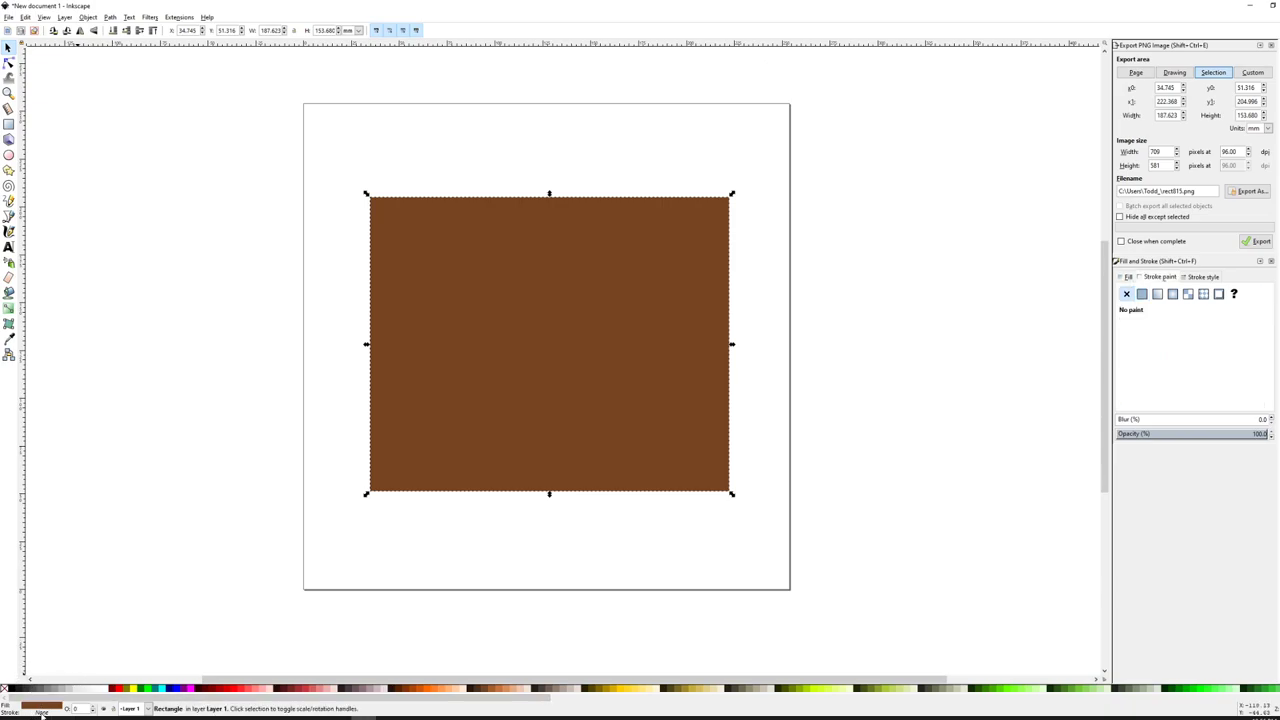
right_click(41, 713)
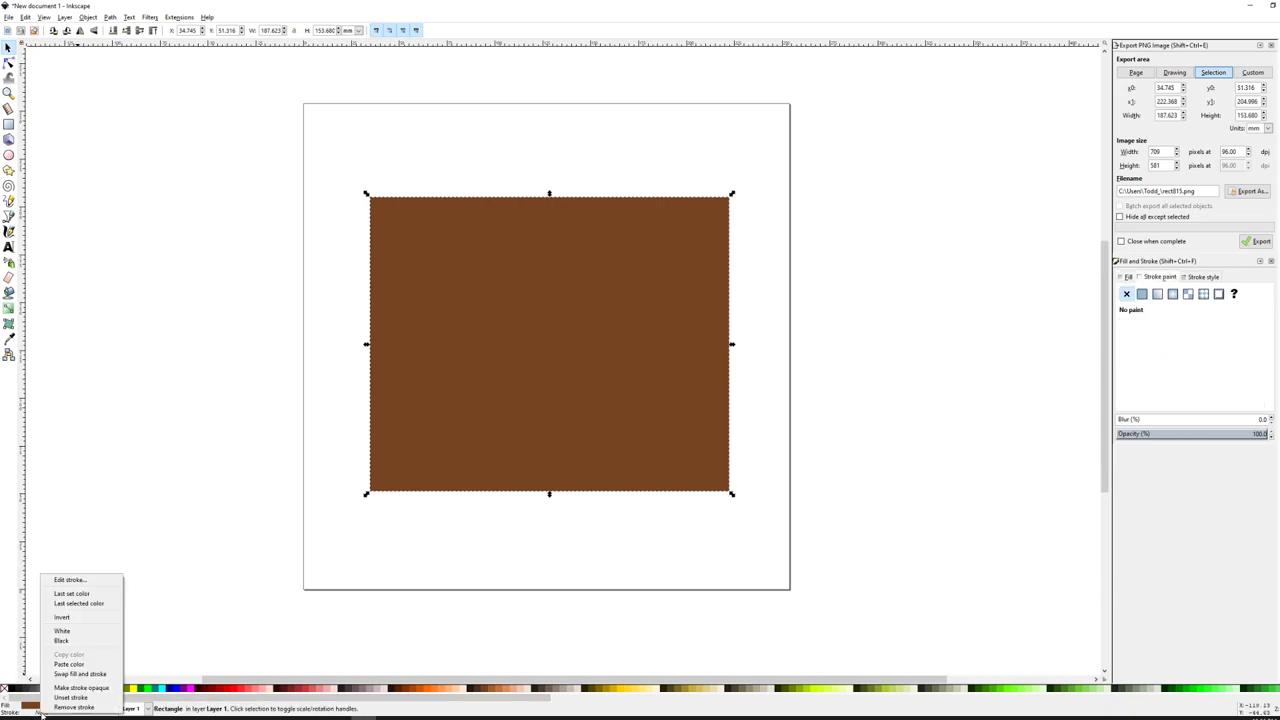
left_click(63, 631)
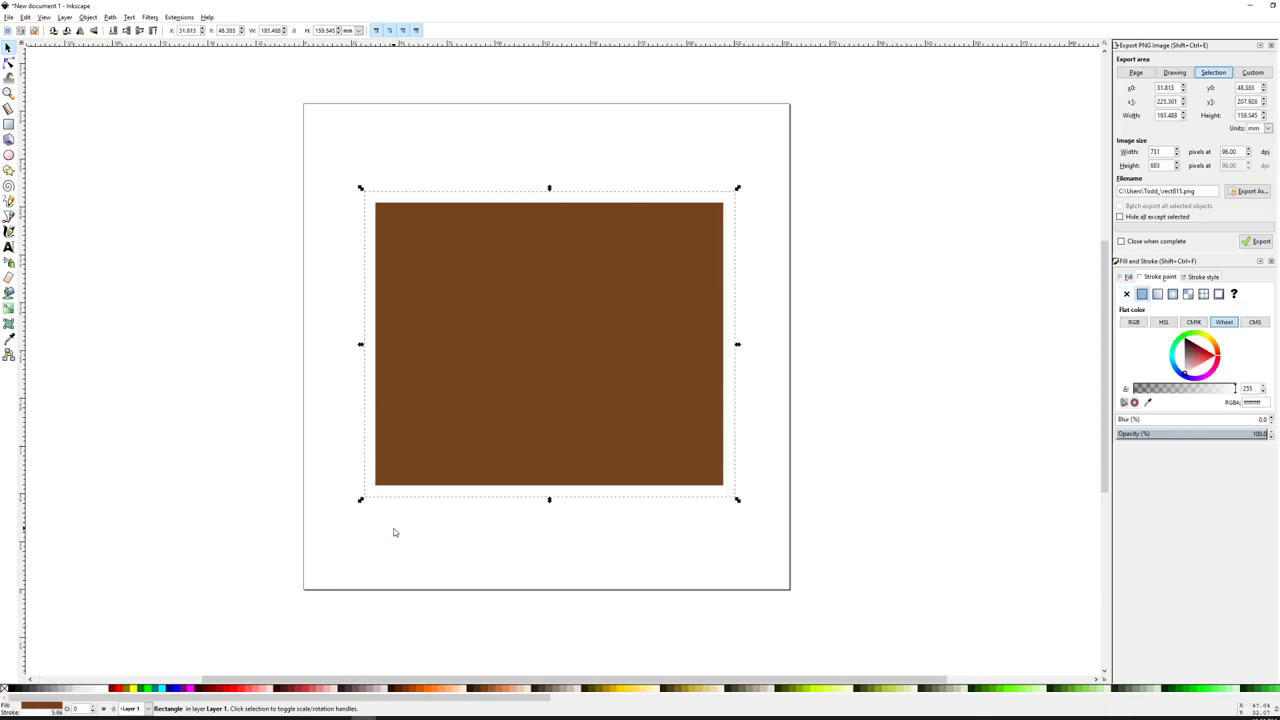
right_click(51, 714)
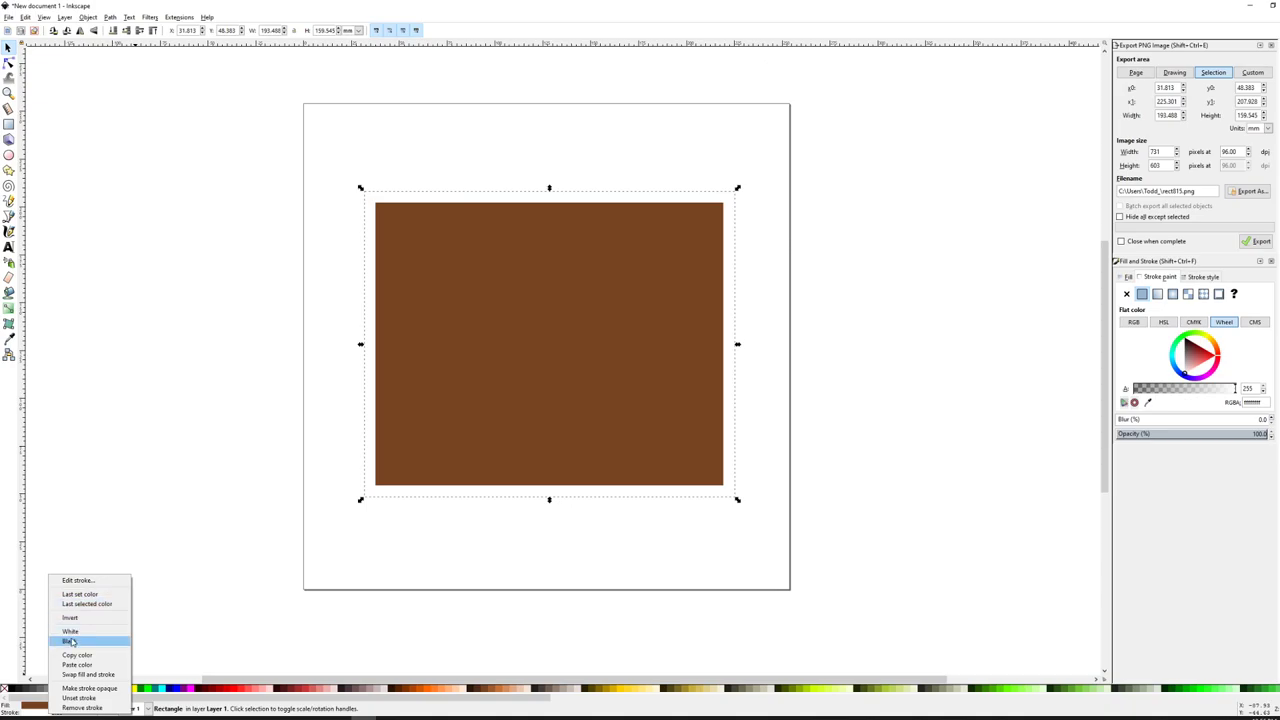
left_click(71, 642)
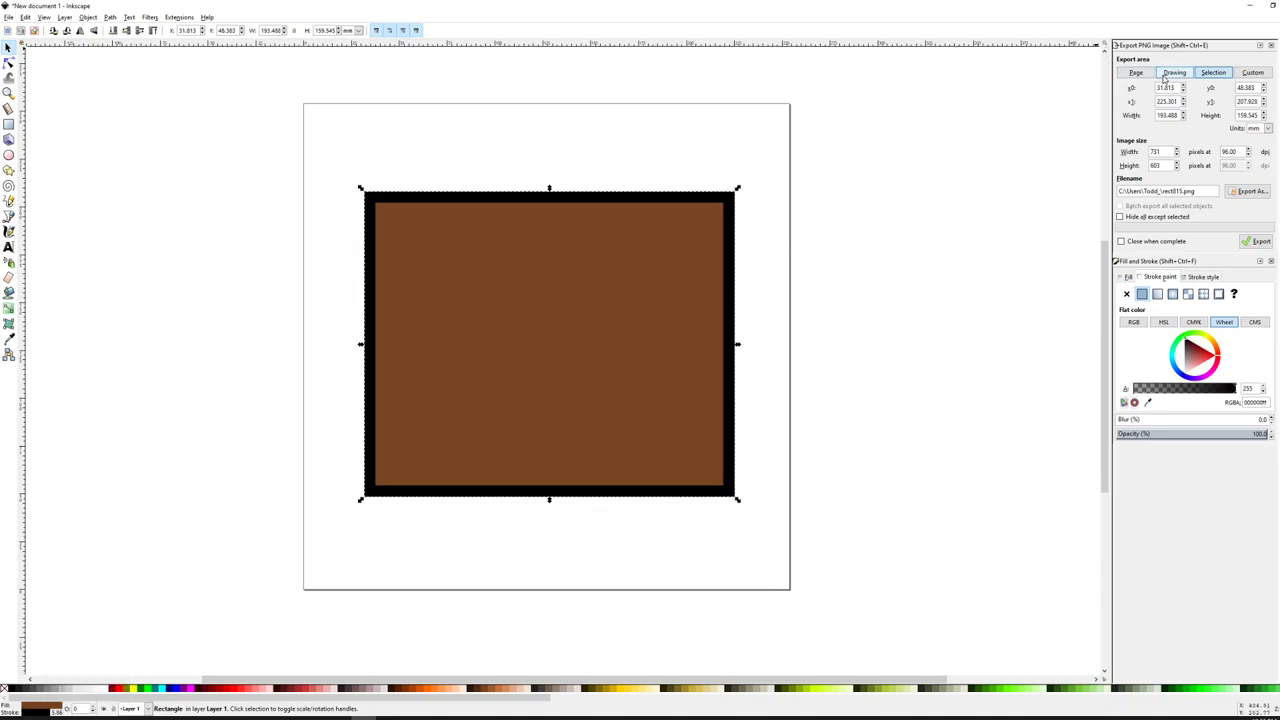
right_click(37, 713)
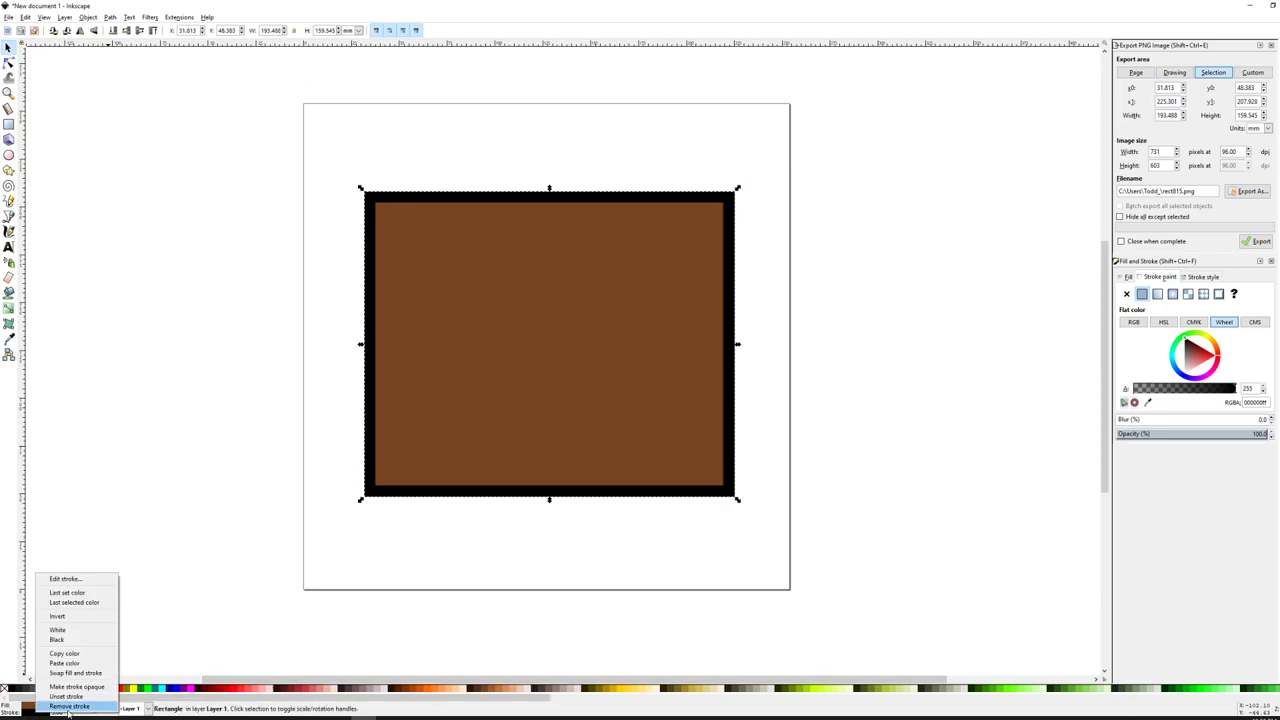
left_click(66, 707)
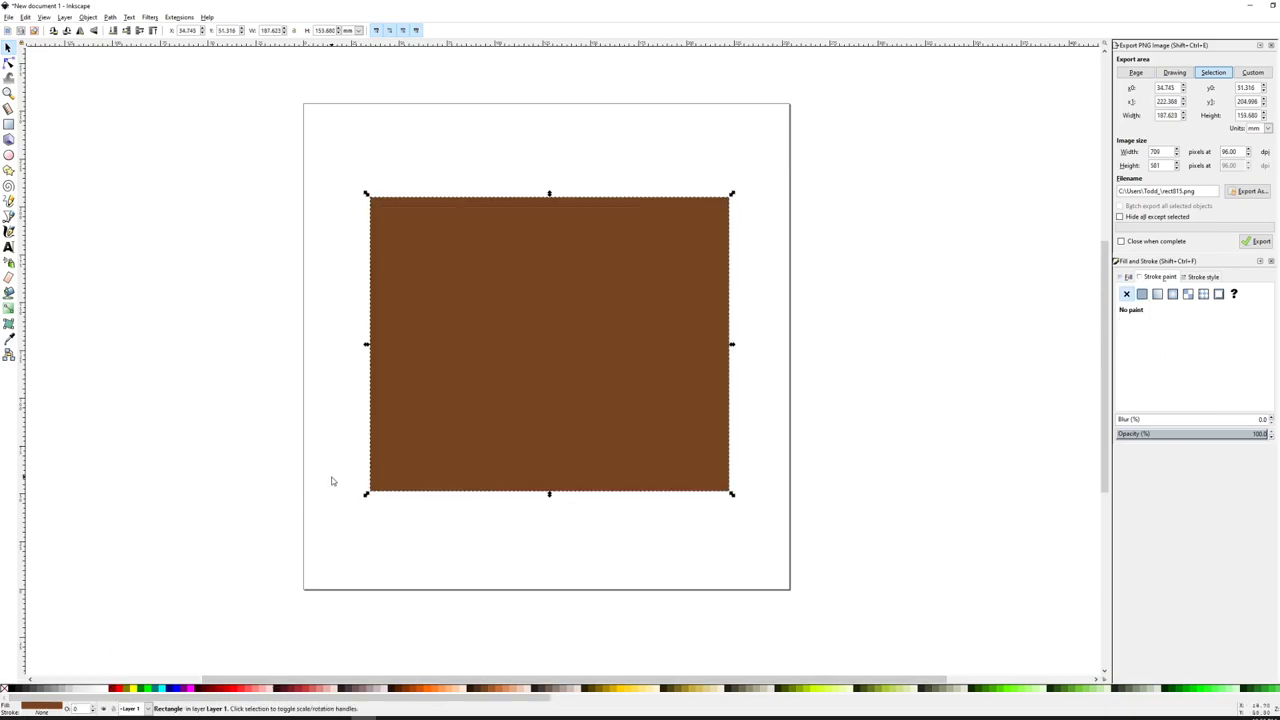
left_click(316, 374)
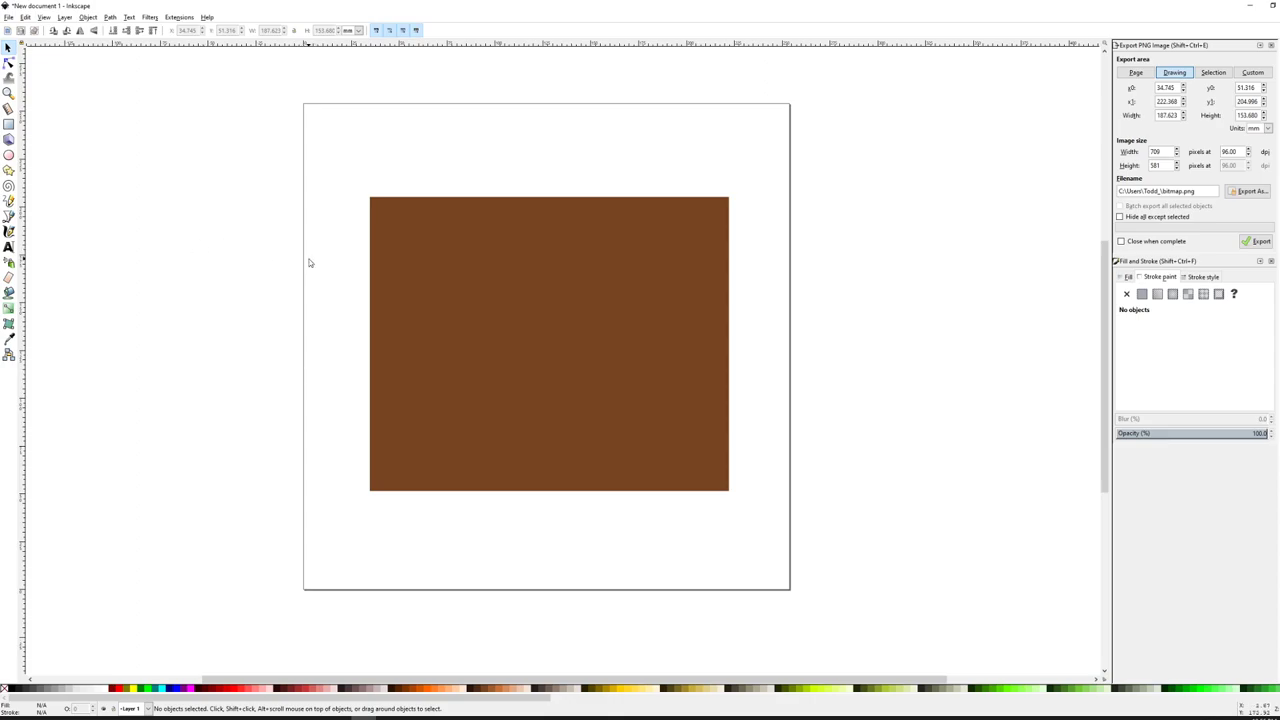
- Draw a 113.055 × 67.619 mm rectangle over the wall's right half and fill it light grey
left_click(8, 124)
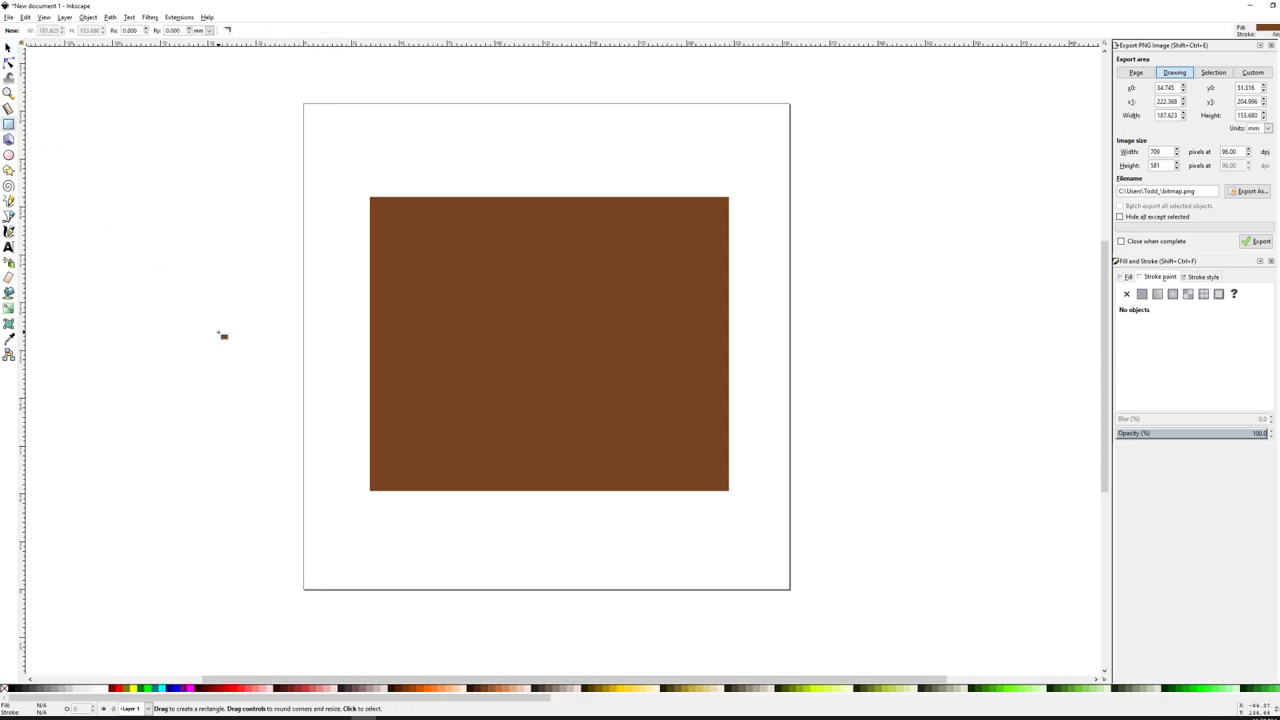
left_click(380, 690)
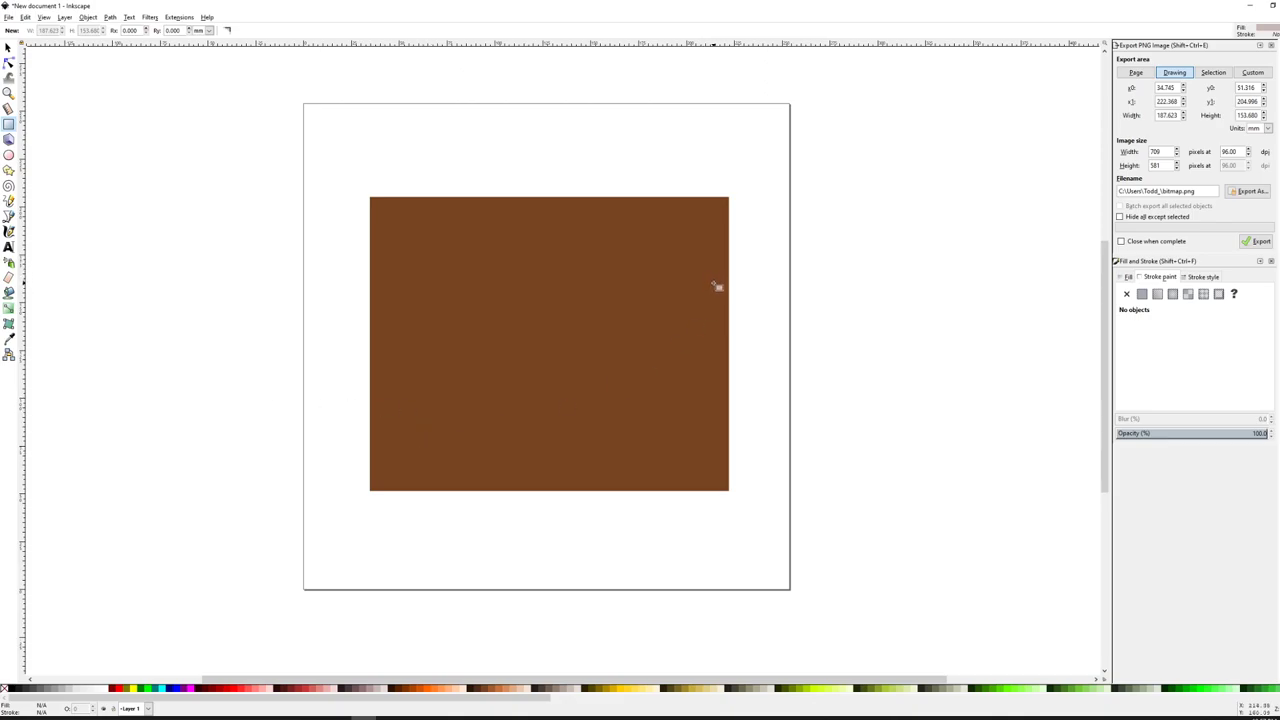
mouse_move(716, 286)
left_mouse_down()
mouse_move(477, 409)
mouse_move(497, 412)
left_mouse_up()
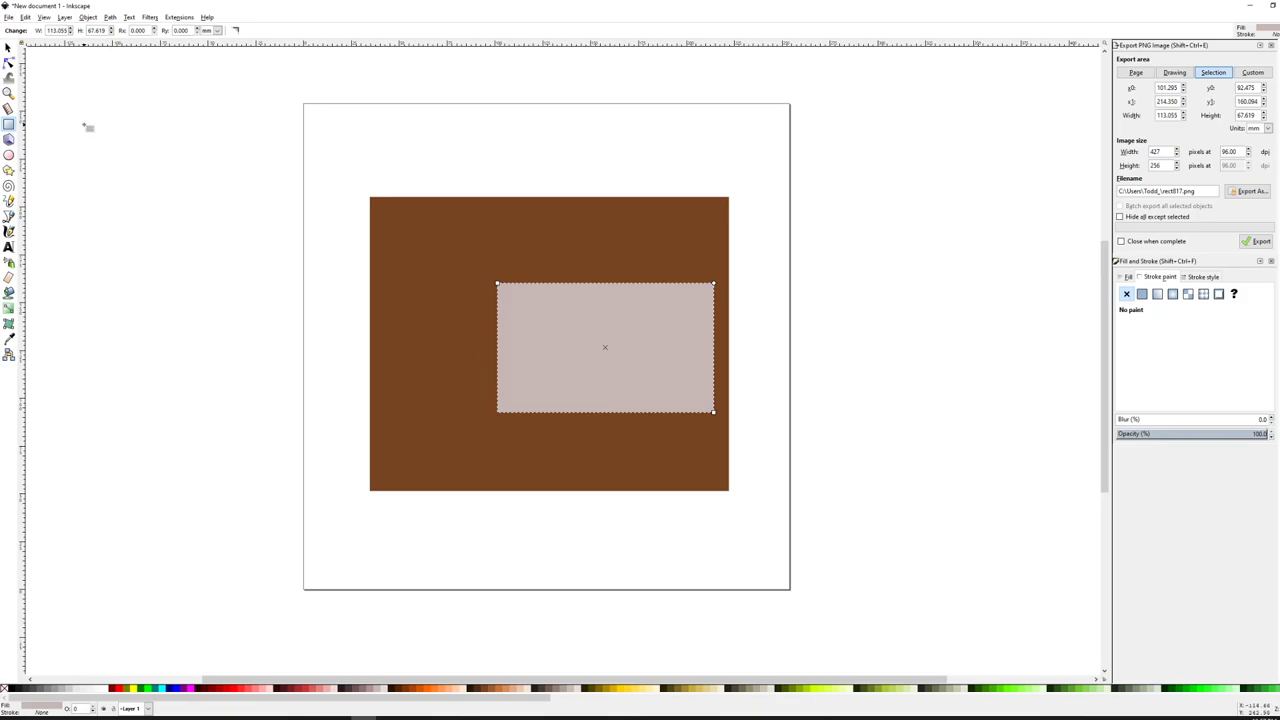
left_click(8, 47)
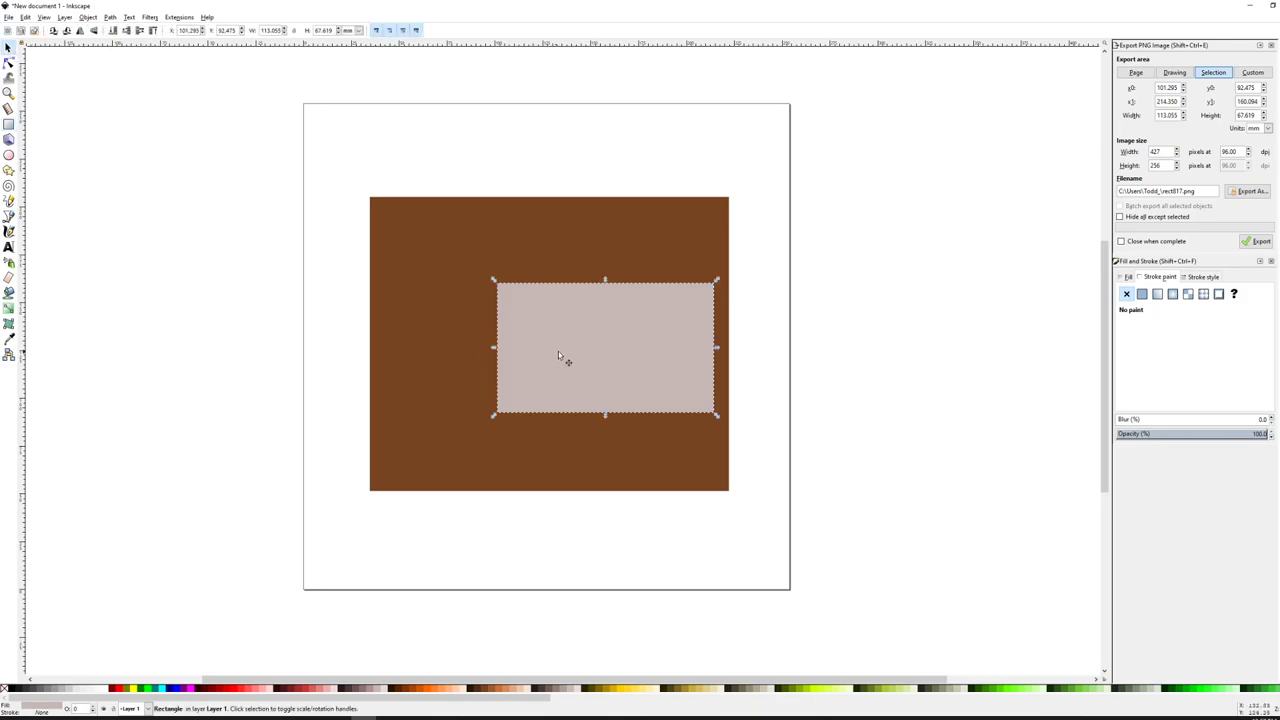
left_click(73, 689)
left_click(159, 339)
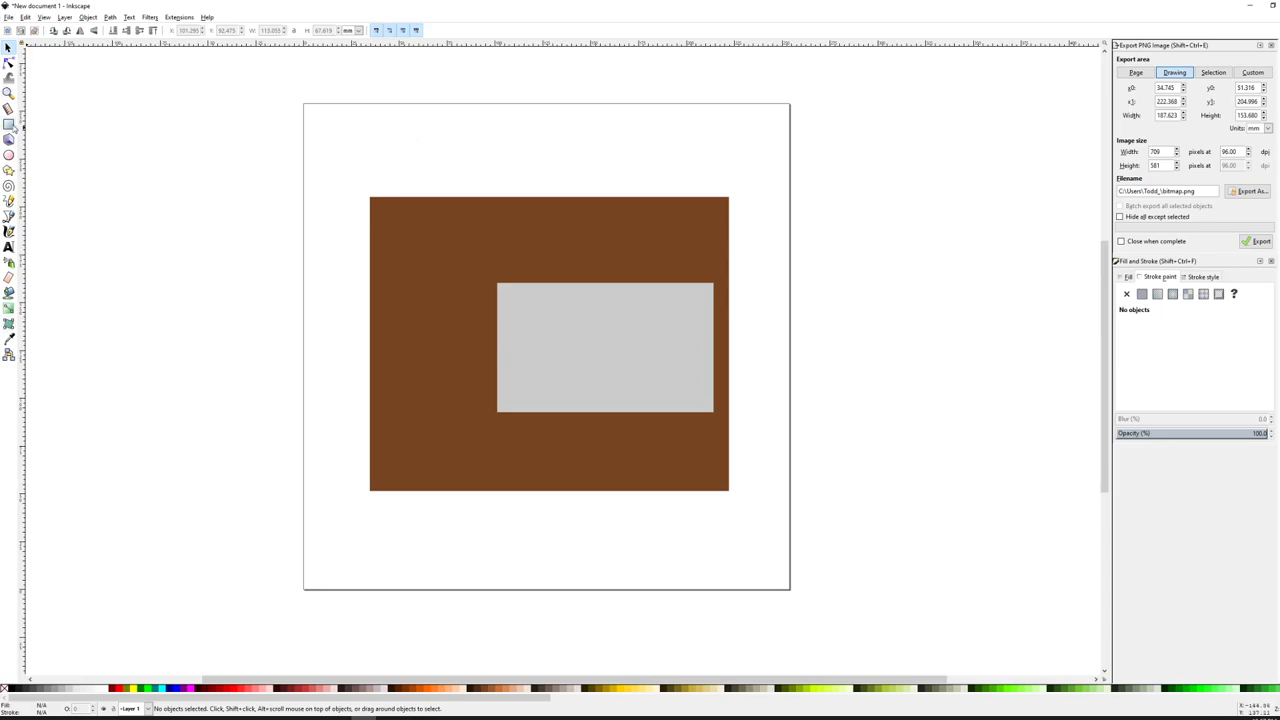
- Draw a 47.039 × 95.146 mm orange door rectangle on the wall's left side
left_click(9, 124)
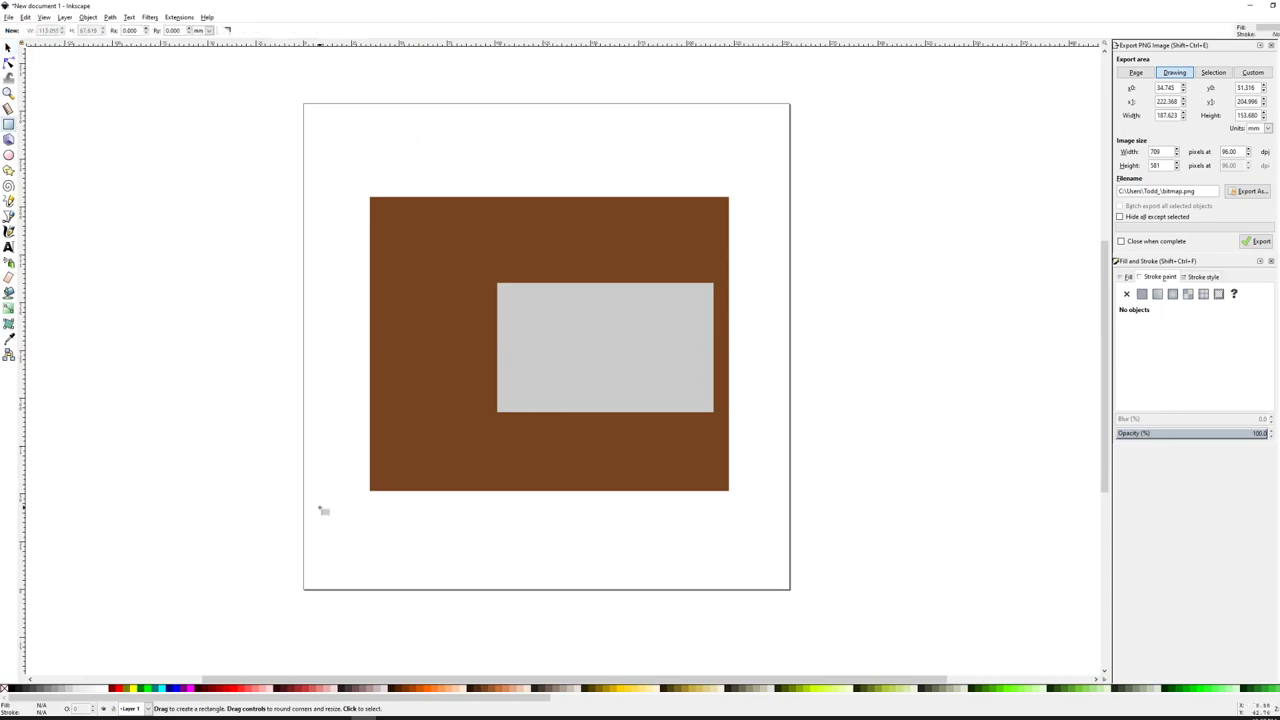
left_click(498, 691)
left_click_drag(390, 470, 481, 281)
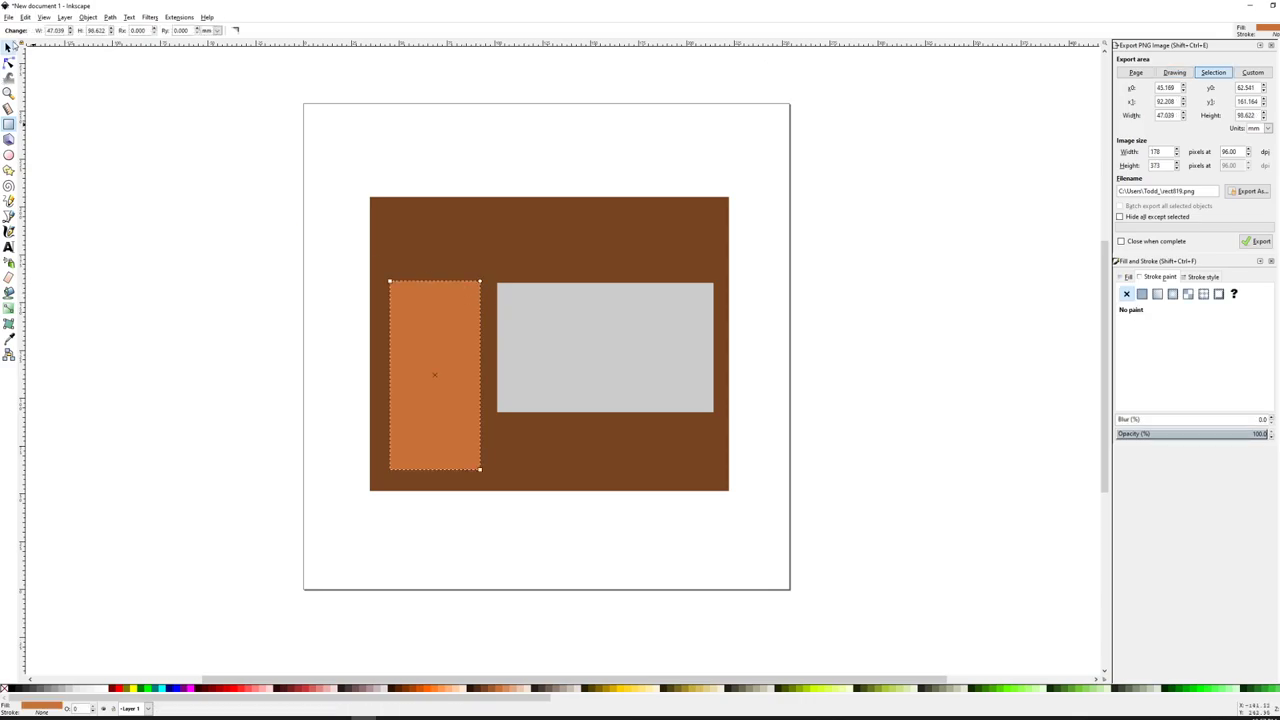
key("s")
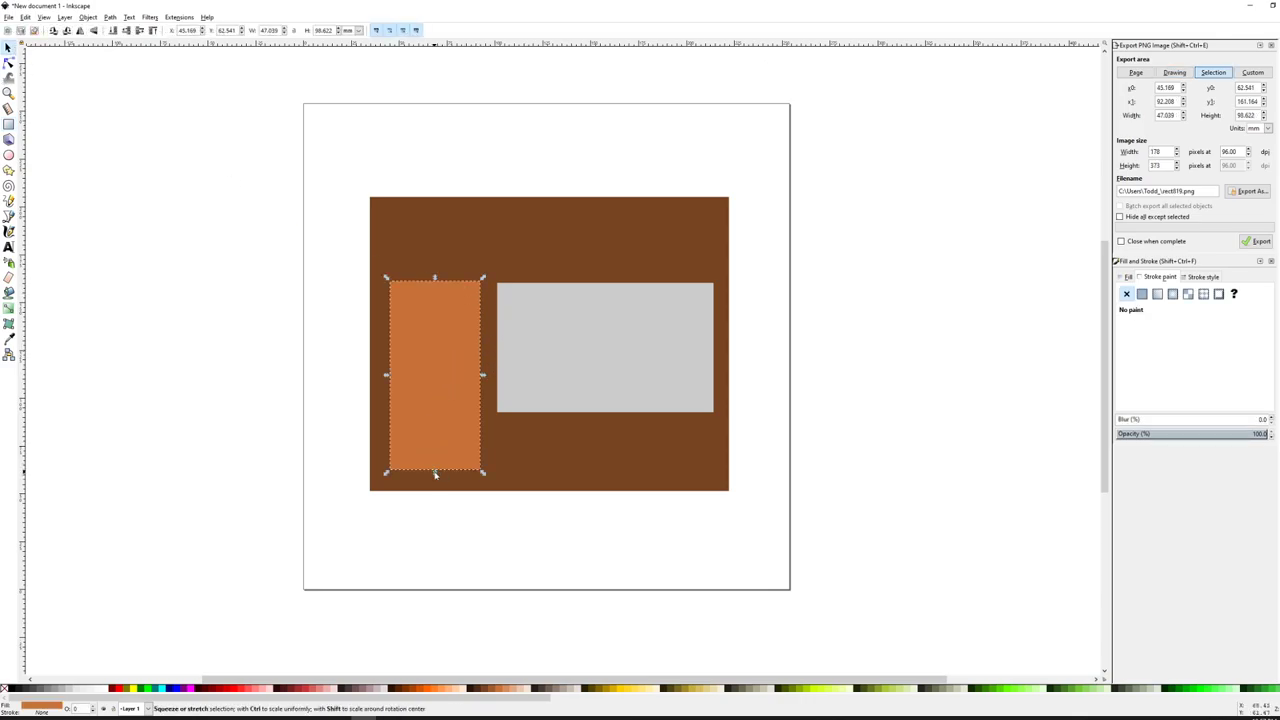
left_click_drag(435, 470, 435, 463)
left_click(138, 341)
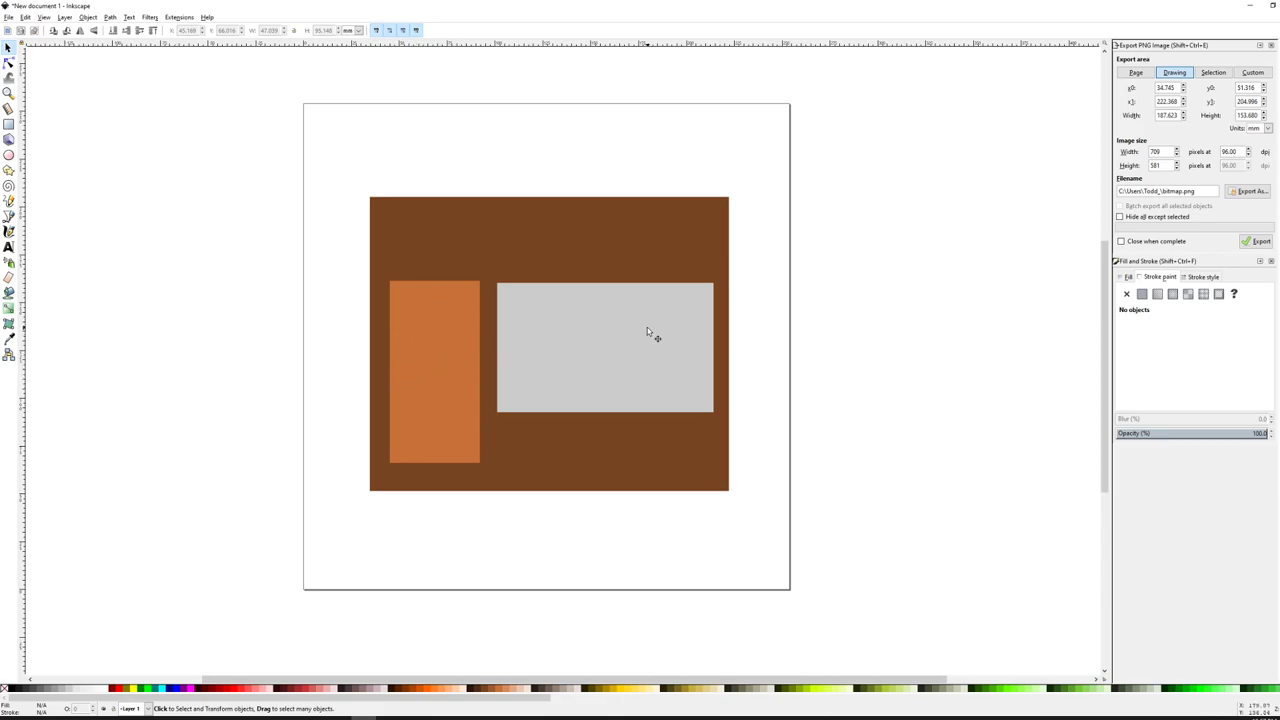
- Move and shrink a grey rectangle into a small pane at the top of the door
left_click(611, 334)
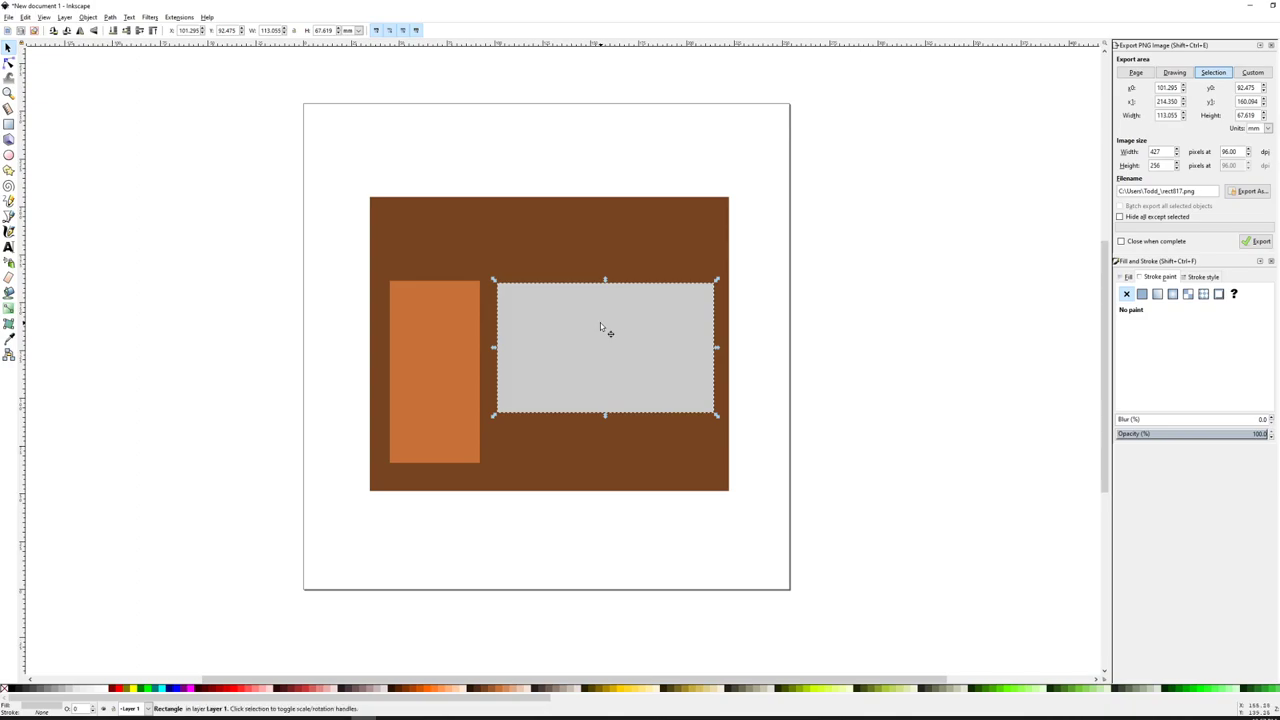
left_click_drag(600, 323, 520, 347)
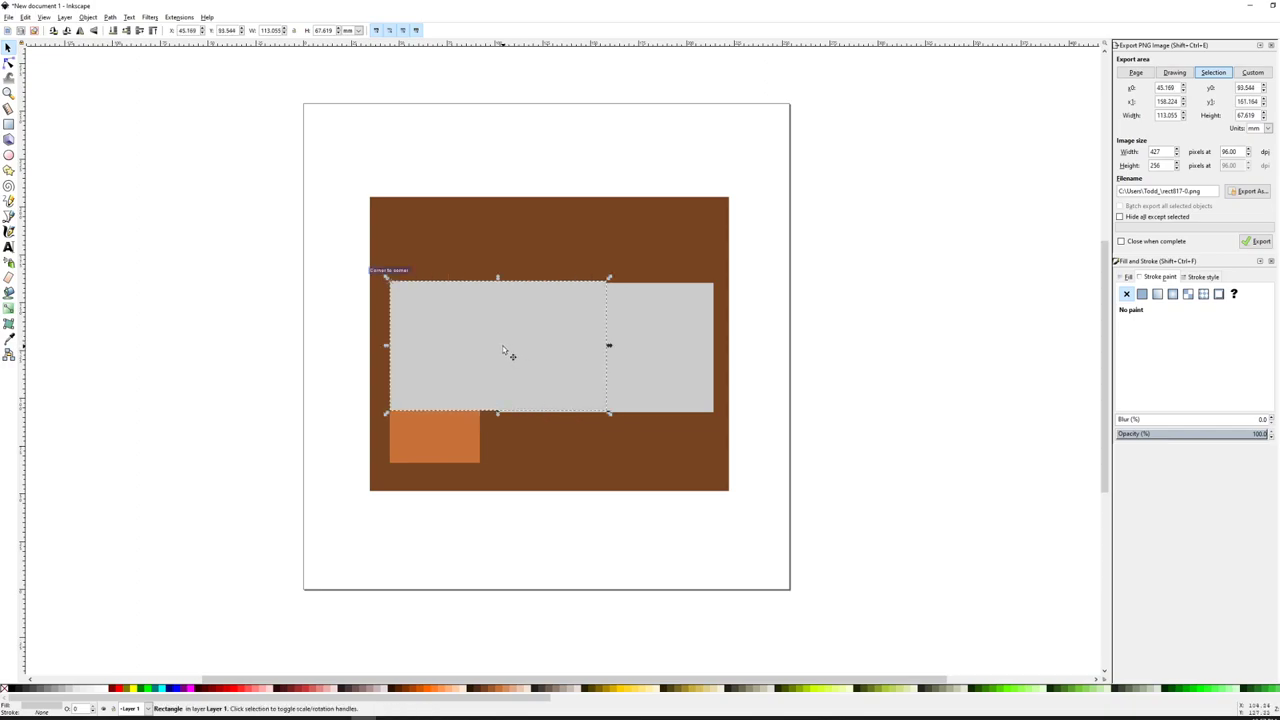
left_click_drag(607, 413, 481, 330)
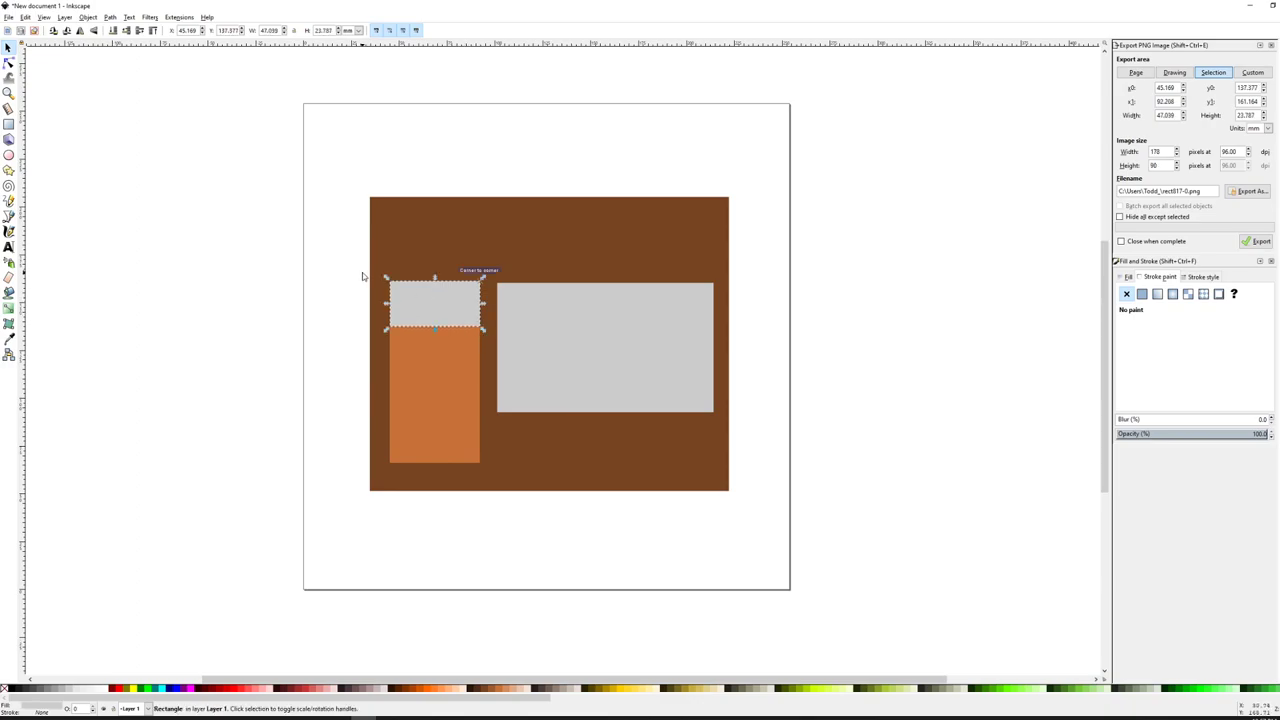
left_click_drag(386, 277, 396, 289)
left_click_drag(484, 285, 476, 291)
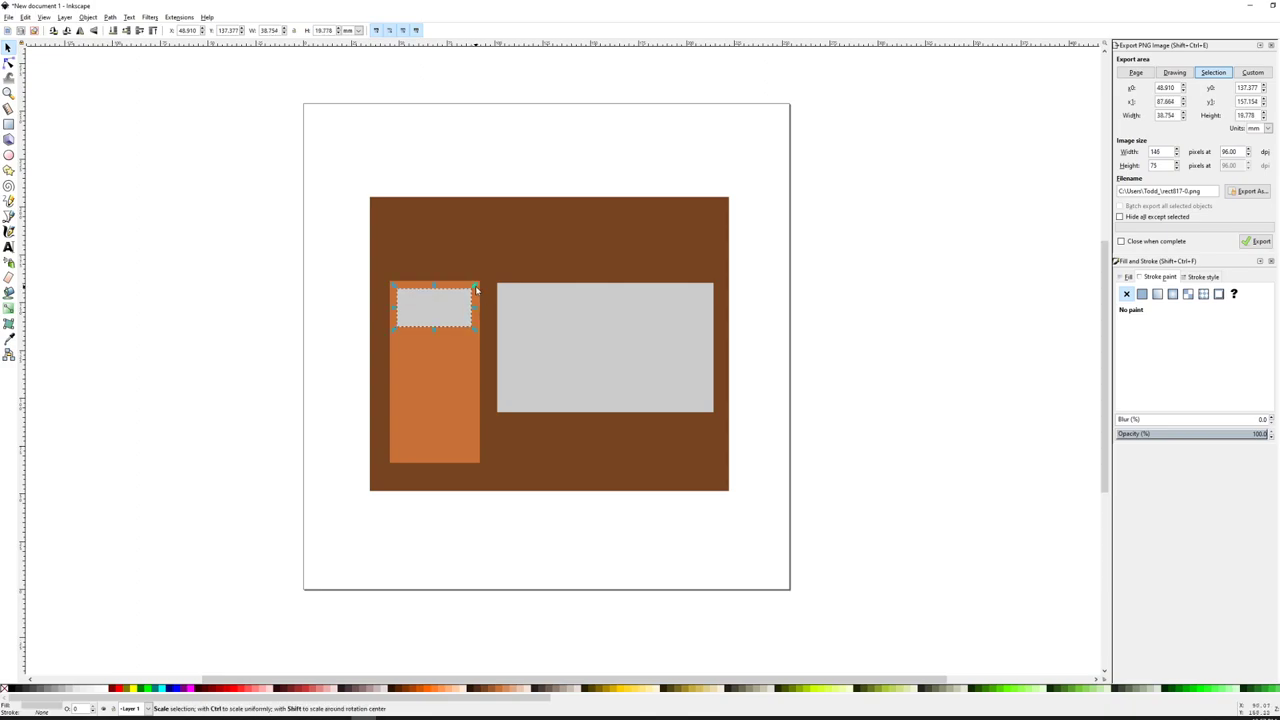
key("Escape")
- Duplicate the pane below and stretch it into a taller 38.754 × 41.694 mm pane
left_click(442, 303)
key("ctrl+d")
left_click_drag(450, 313, 449, 360)
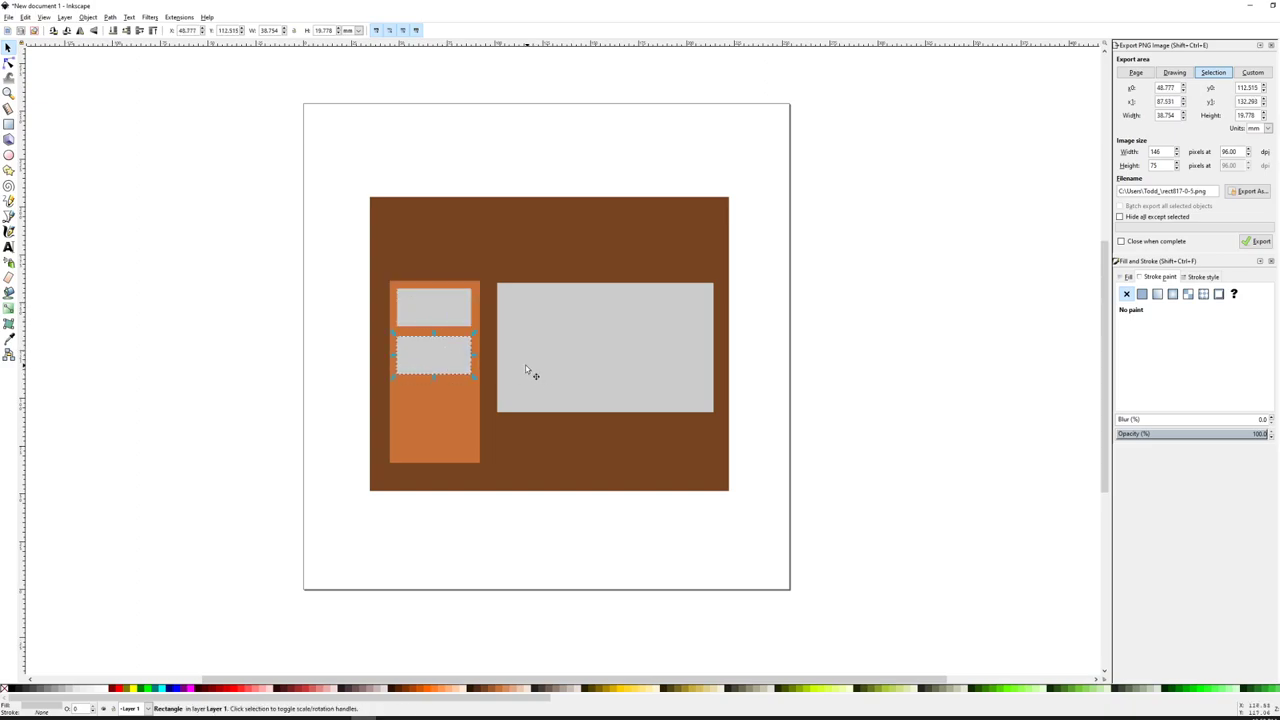
key("Down")
key("Right")
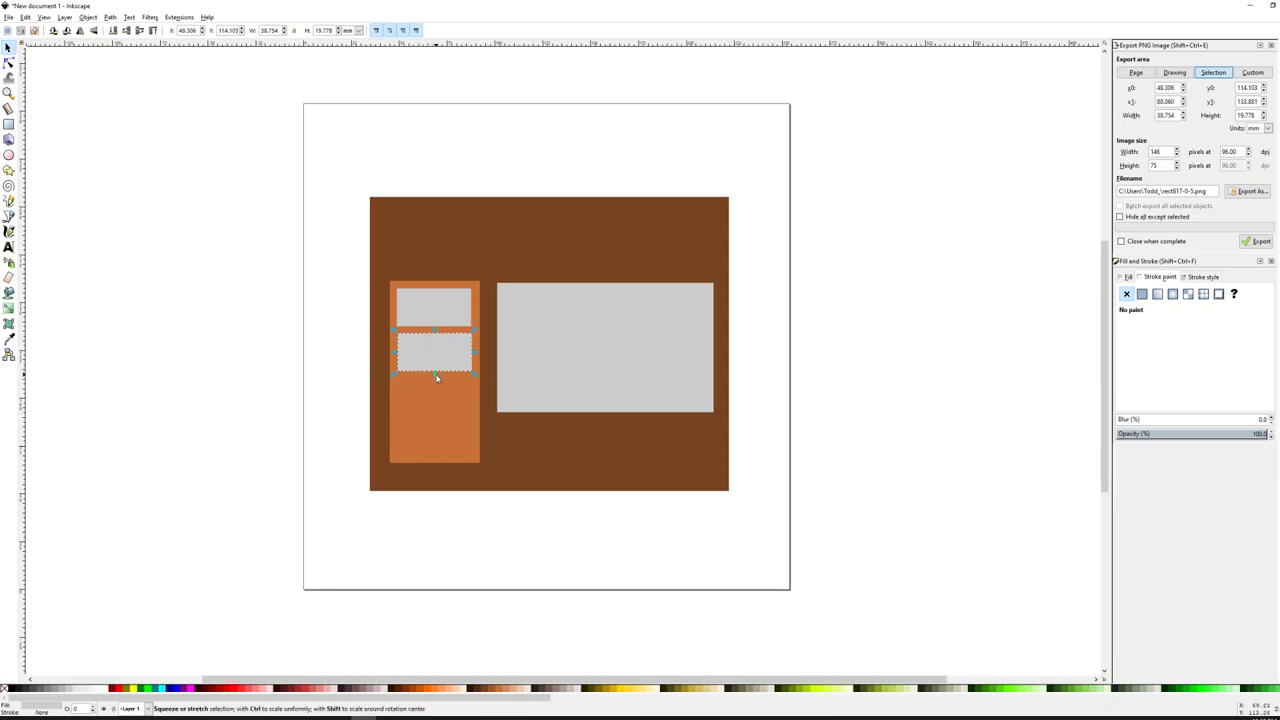
left_click_drag(433, 373, 435, 416)
left_click(78, 323)
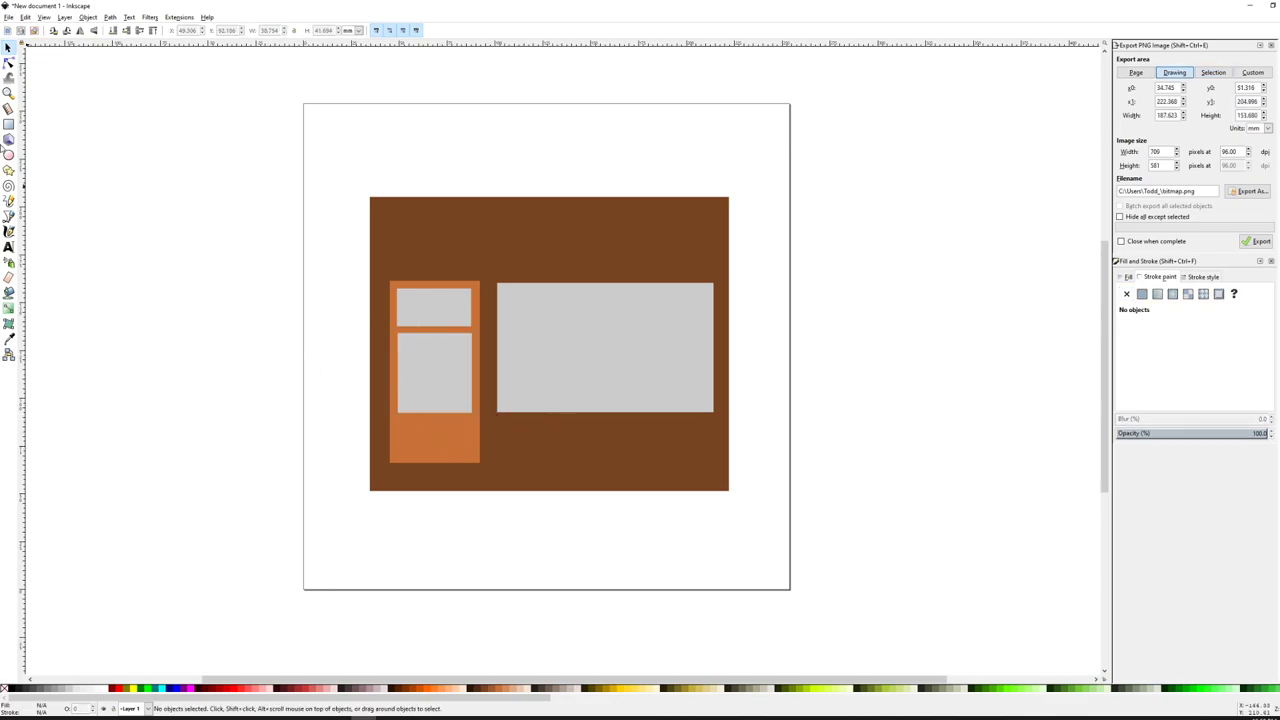
- Draw a pale peach panel at the bottom of the door
left_click(9, 124)
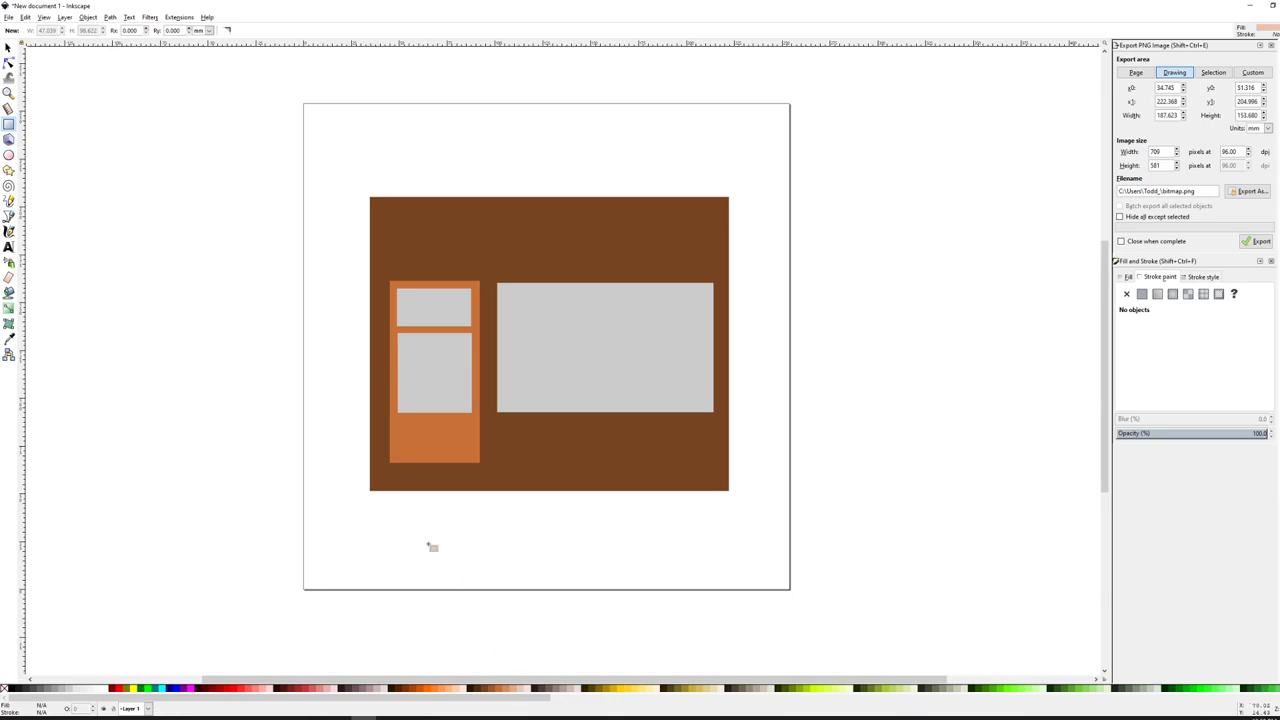
left_click_drag(399, 426, 476, 455)
left_click(8, 47)
left_click(185, 260)
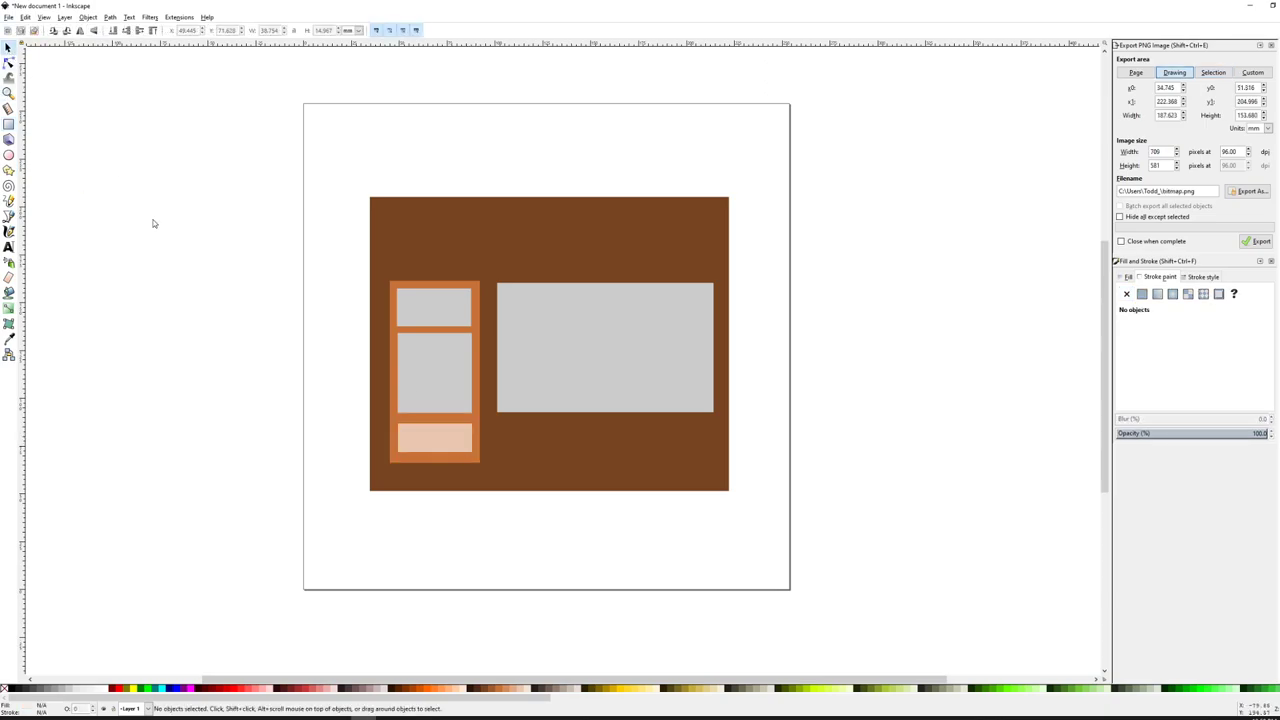
left_click(440, 452)
- Duplicate the panel into a row of three beneath the large window
key("ctrl+d")
left_click_drag(455, 452, 608, 443)
key("ctrl+d")
key("ctrl+d")
left_click_drag(685, 475, 679, 513)
left_click(887, 447)
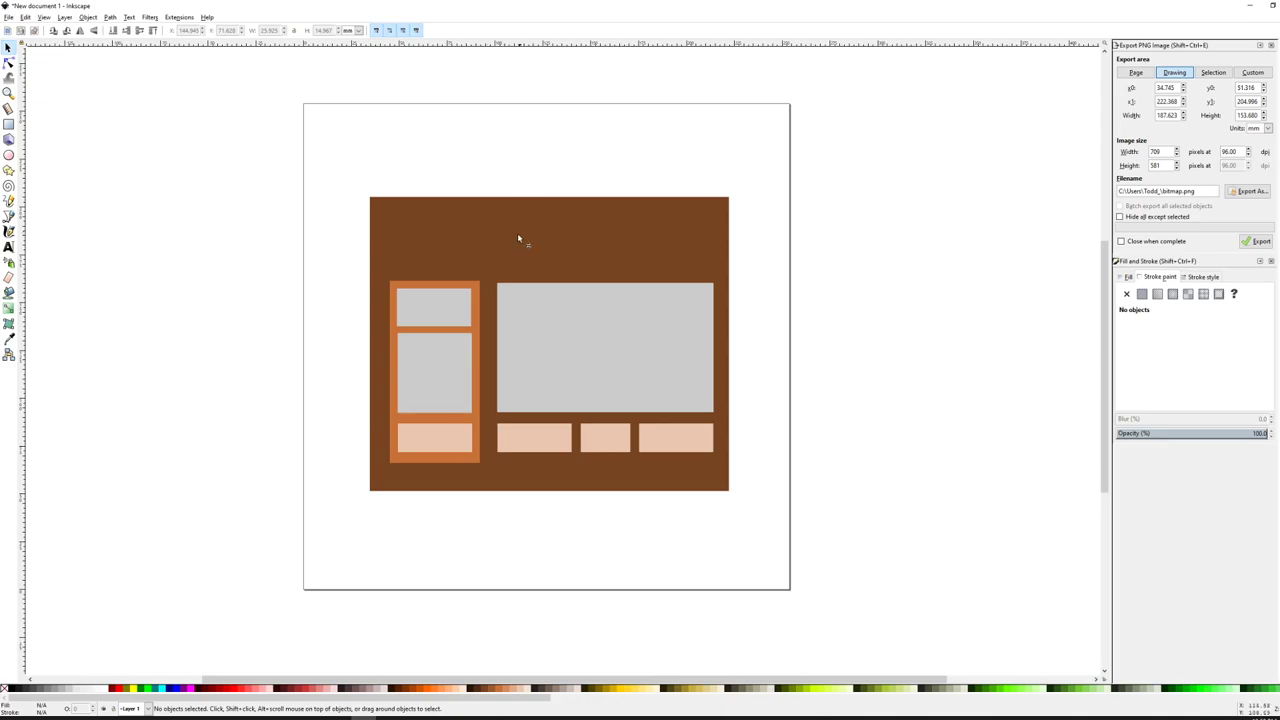
- Draw a green 168.914 × 31.271 mm band across the top of the storefront wall
left_click(8, 124)
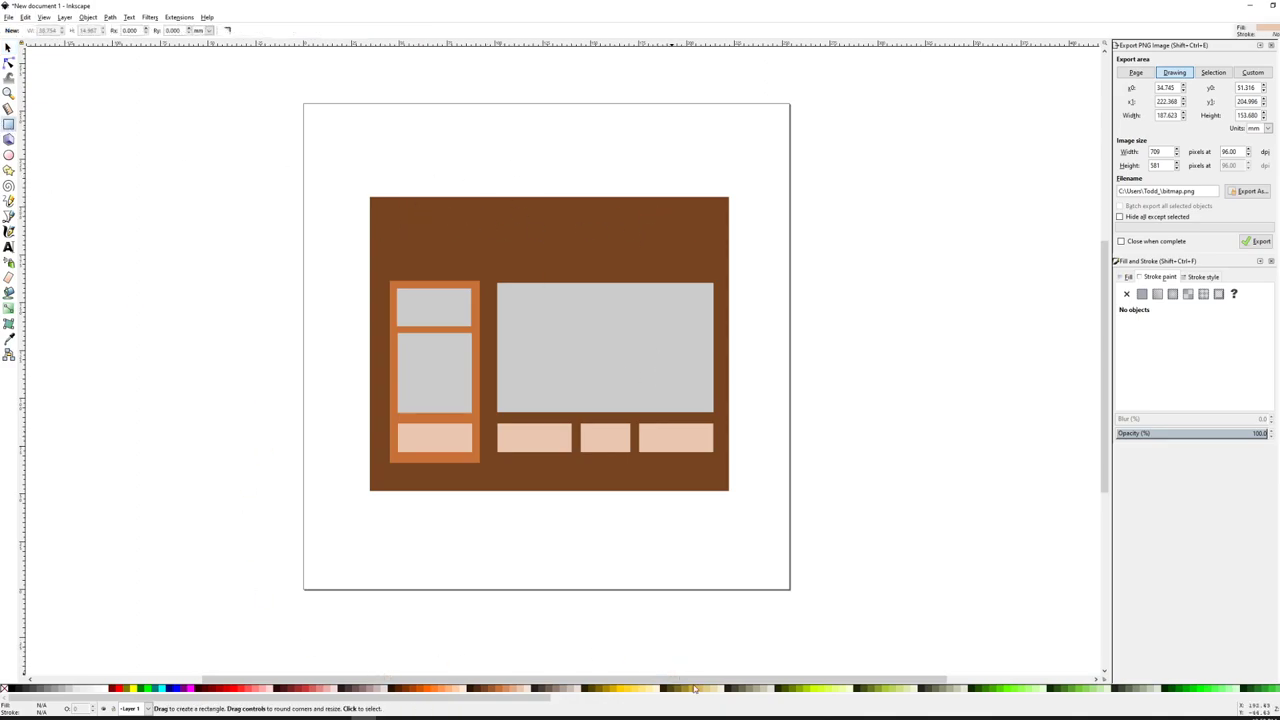
left_click(1183, 691)
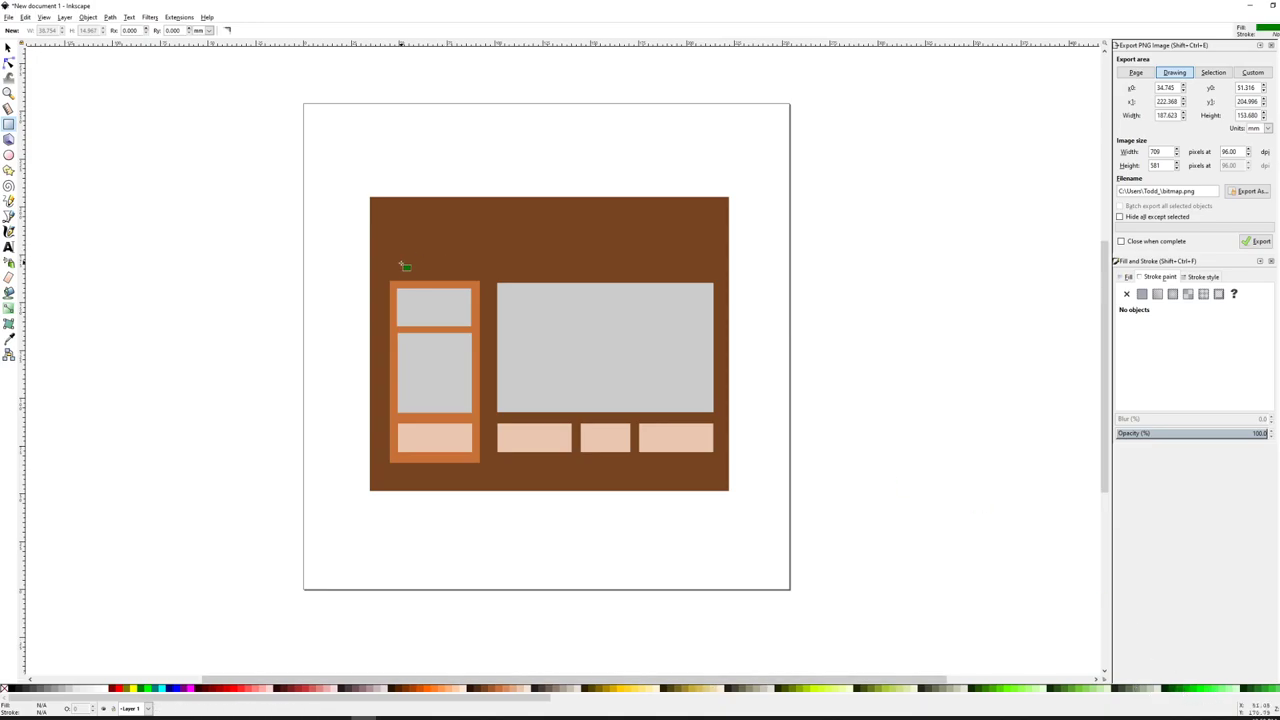
left_click_drag(390, 268, 712, 213)
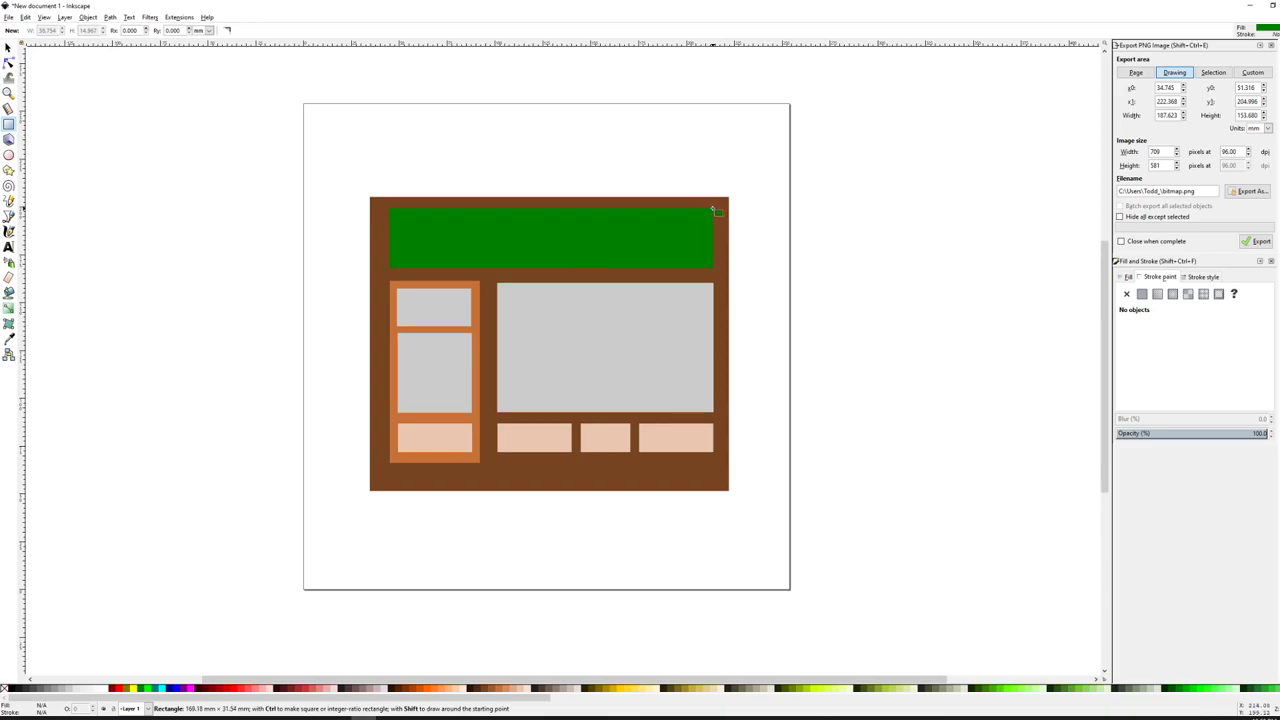
key("s")
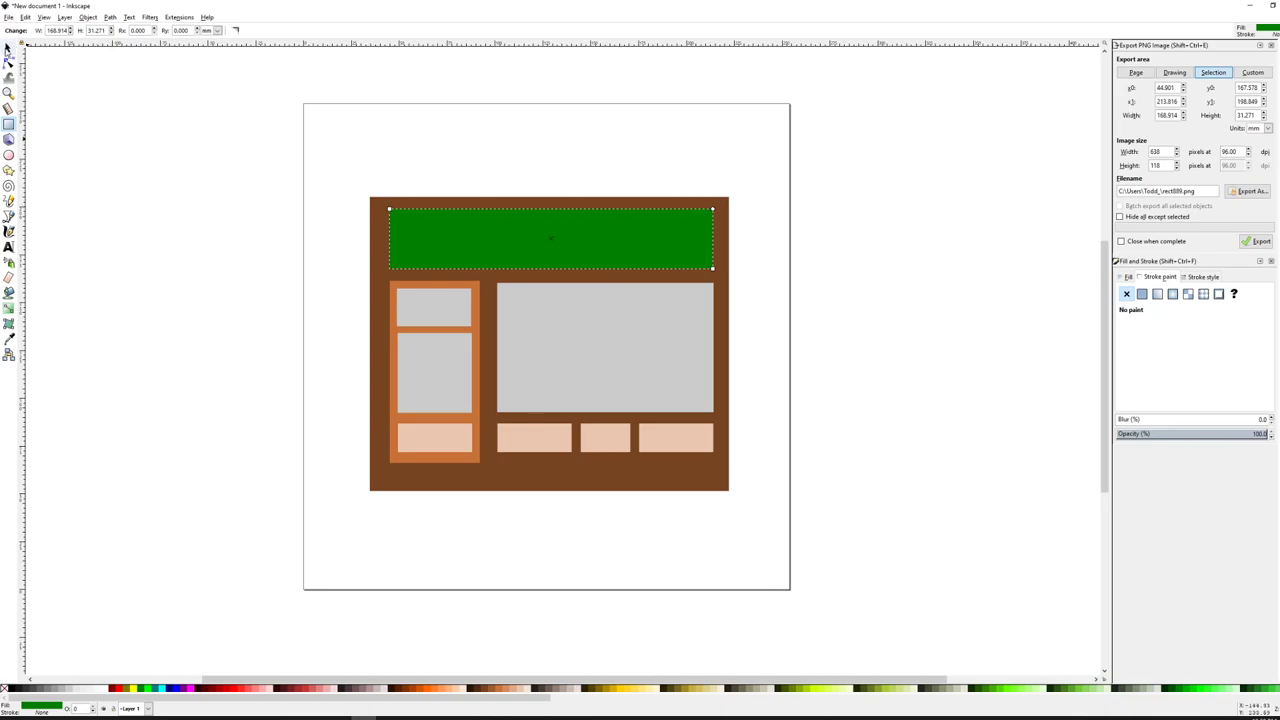
left_click(103, 153)
- Draw a small green sign rectangle on the door's lower glass pane
scroll(427, 409, "up", 3)
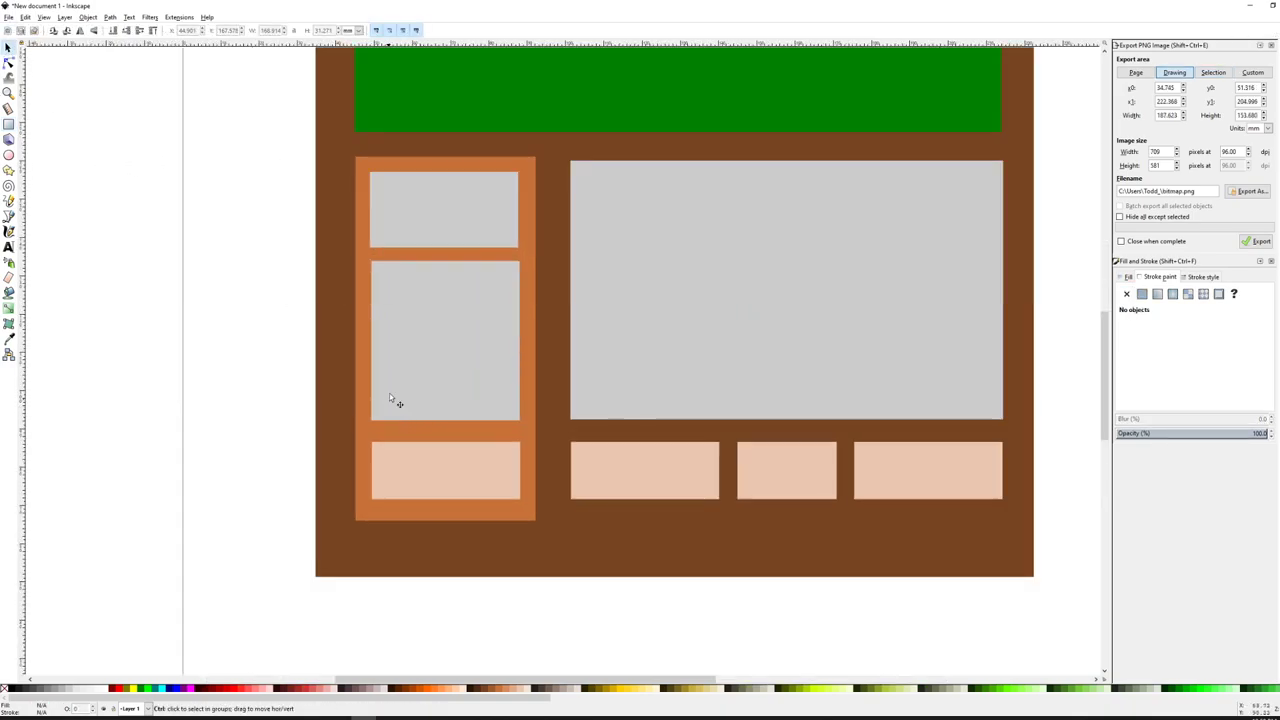
left_click(8, 124)
left_click_drag(361, 311, 526, 364)
left_click(8, 47)
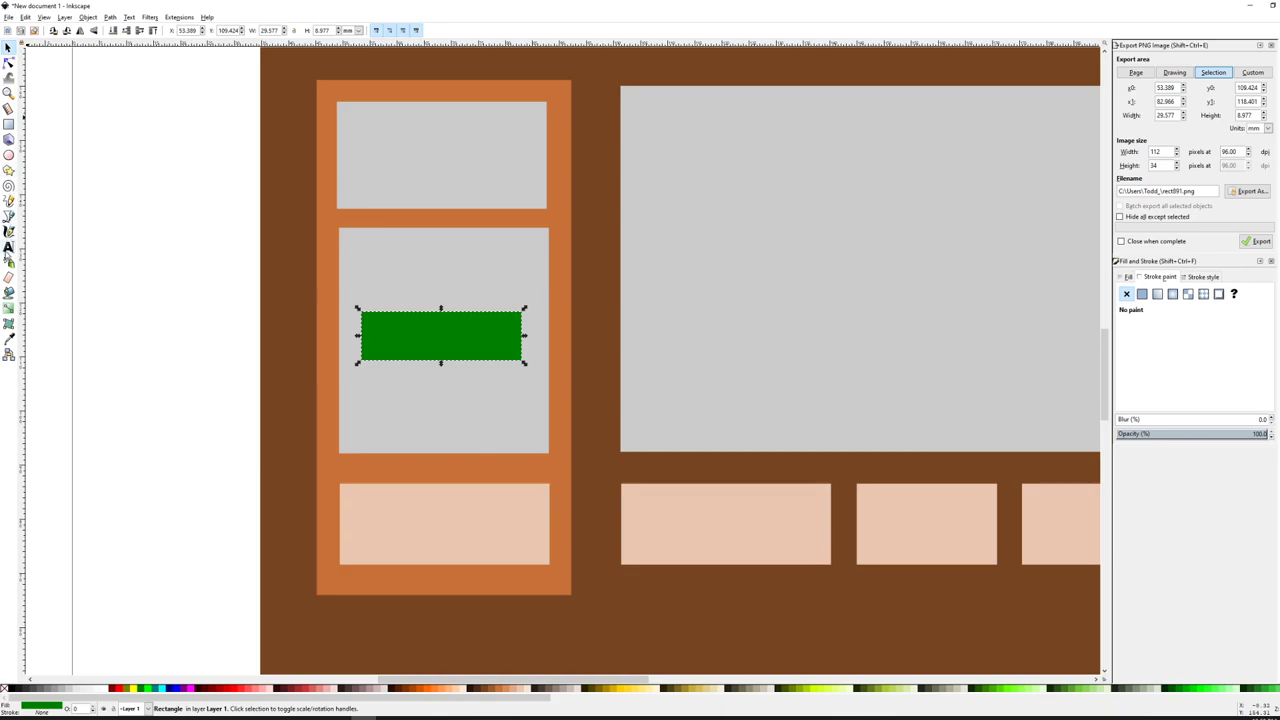
- Add white 'OPEN' text scaled to fit on the green sign
left_click(8, 246)
left_click(378, 343)
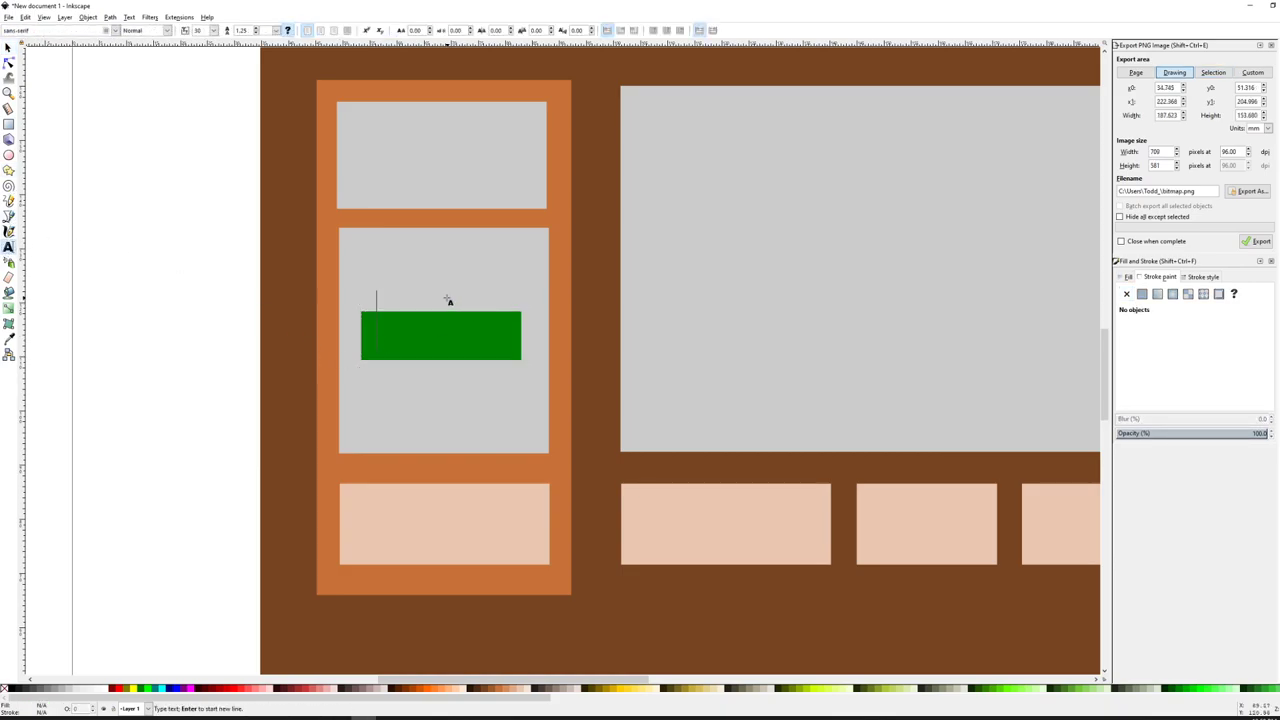
type("OPEN")
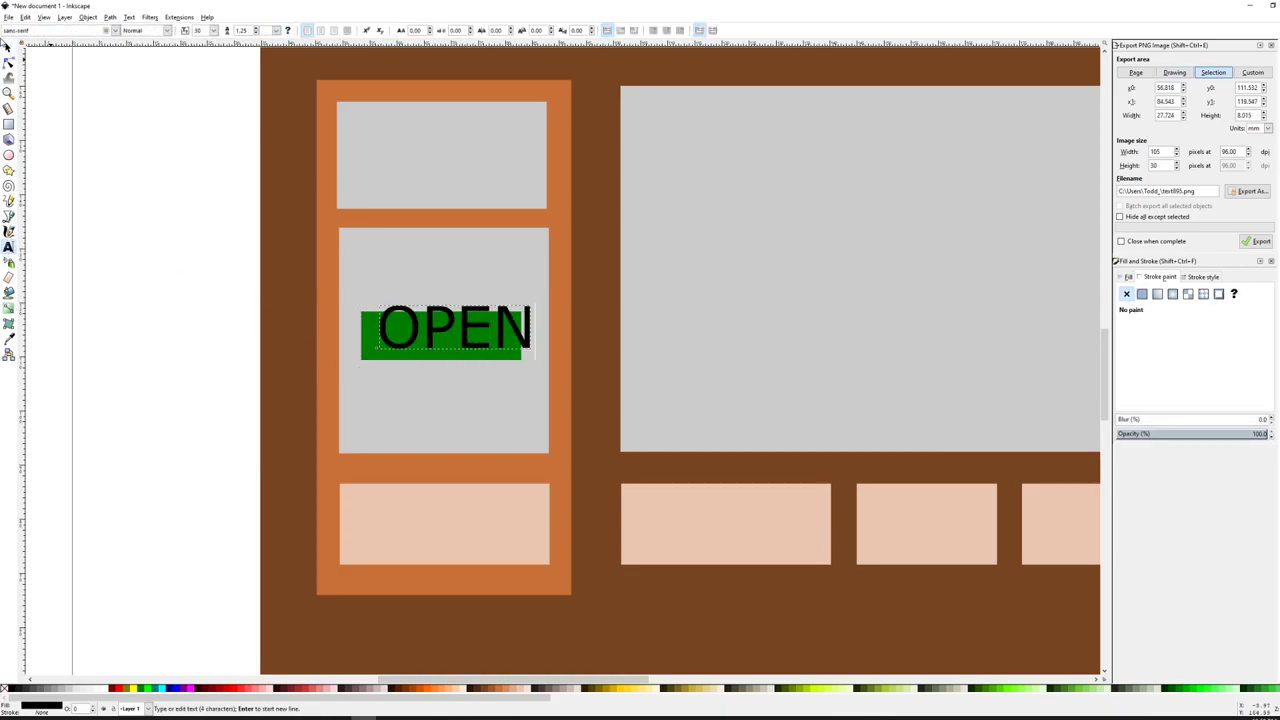
left_click(8, 46)
left_click_drag(535, 302, 455, 342)
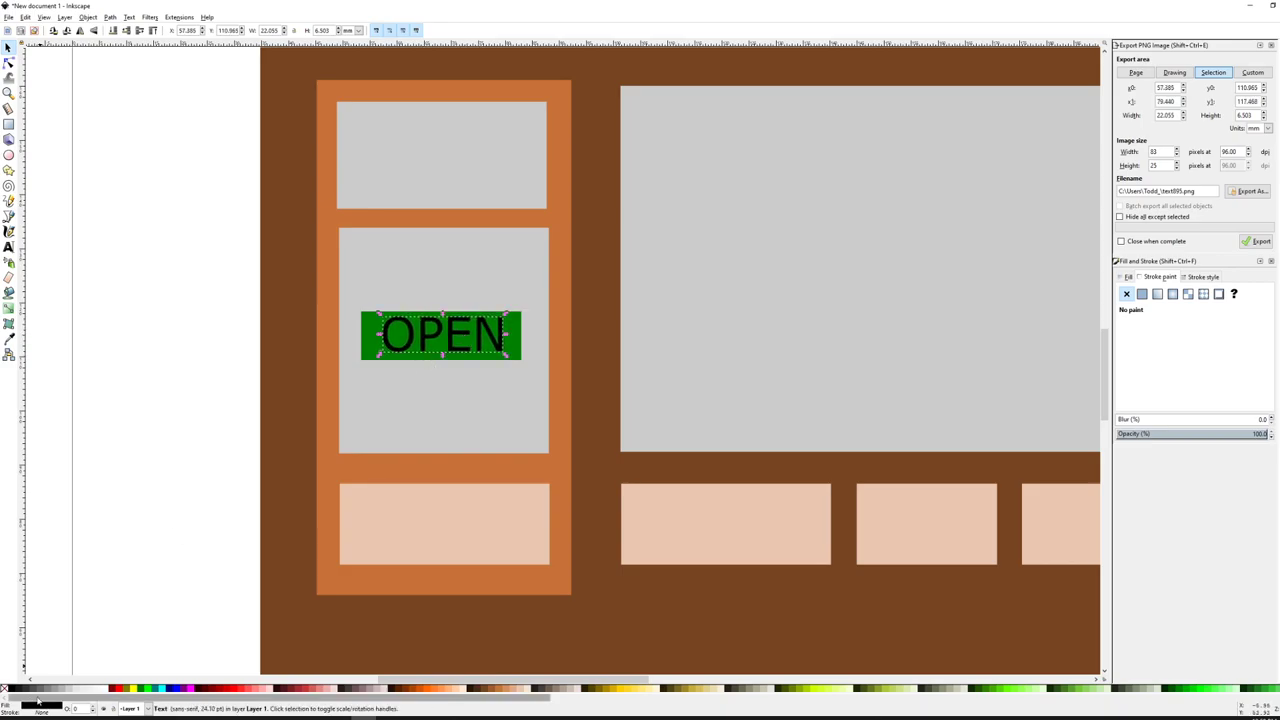
left_click(108, 687)
left_click(169, 365)
left_click(437, 340)
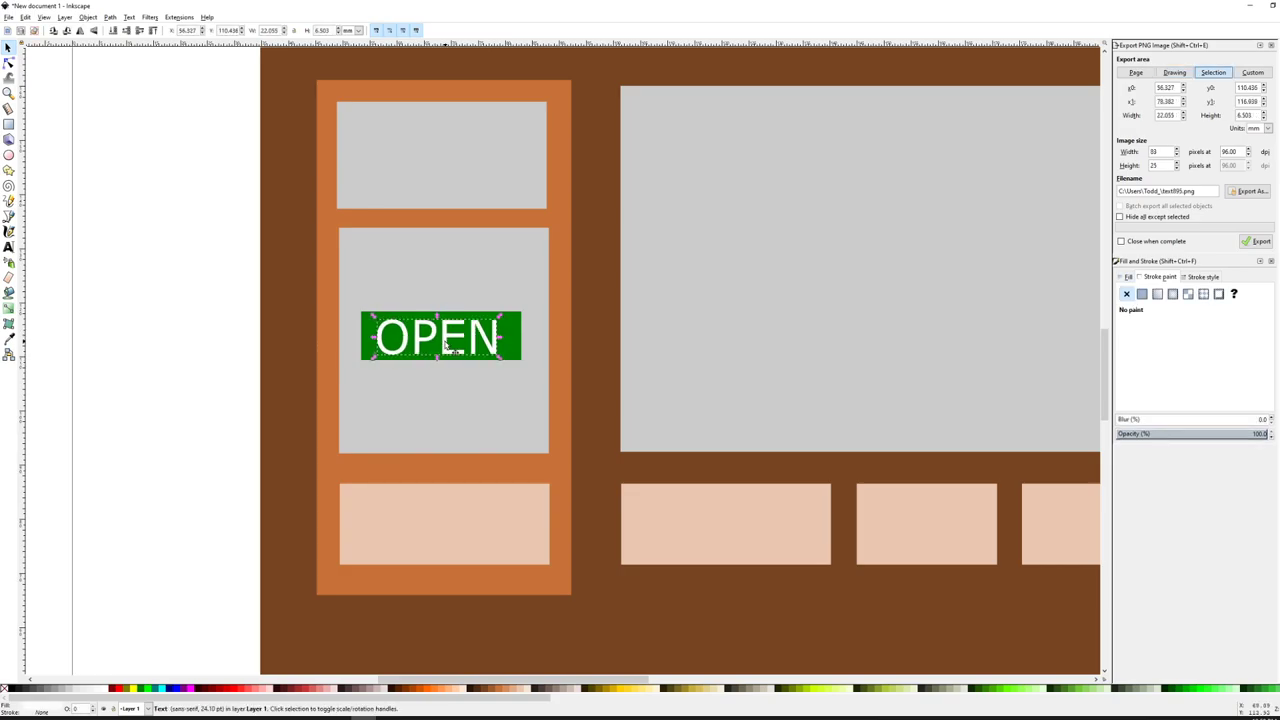
key("Left")
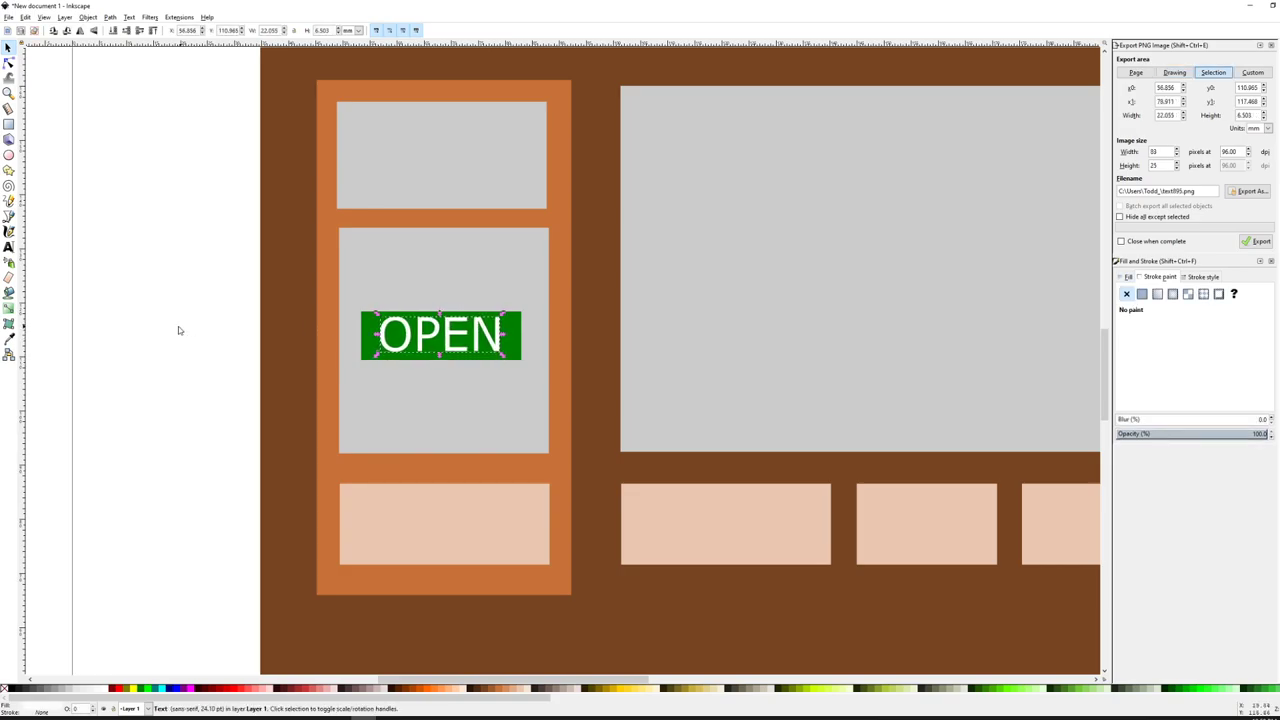
key("Escape")
- Type 'HATS', enlarge it, and place it in the green band
scroll(690, 345, "down", 3, "ctrl")
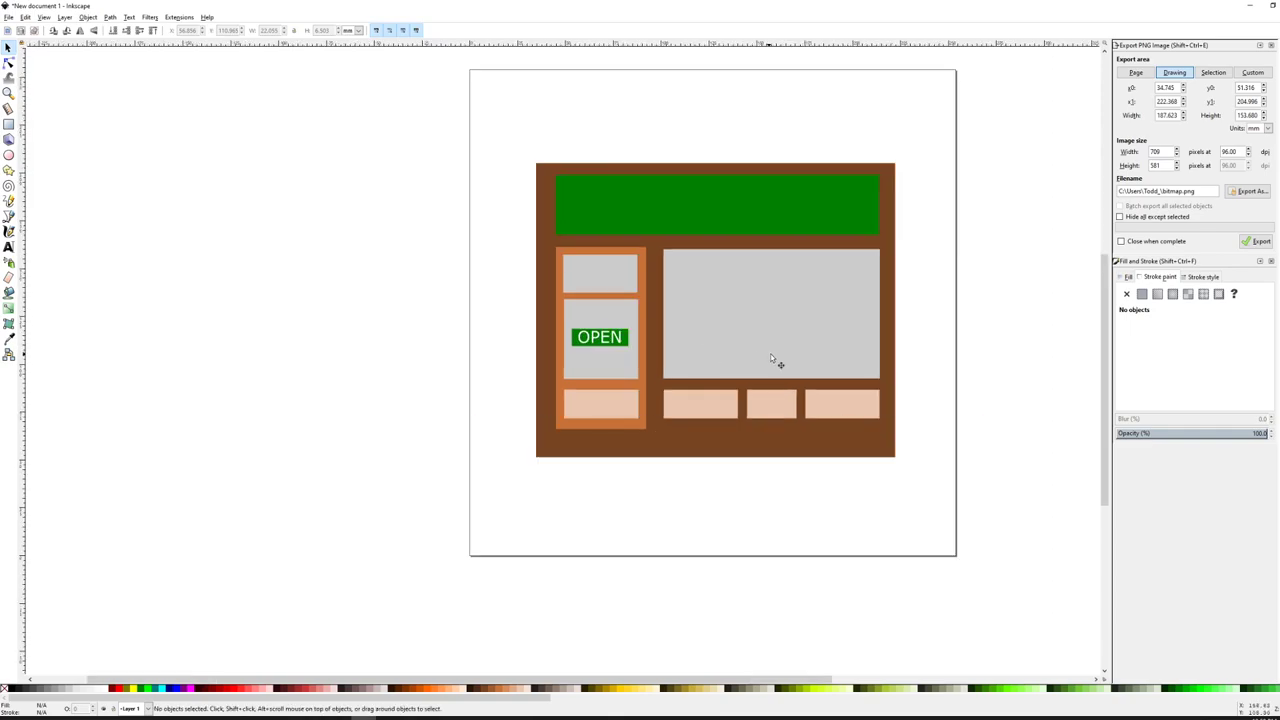
left_click_drag(773, 358, 648, 408)
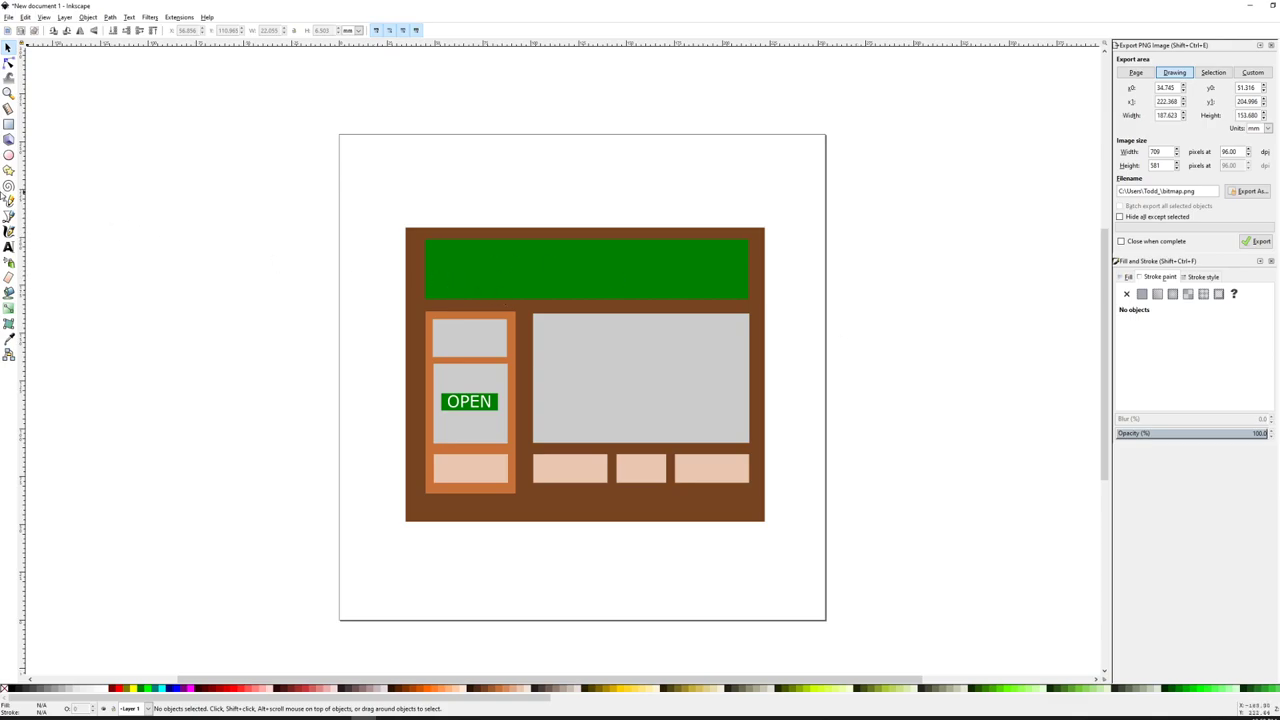
key("t")
left_click(456, 281)
type("HATS")
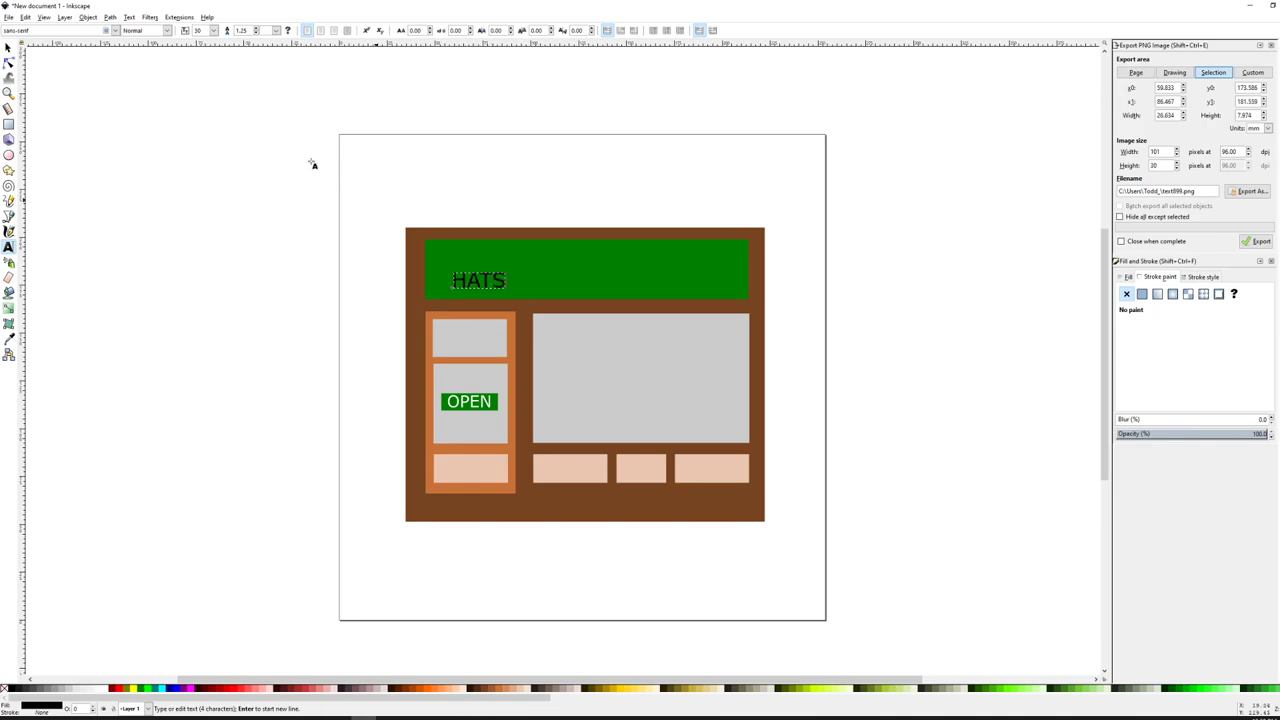
left_click(7, 48)
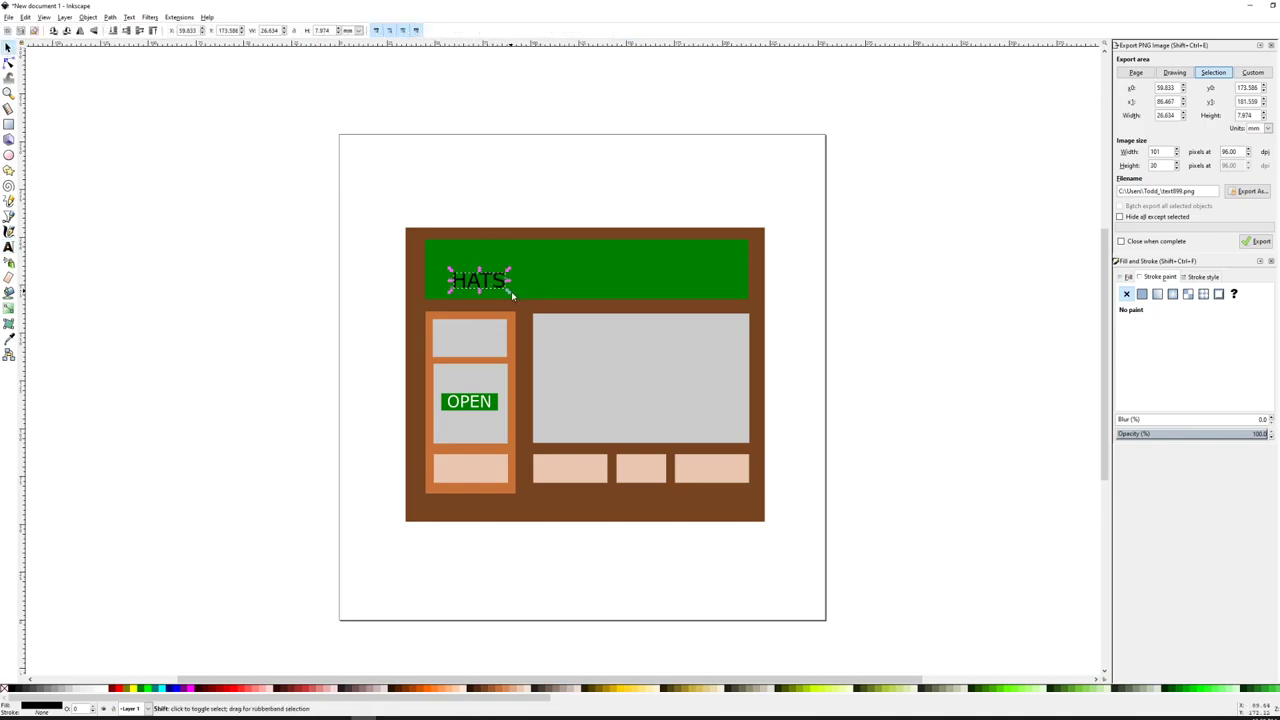
left_click_drag(514, 294, 564, 308)
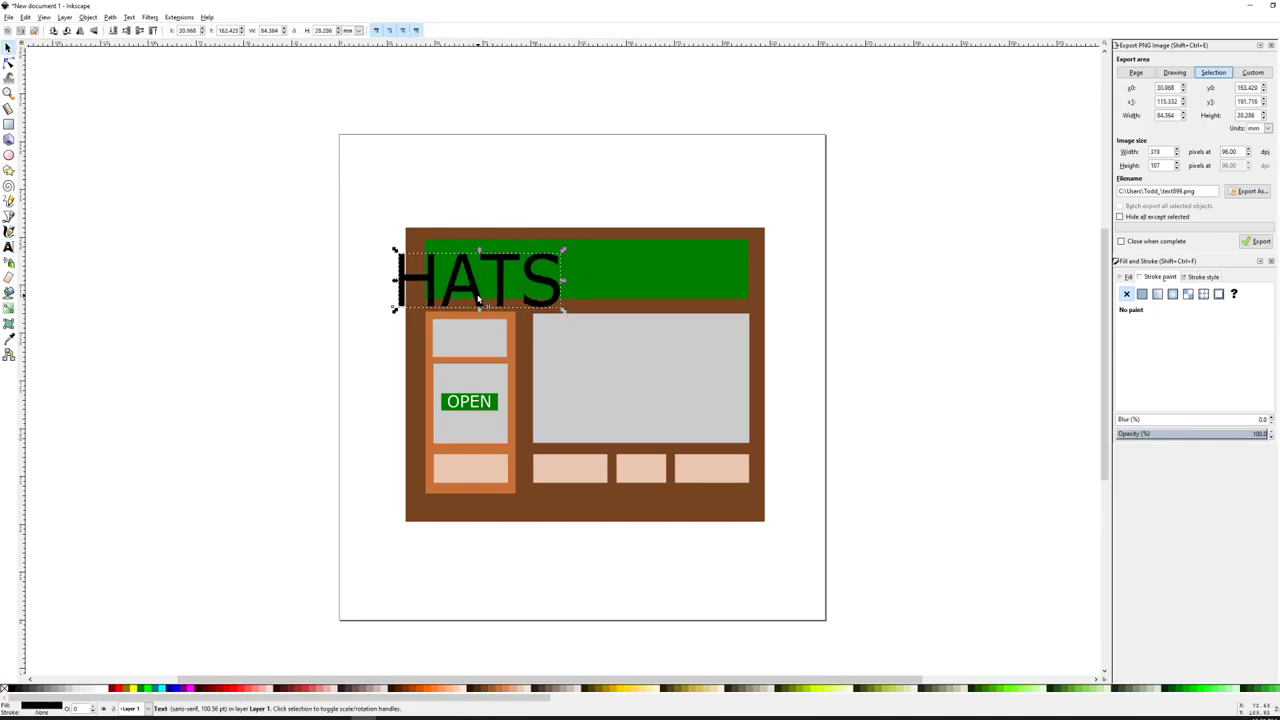
left_click_drag(478, 300, 531, 288)
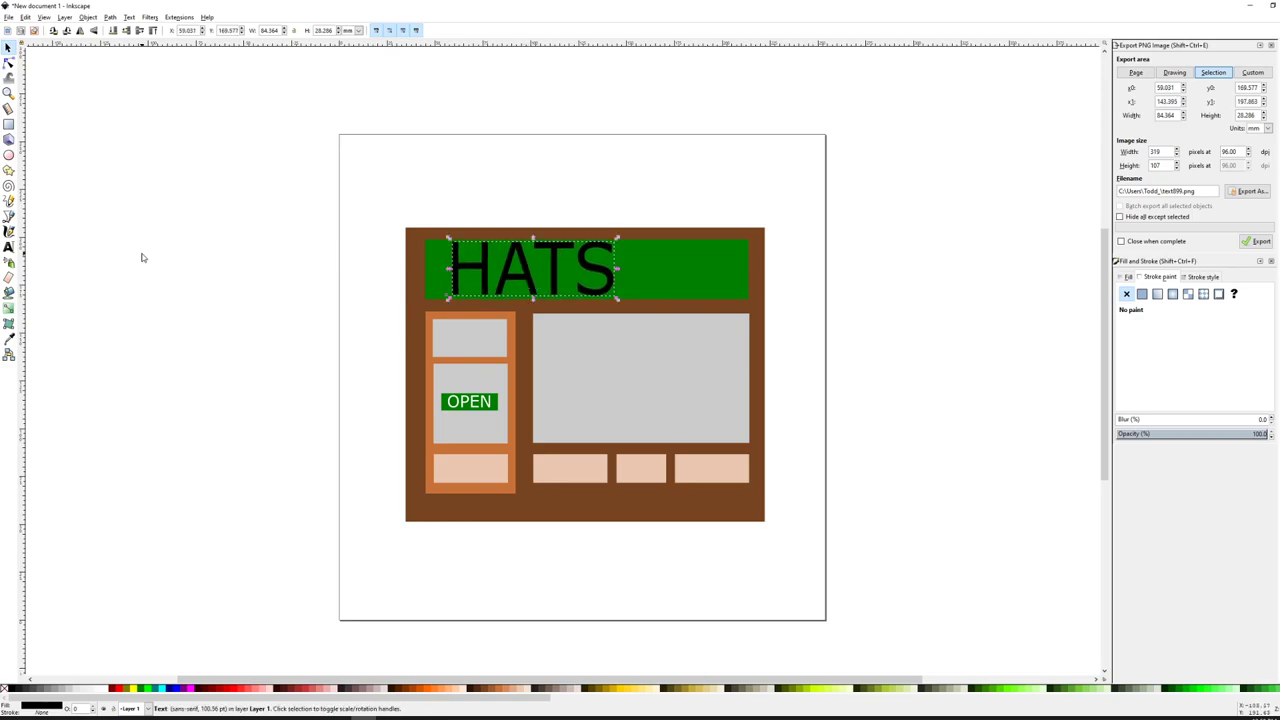
left_click(142, 257)
- Make the HATS lettering white
left_click(531, 283)
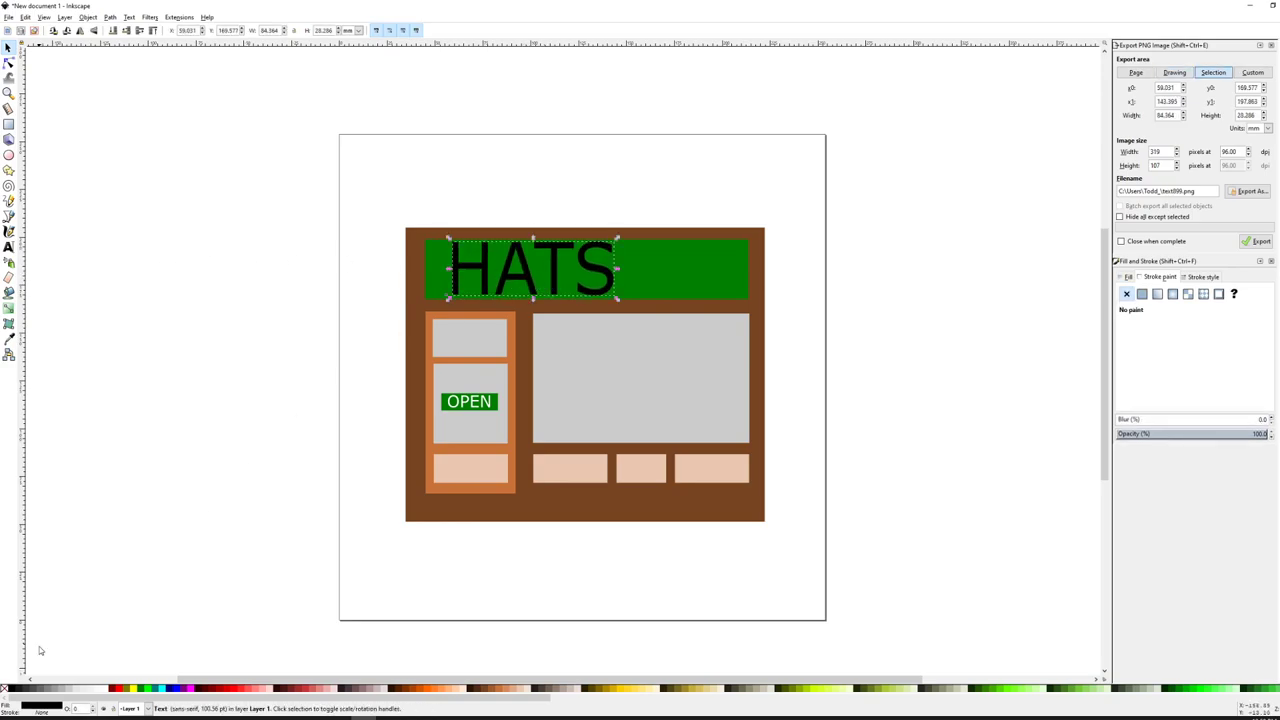
left_click(108, 690)
left_click(222, 396)
left_click(531, 285)
left_click(265, 273)
left_click(8, 246)
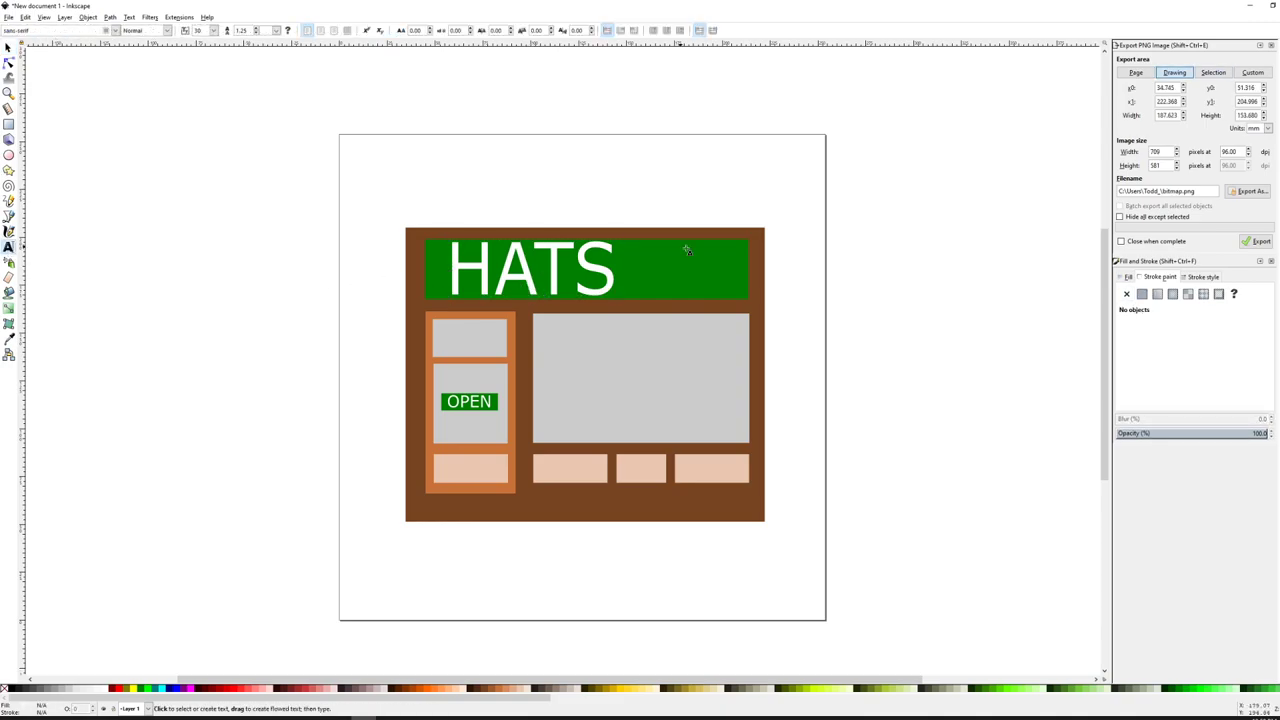
- Add the 'by' credit text with the owner's name to the right of HATS
left_click(645, 258)
type("by ")
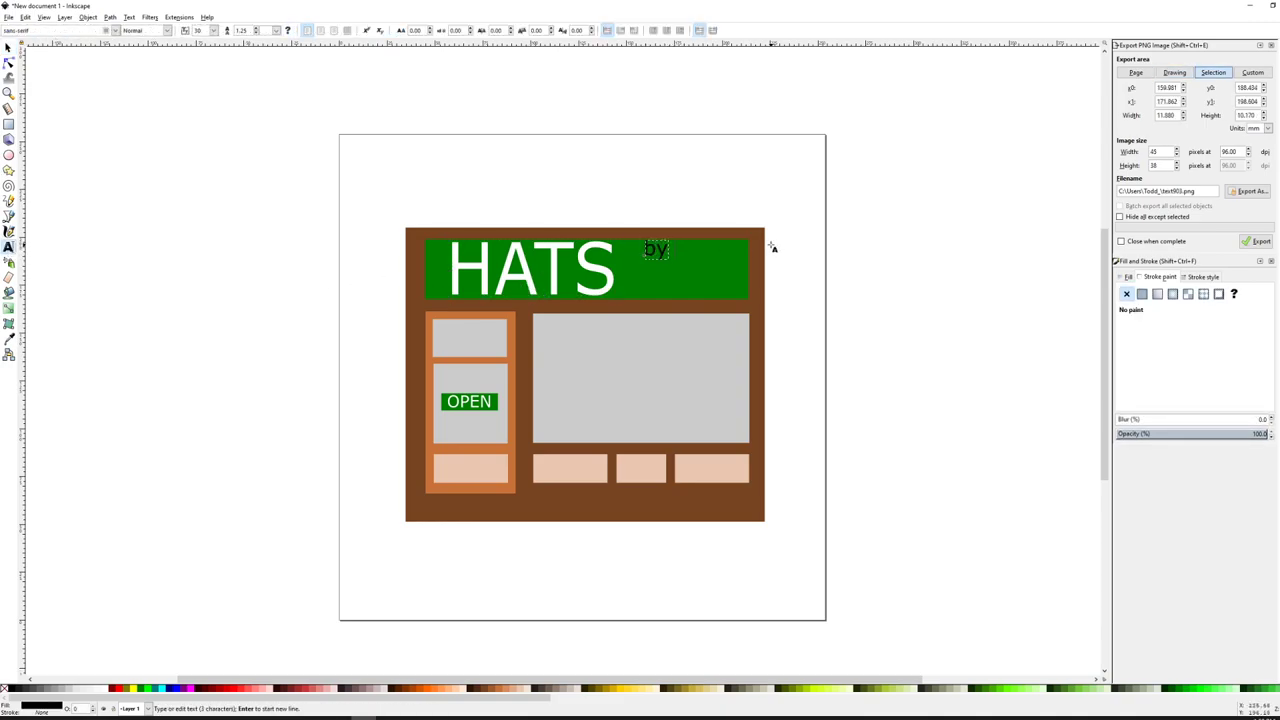
type("Todd")
left_click(8, 48)
left_click_drag(679, 278, 687, 287)
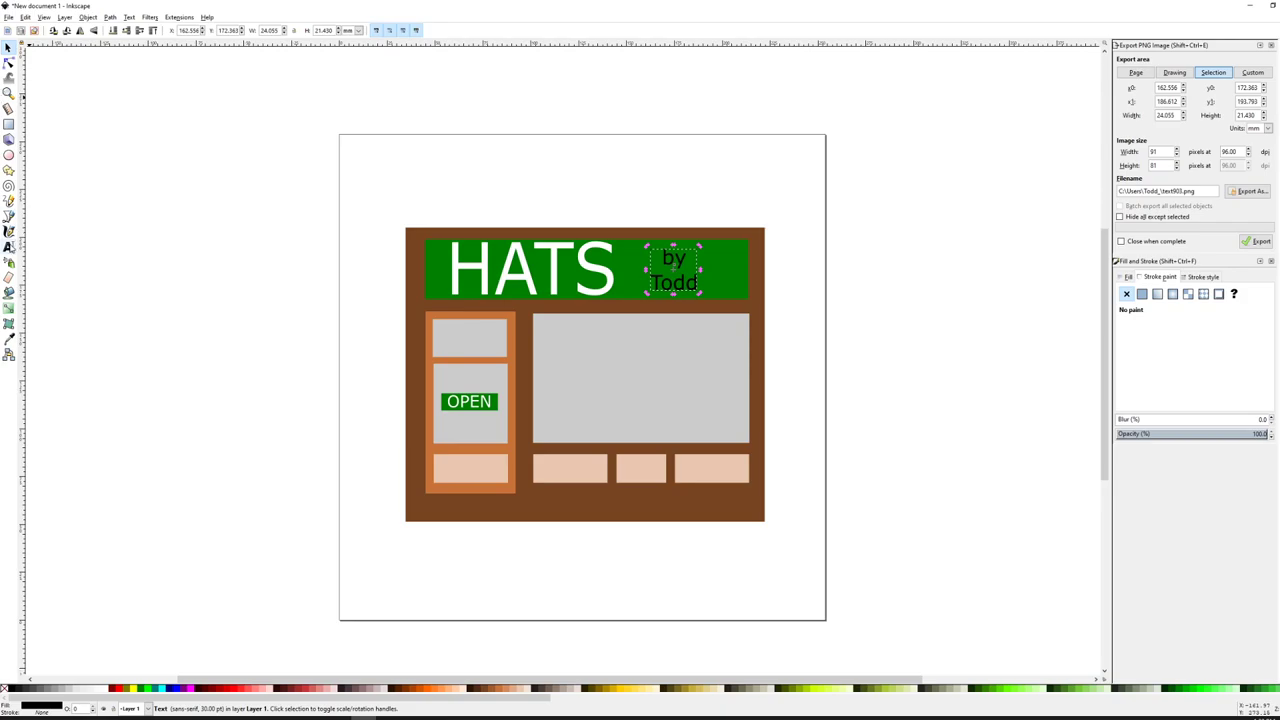
- Set the credit text in Script MT Bold with white fill
left_click(9, 246)
left_click(662, 268)
key("ctrl+a")
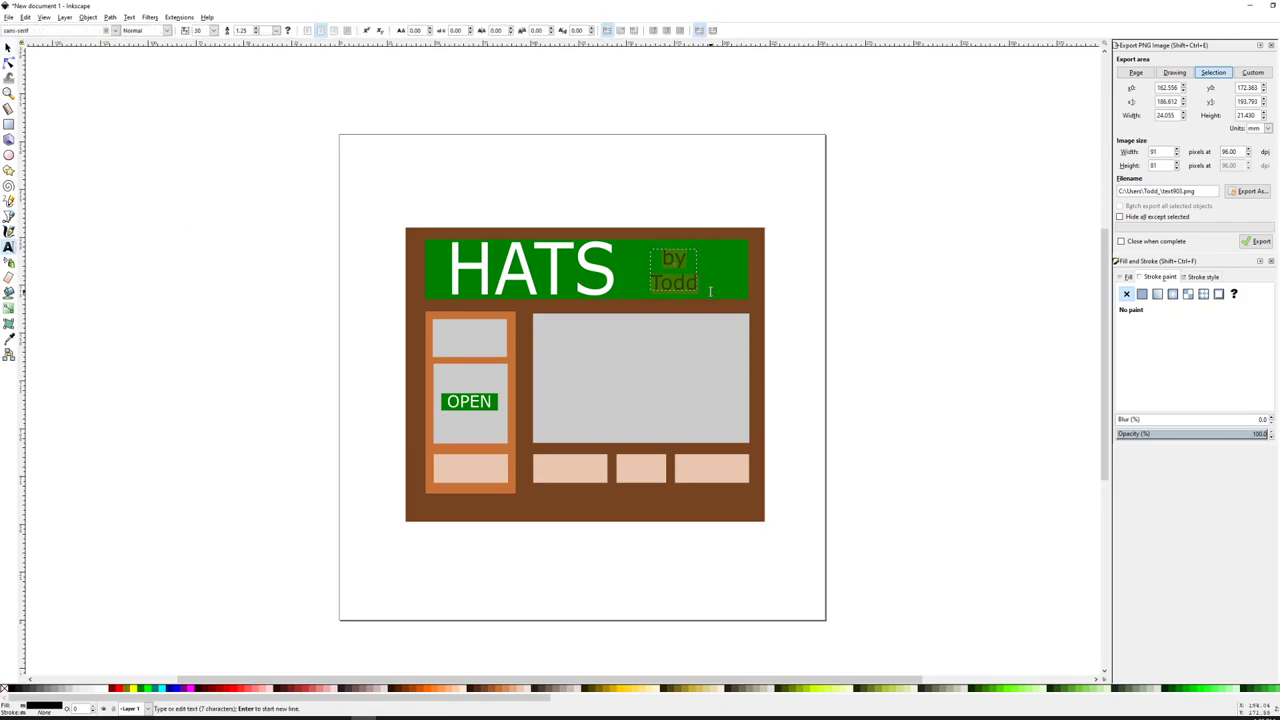
left_click(115, 31)
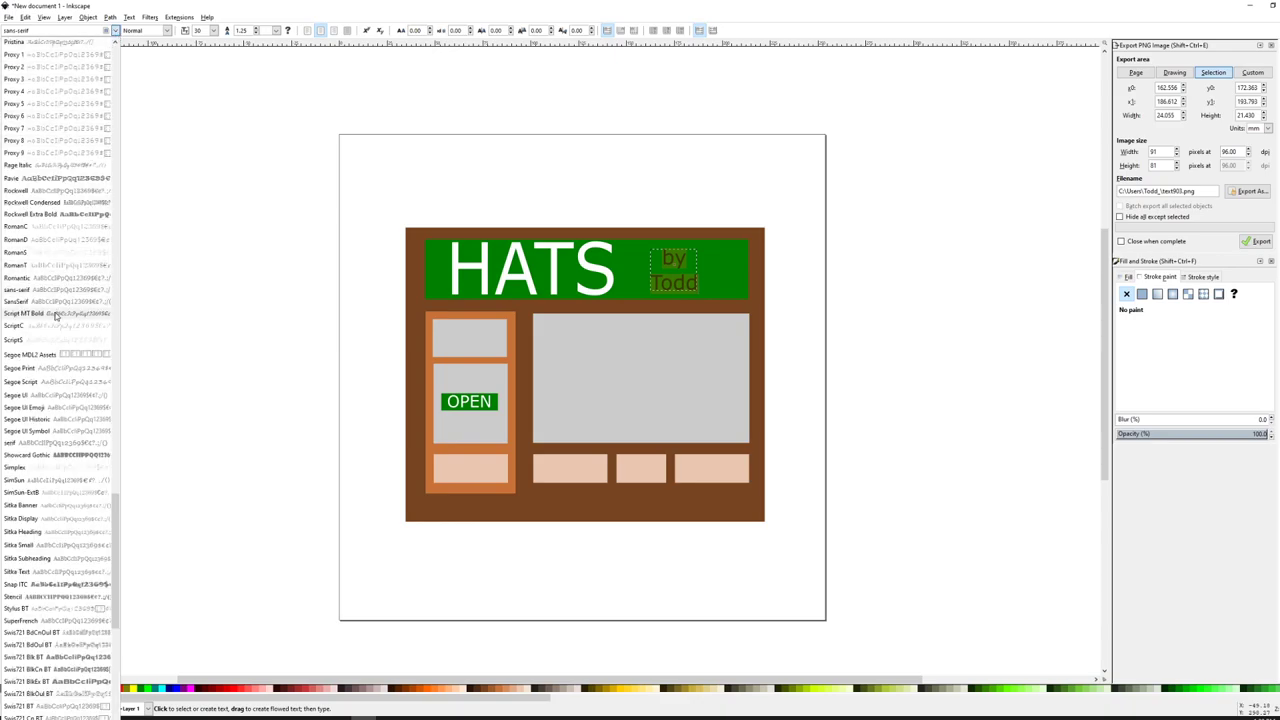
left_click(60, 312)
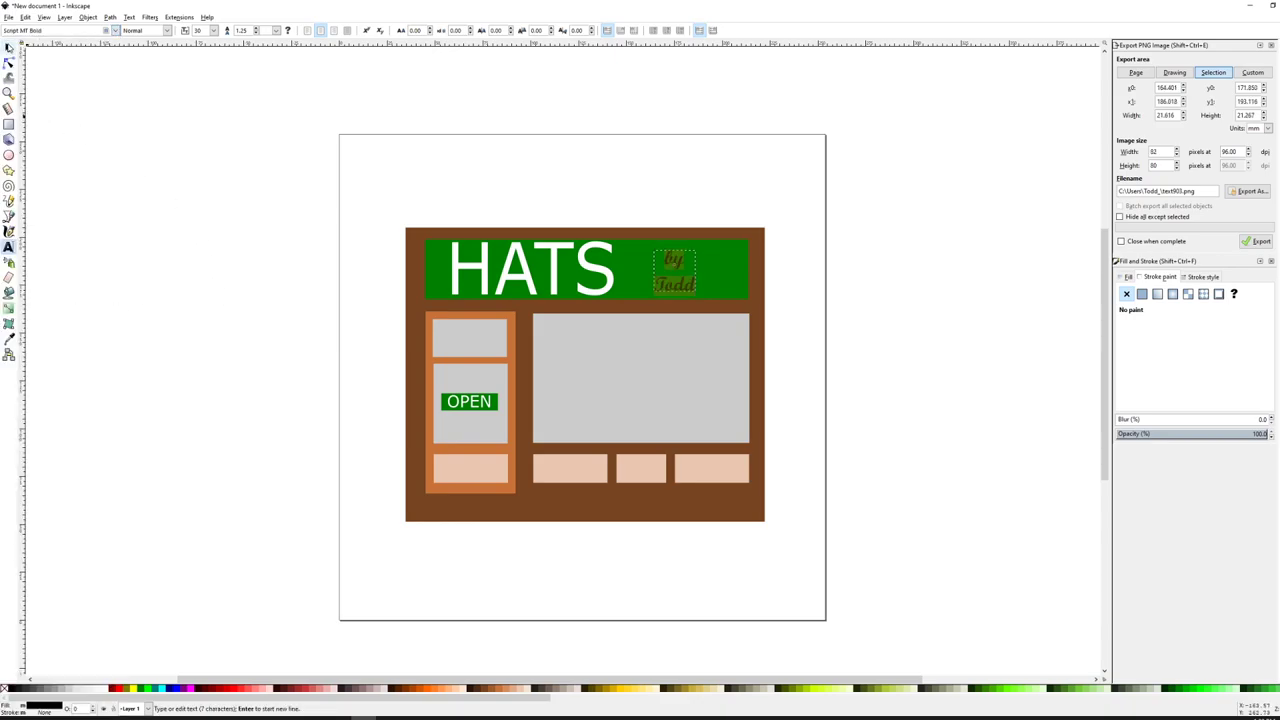
left_click(9, 48)
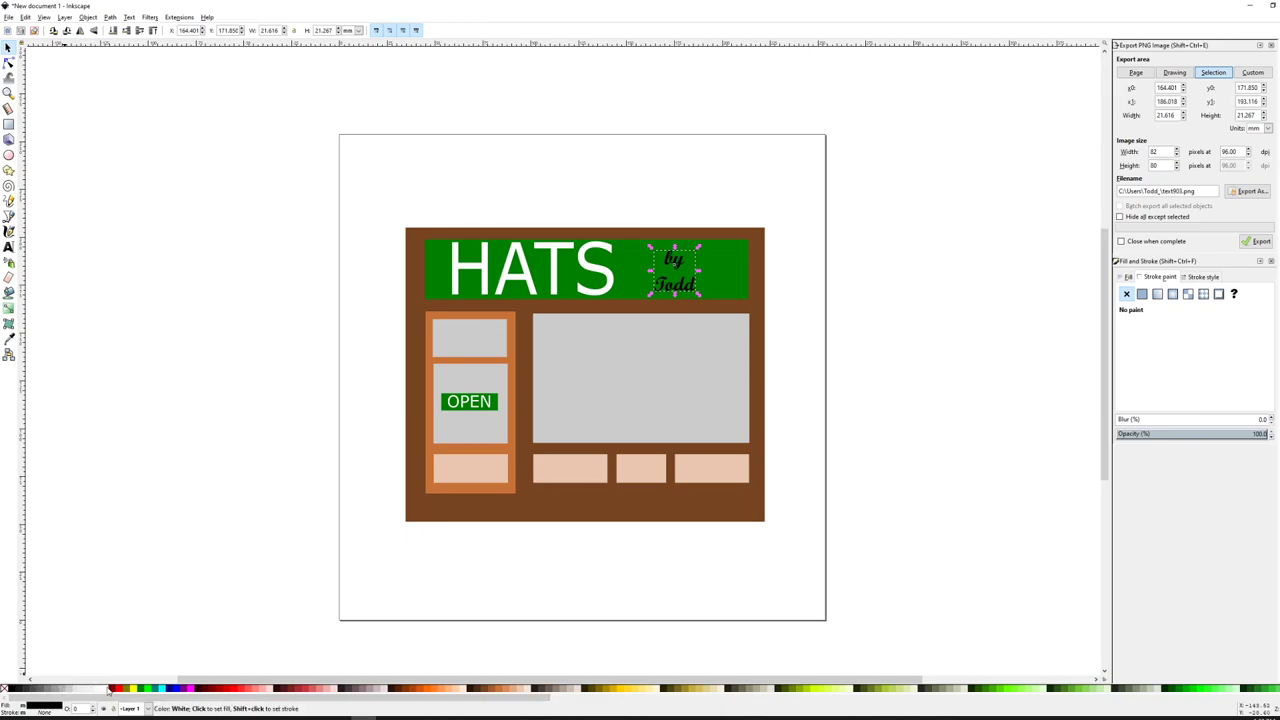
left_click(253, 427)
- Shift HATS slightly right and nudge the credit text to balance the band
left_click(600, 276)
left_click_drag(600, 276, 620, 270)
left_click_drag(696, 297, 687, 292)
left_click(90, 268)
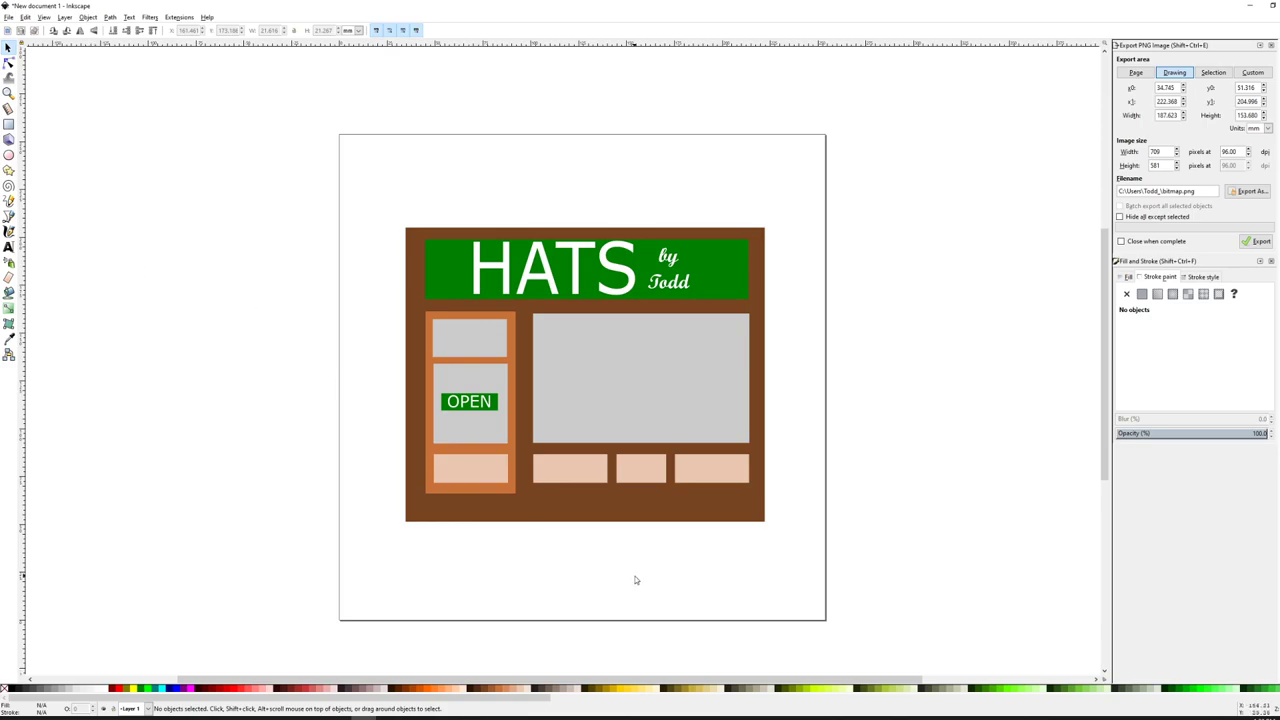
- Select each beige panel around the door in turn to inspect them, then deselect
left_click(598, 468)
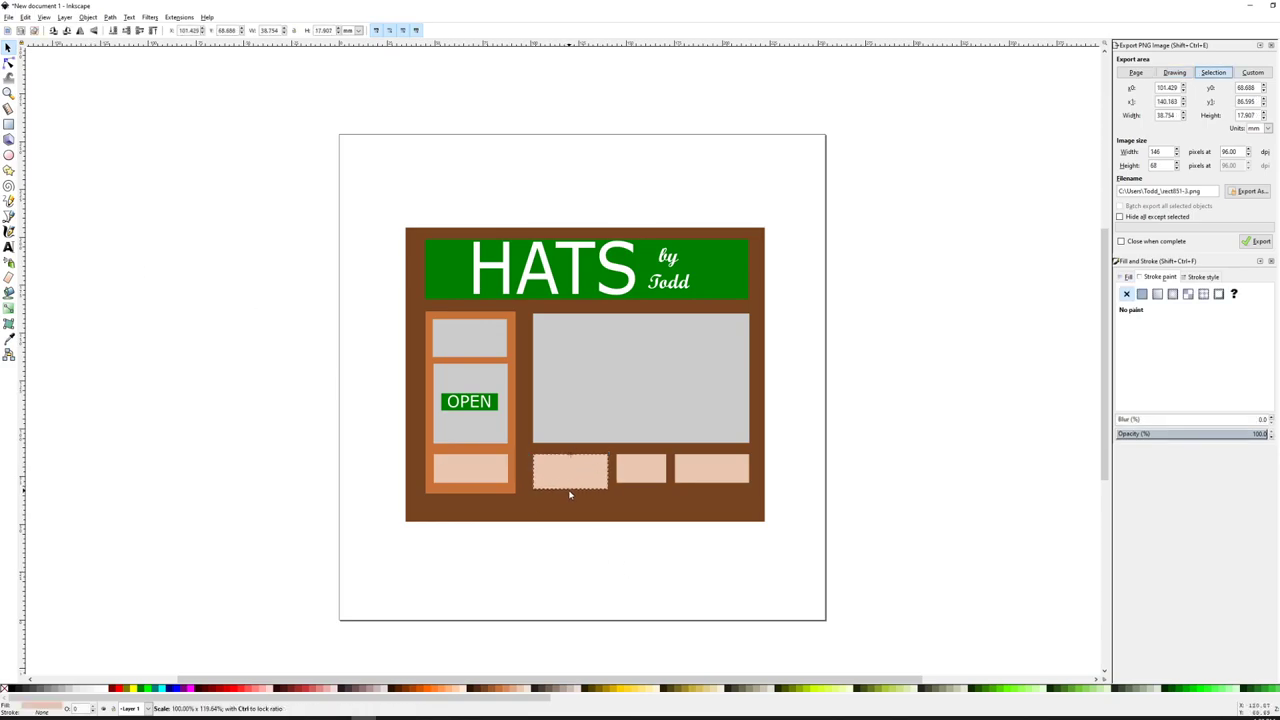
left_click(638, 468)
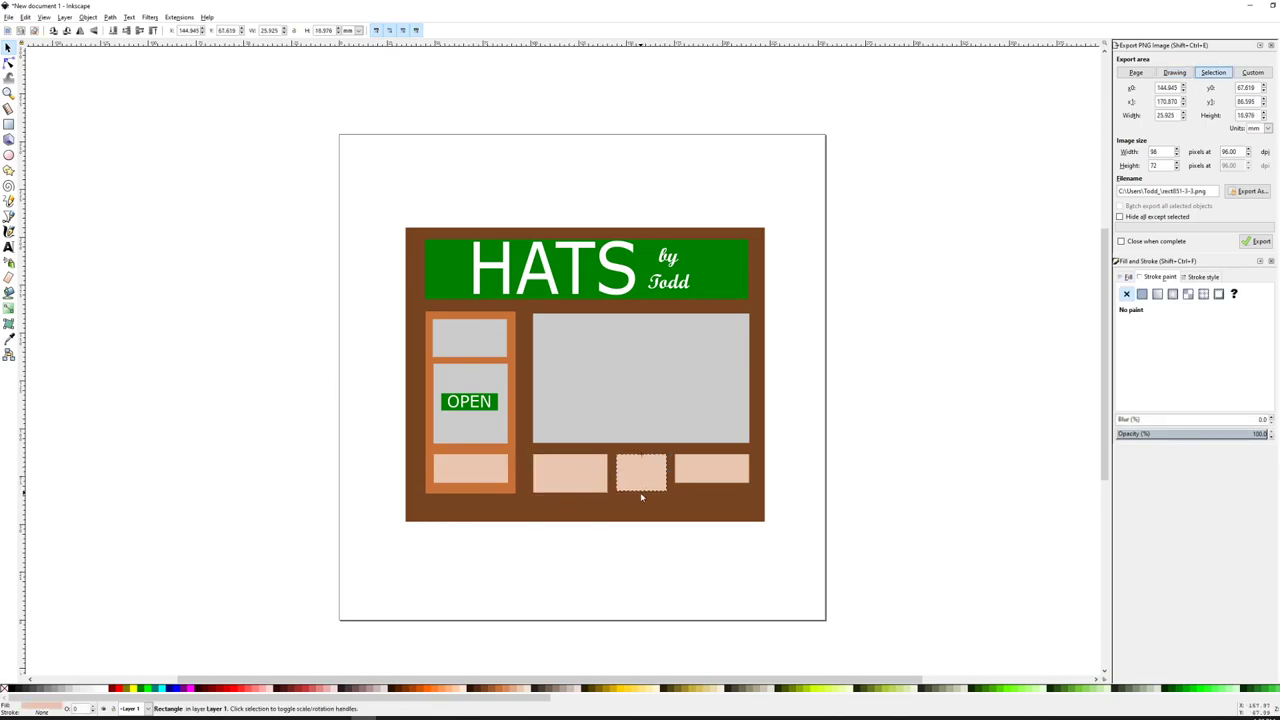
left_click(640, 496)
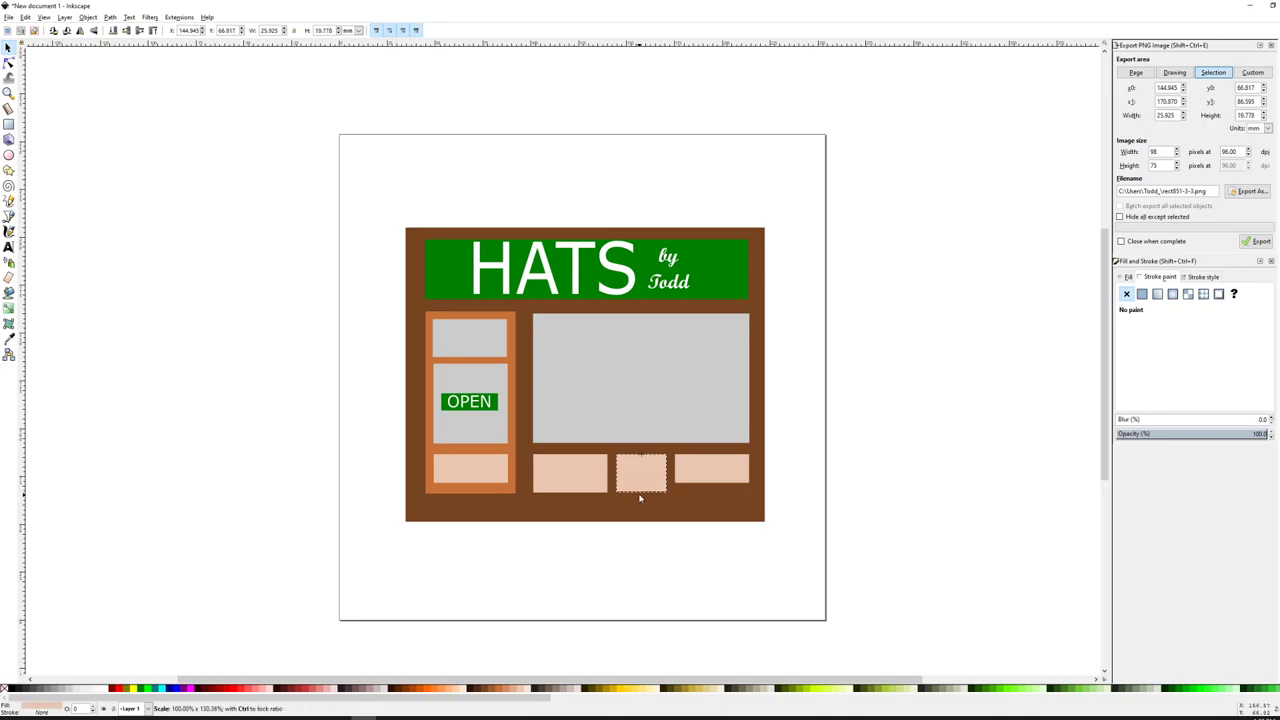
left_click(705, 468)
left_click(709, 503)
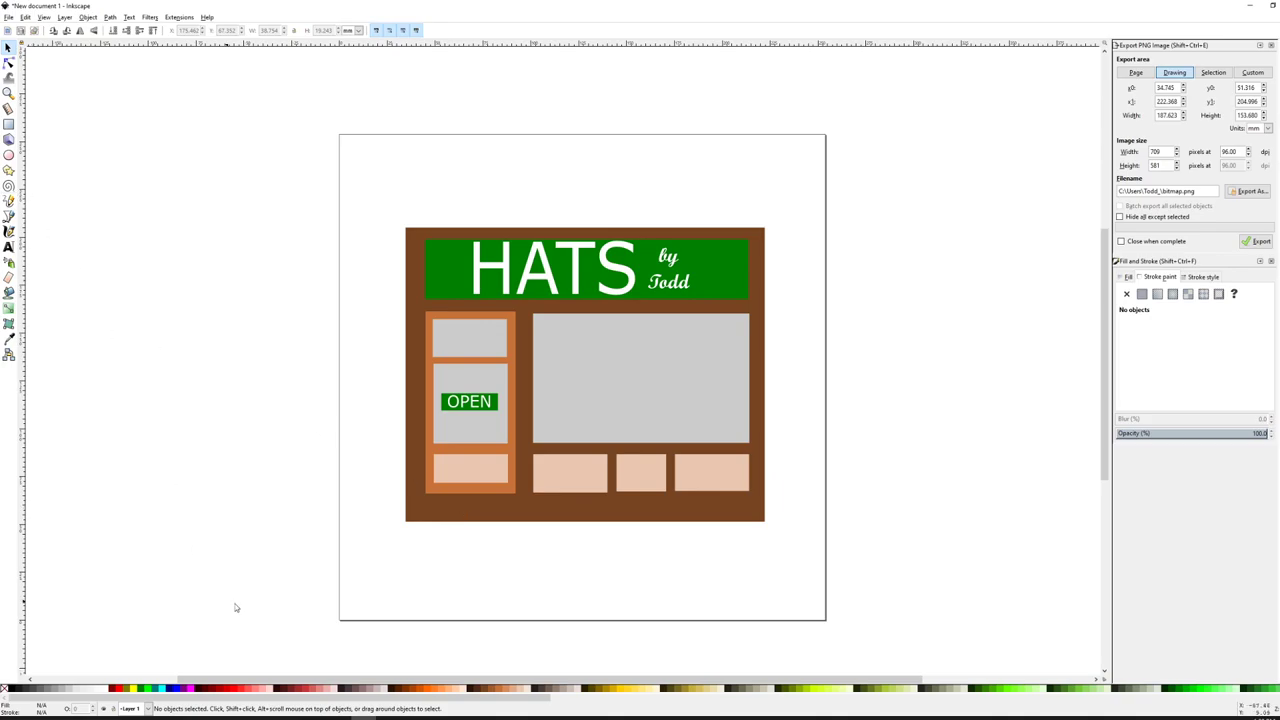
- Draw a grey step at the facade's bottom-left and narrow it to 55.356 × 15.502 mm
key("r")
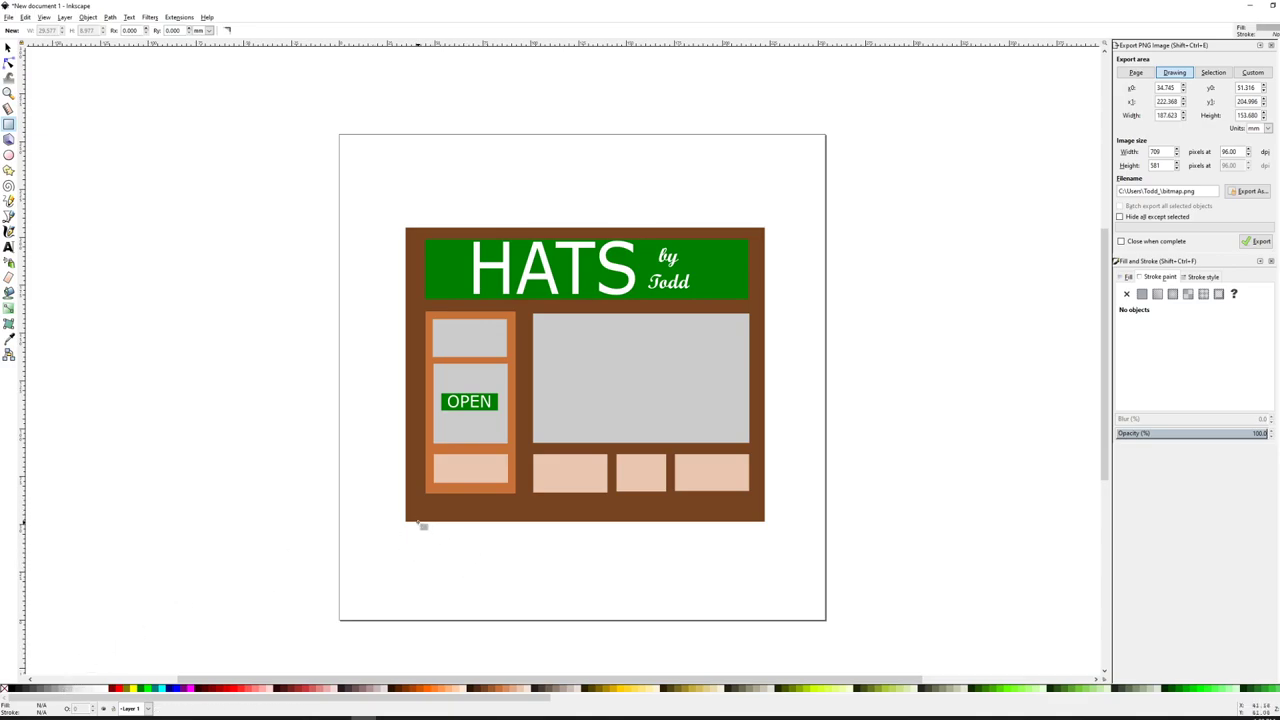
left_click_drag(419, 521, 532, 494)
scroll(405, 503, "up", 1, "ctrl")
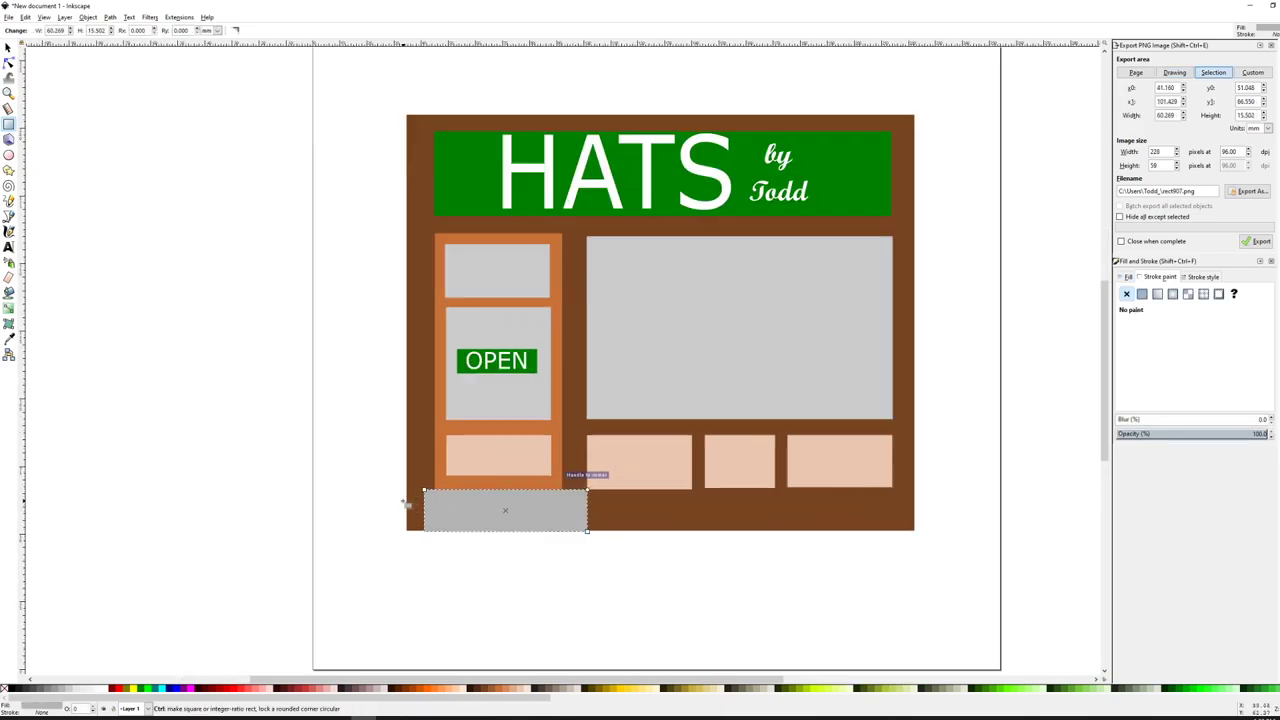
scroll(405, 503, "up", 1, "ctrl")
left_click(8, 47)
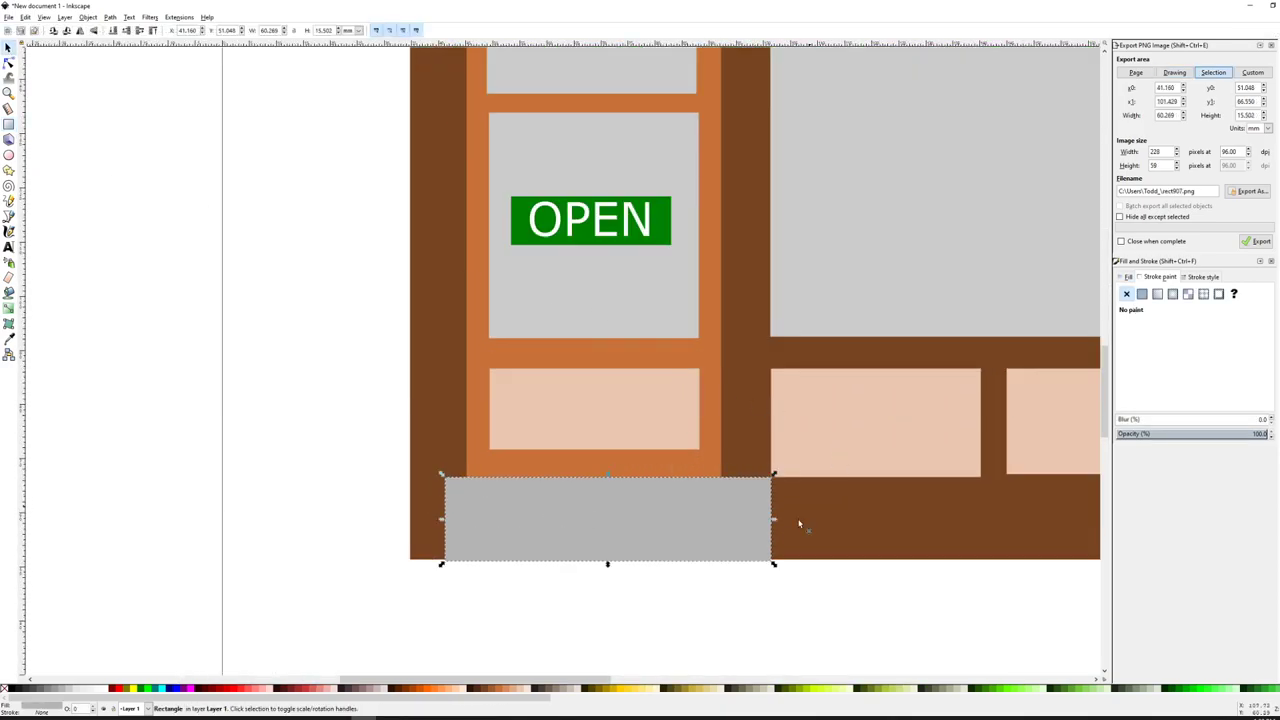
left_click_drag(774, 520, 749, 523)
left_click(346, 429)
scroll(346, 429, "down", 3, "ctrl")
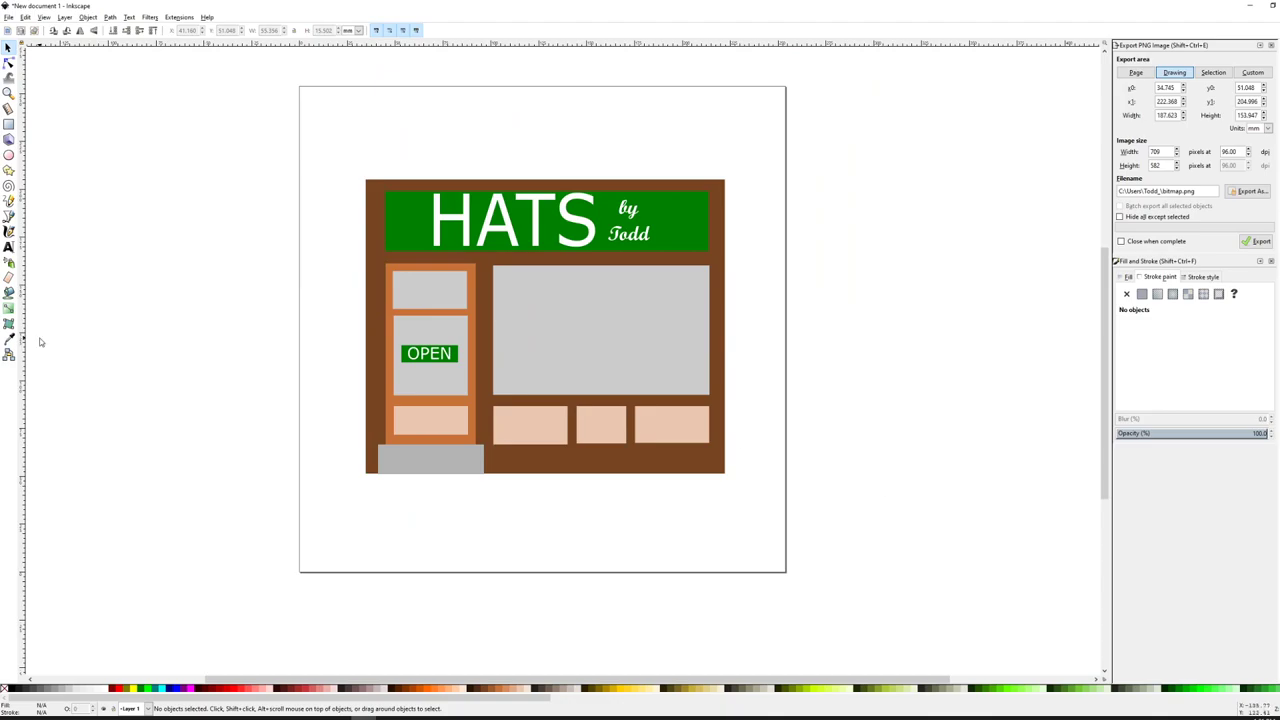
- Draw a grey strip across the page width below the shop and nudge it up
left_click(8, 124)
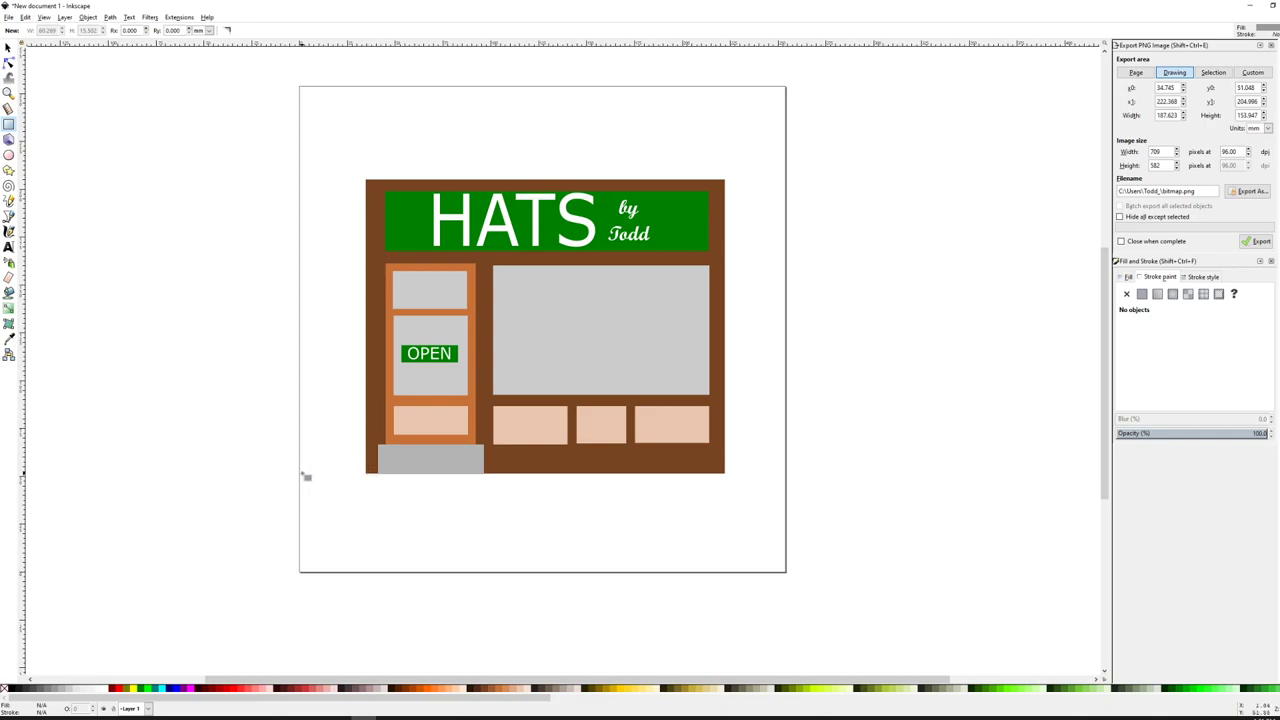
left_click_drag(301, 475, 789, 527)
key("s")
key("Up")
key("Up")
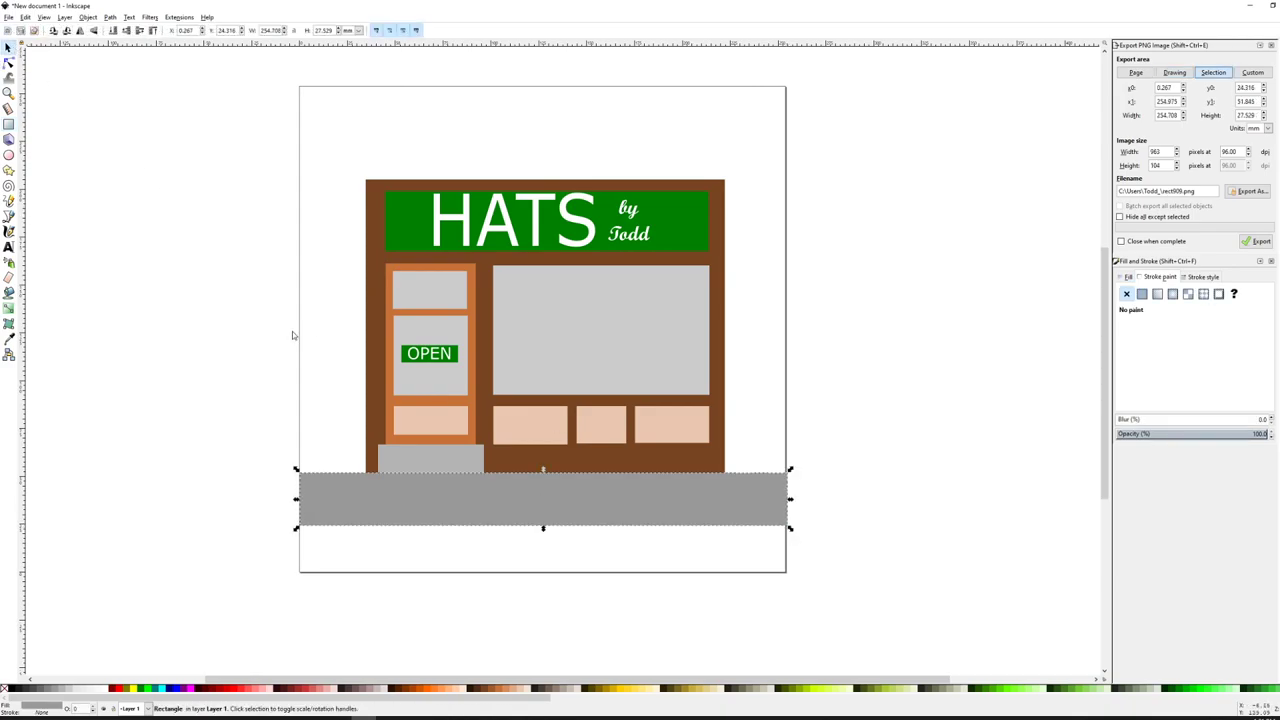
key("Up")
key("Up")
key("Up")
key("Up")
key("Up")
key("Up")
key("Up")
key("Up")
key("Up")
key("Up")
key("Up")
key("Left")
key("Up")
key("Up")
key("Up")
key("Escape")
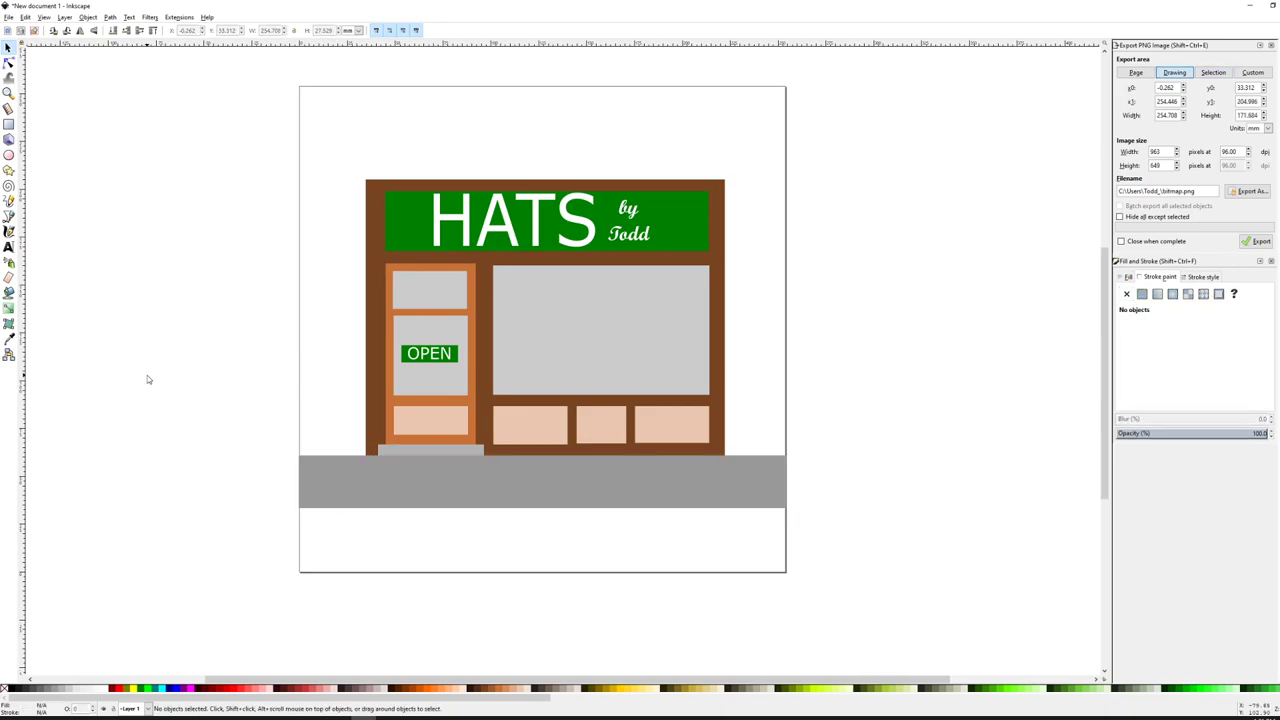
- Send the grey sidewalk strip to the bottom so it sits behind the shop
left_click(308, 485)
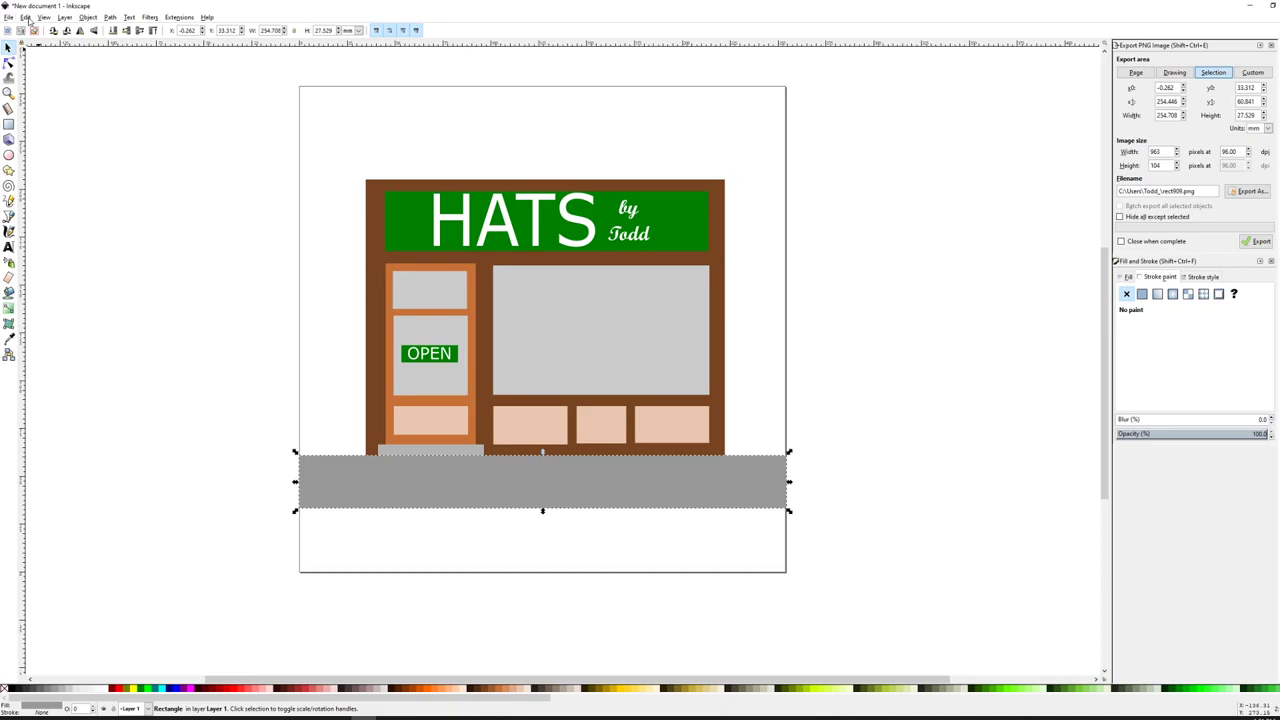
left_click(25, 17)
mouse_move(88, 17)
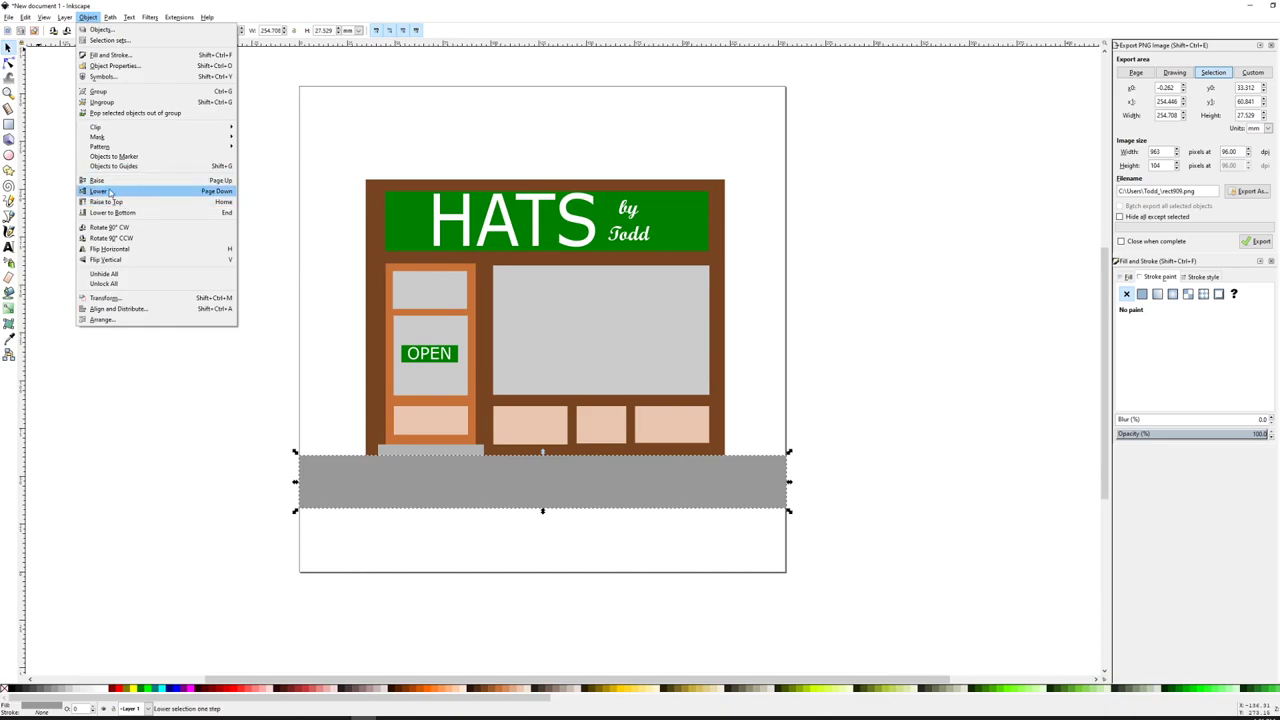
left_click(146, 213)
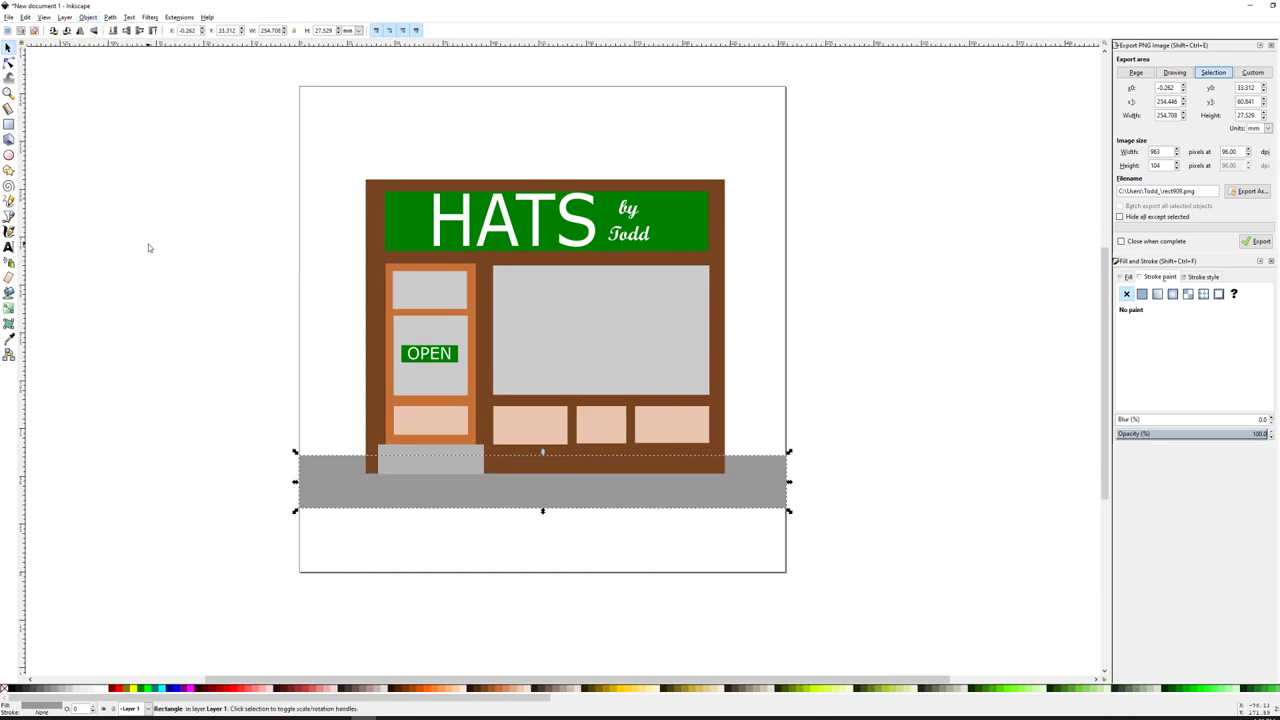
left_click(146, 244)
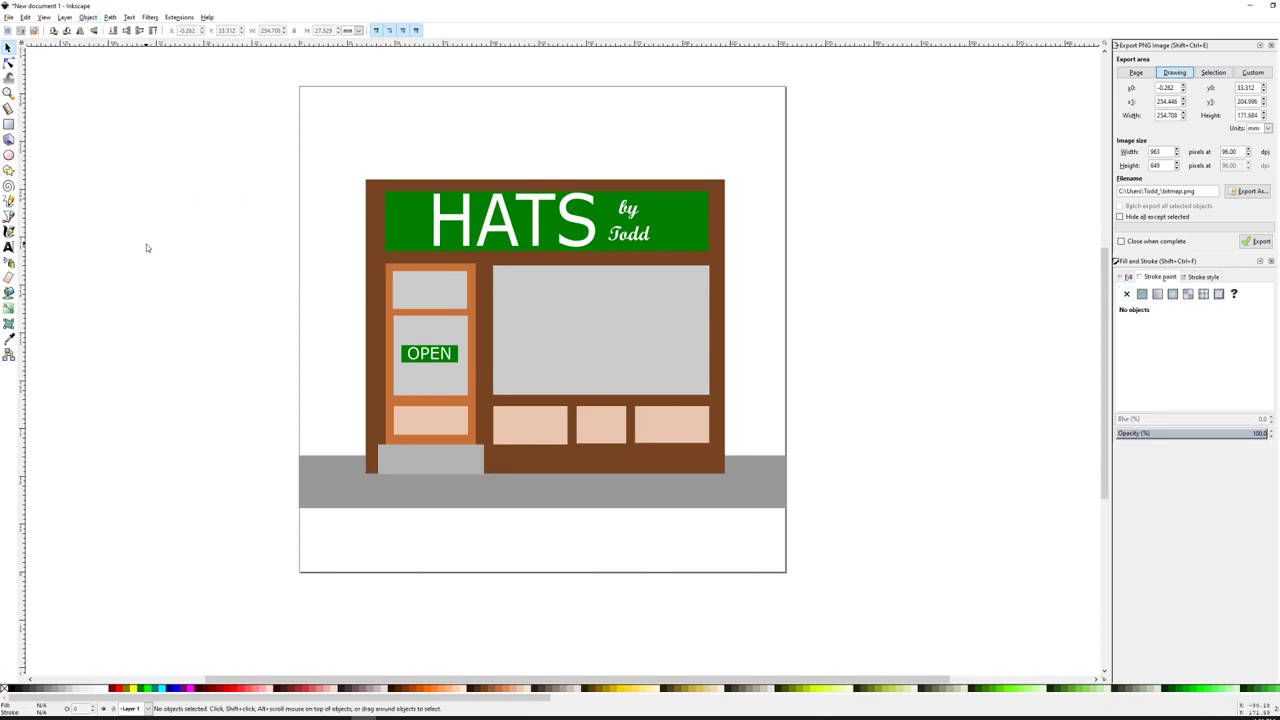
left_click(341, 489)
- Duplicate the sidewalk, move the copy below it, stretch it to the page bottom and colour it darker grey
key("ctrl+d")
left_click_drag(471, 493, 471, 538)
left_click_drag(543, 568, 545, 577)
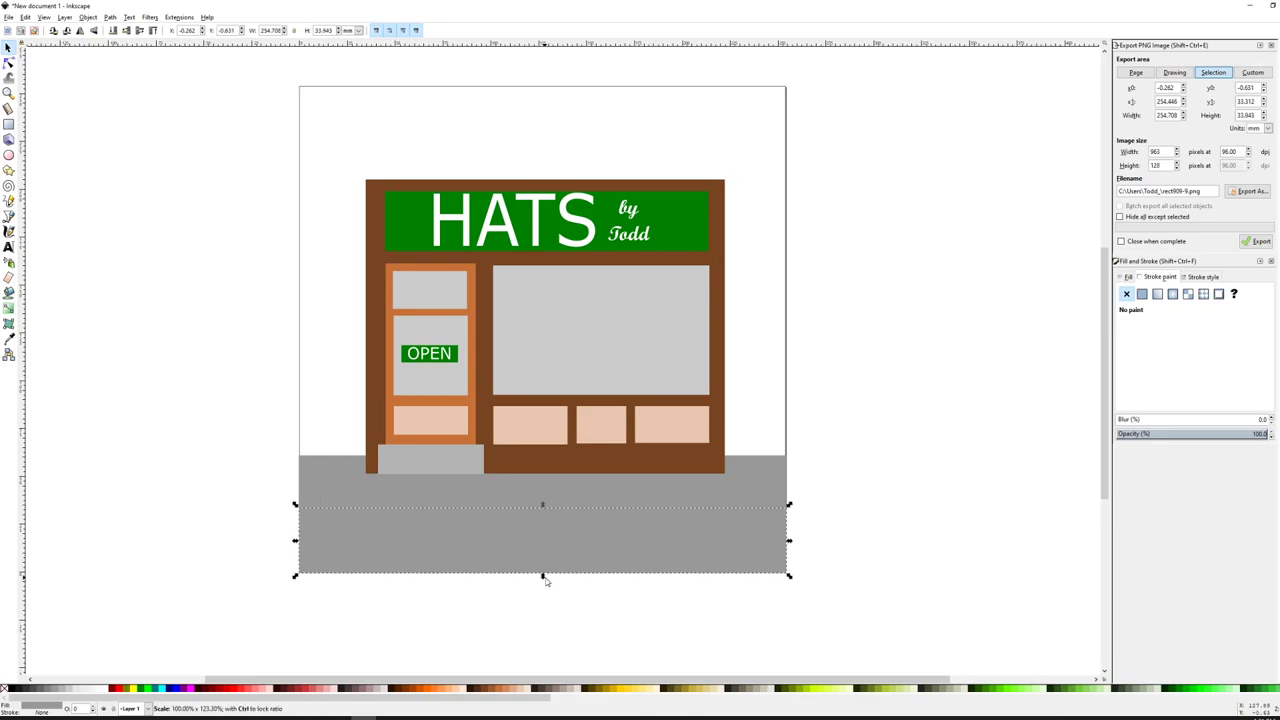
left_click(46, 692)
left_click(106, 497)
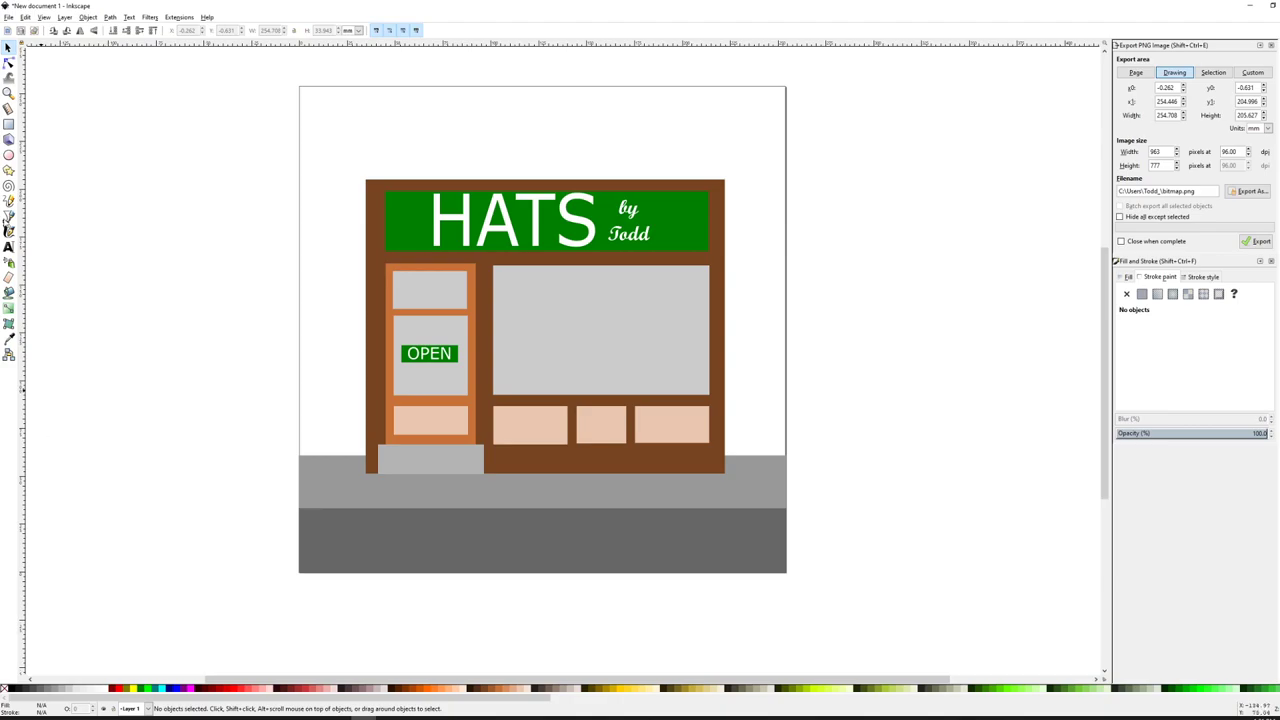
- Draw a blue 254.713 × 194.936 mm rectangle from the page top to the pavement and lower it to bottom
left_click(8, 124)
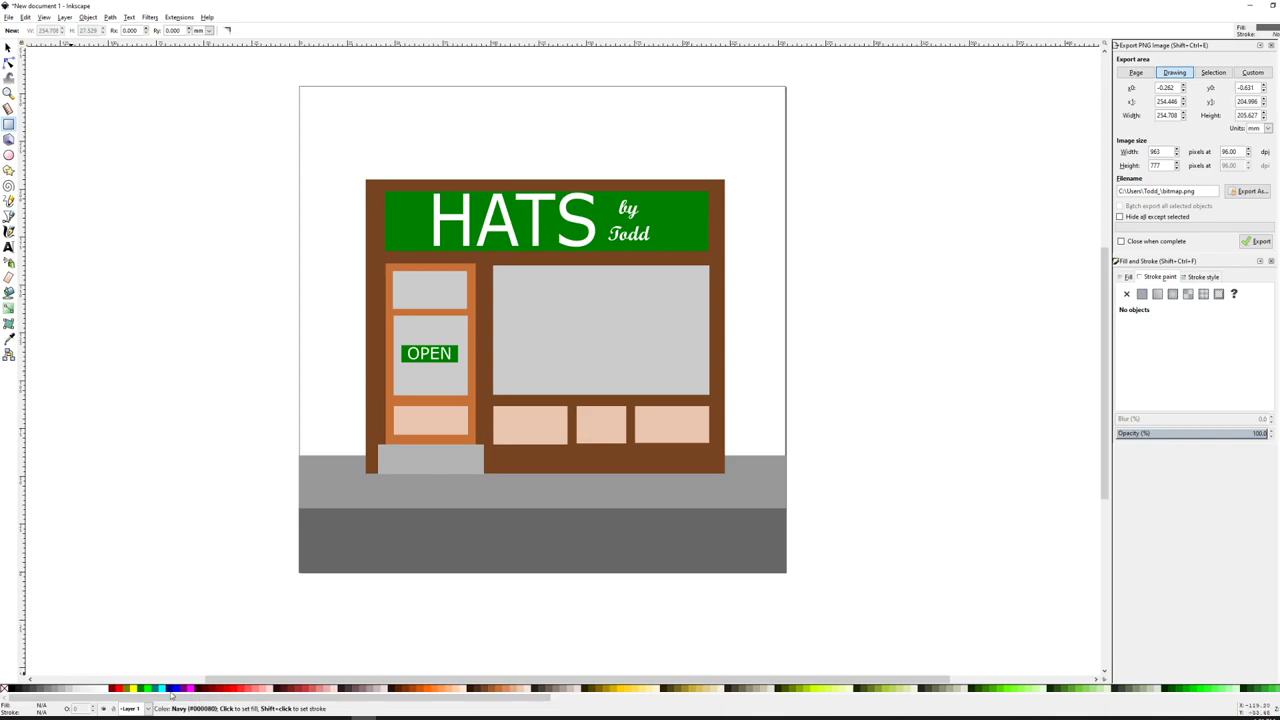
scroll(640, 692, "right", 10)
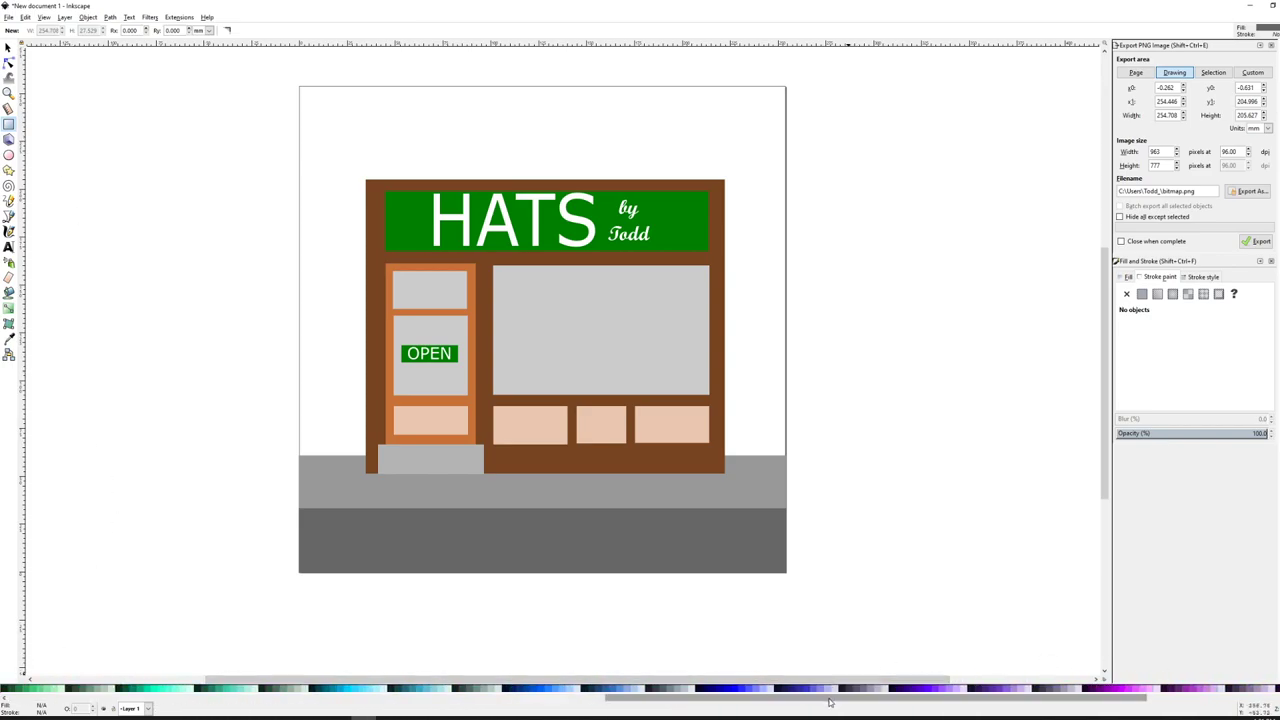
left_click(560, 692)
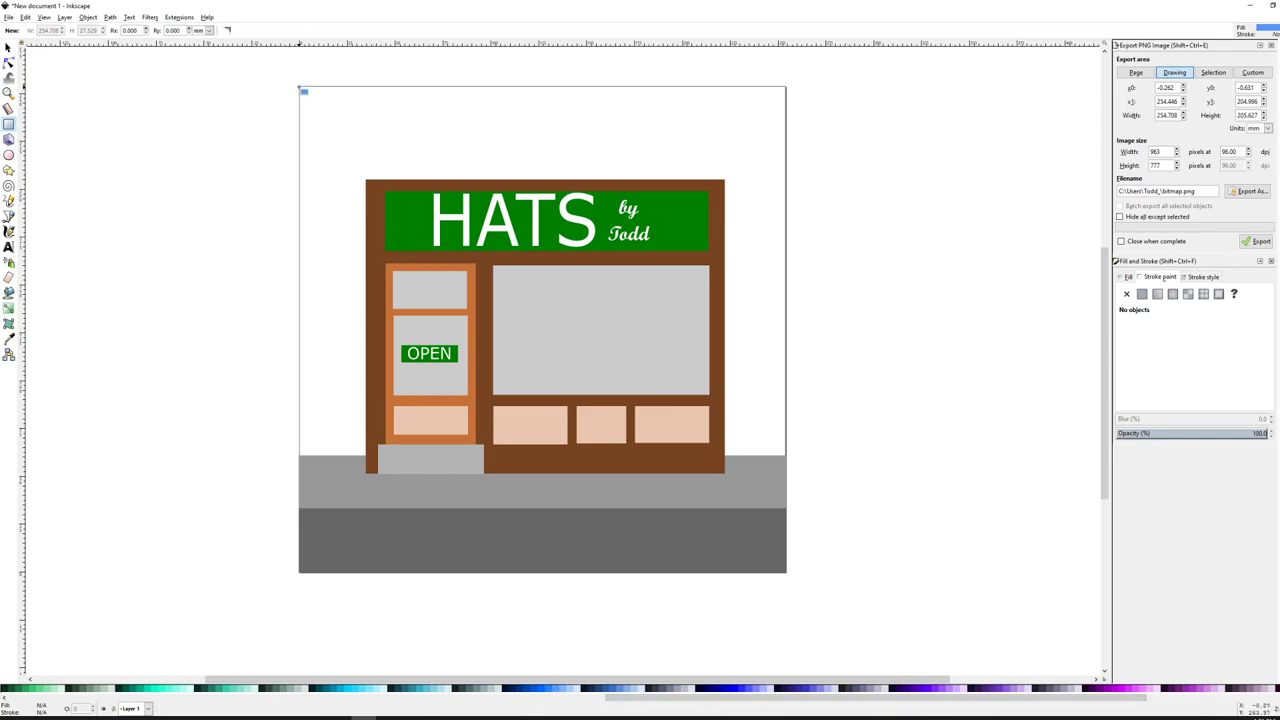
left_click_drag(300, 88, 789, 460)
key("s")
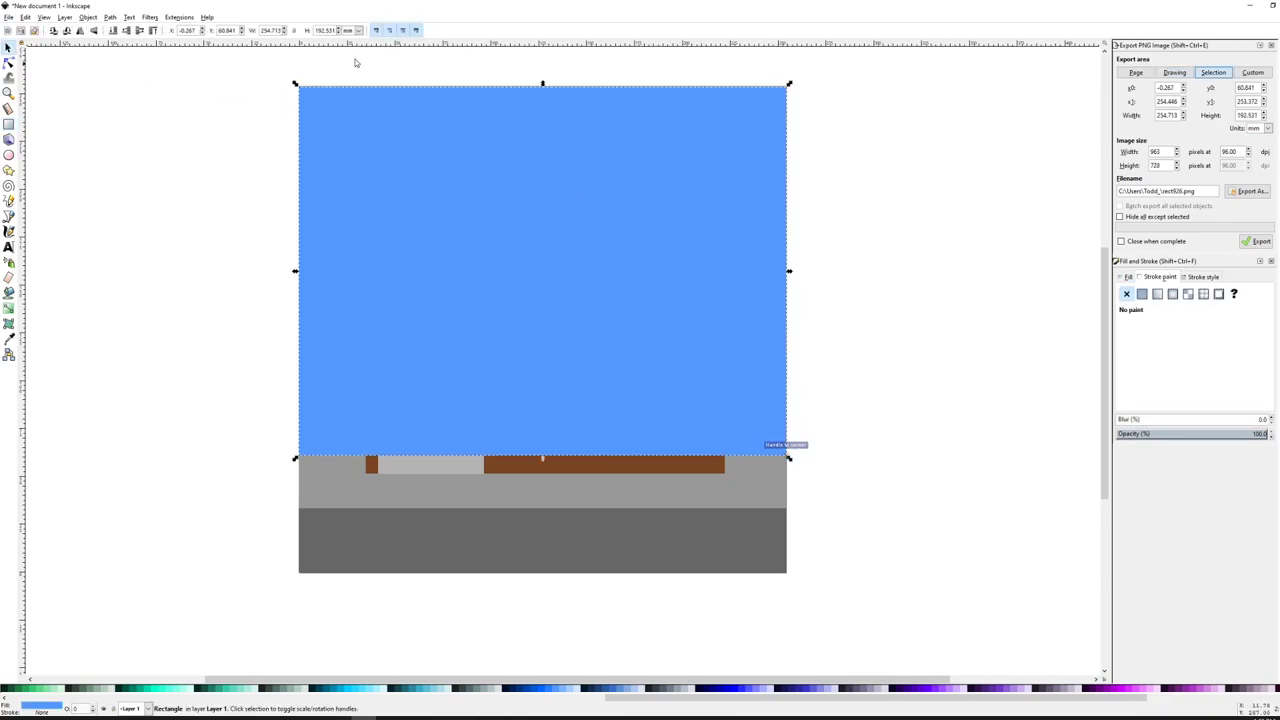
left_click_drag(548, 87, 546, 80)
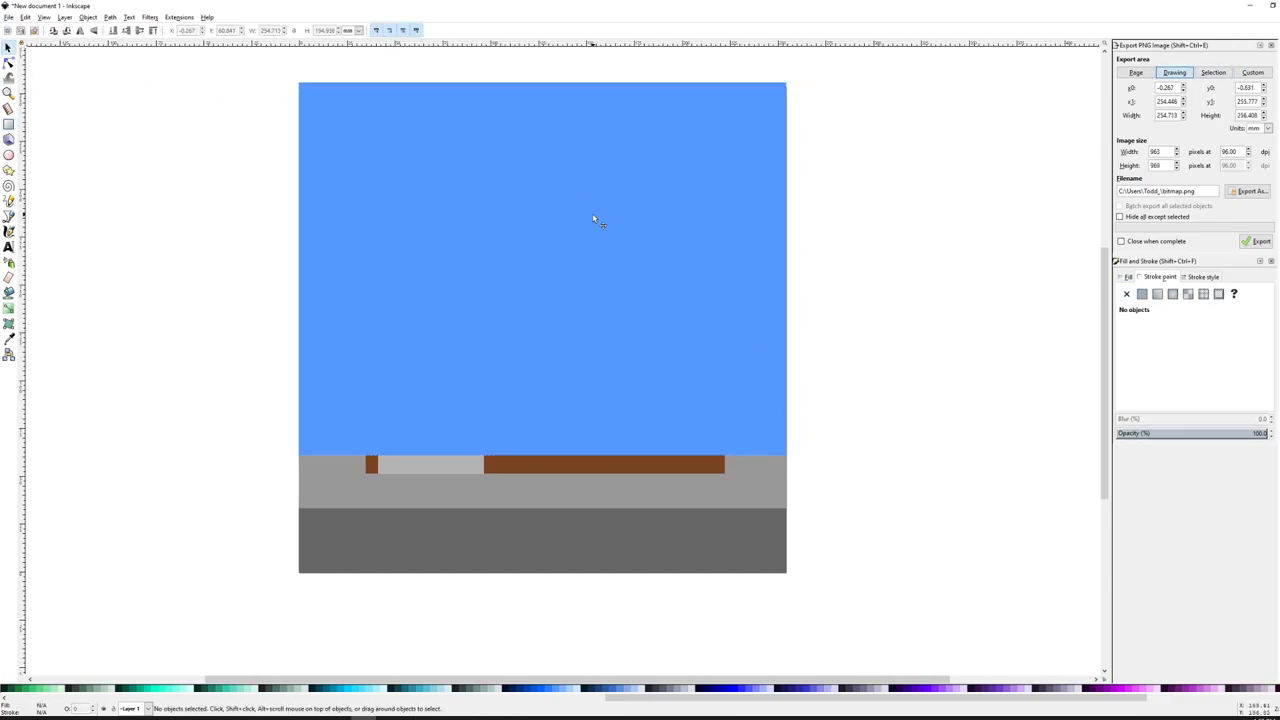
left_click(92, 18)
left_click(114, 213)
left_click(163, 235)
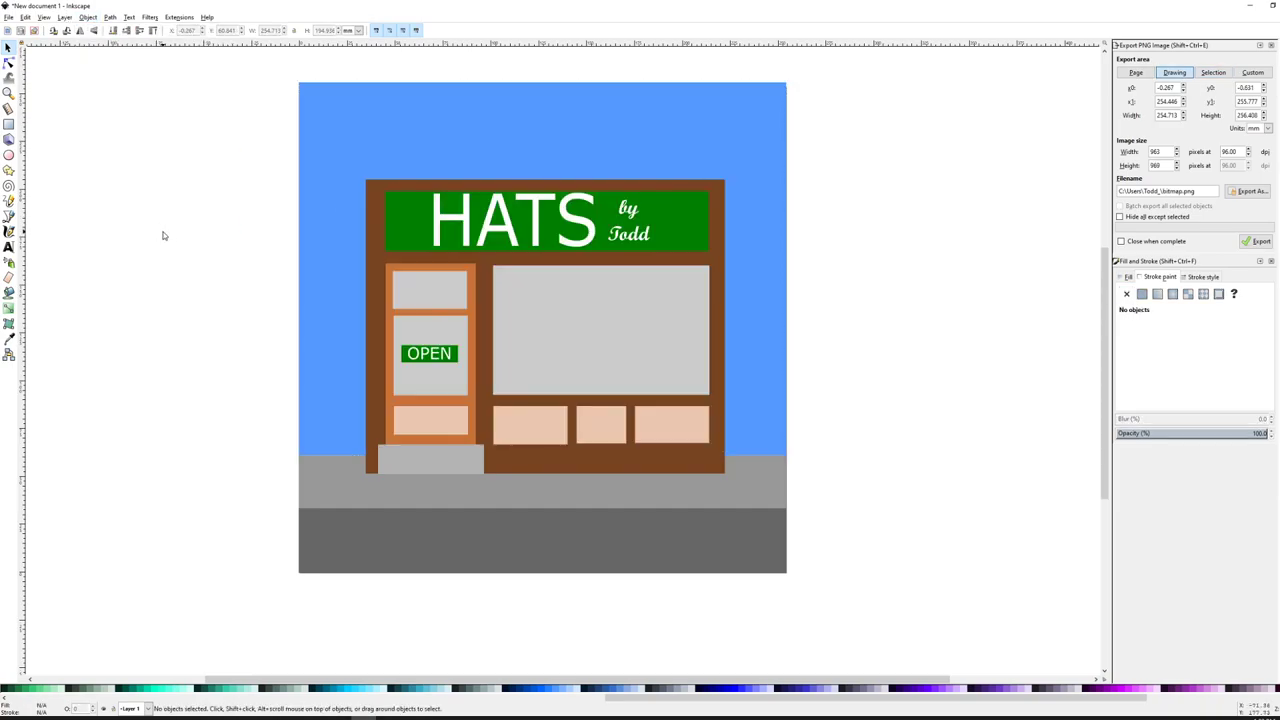
- Nudge the blue sky rectangle down slightly
left_click(299, 197)
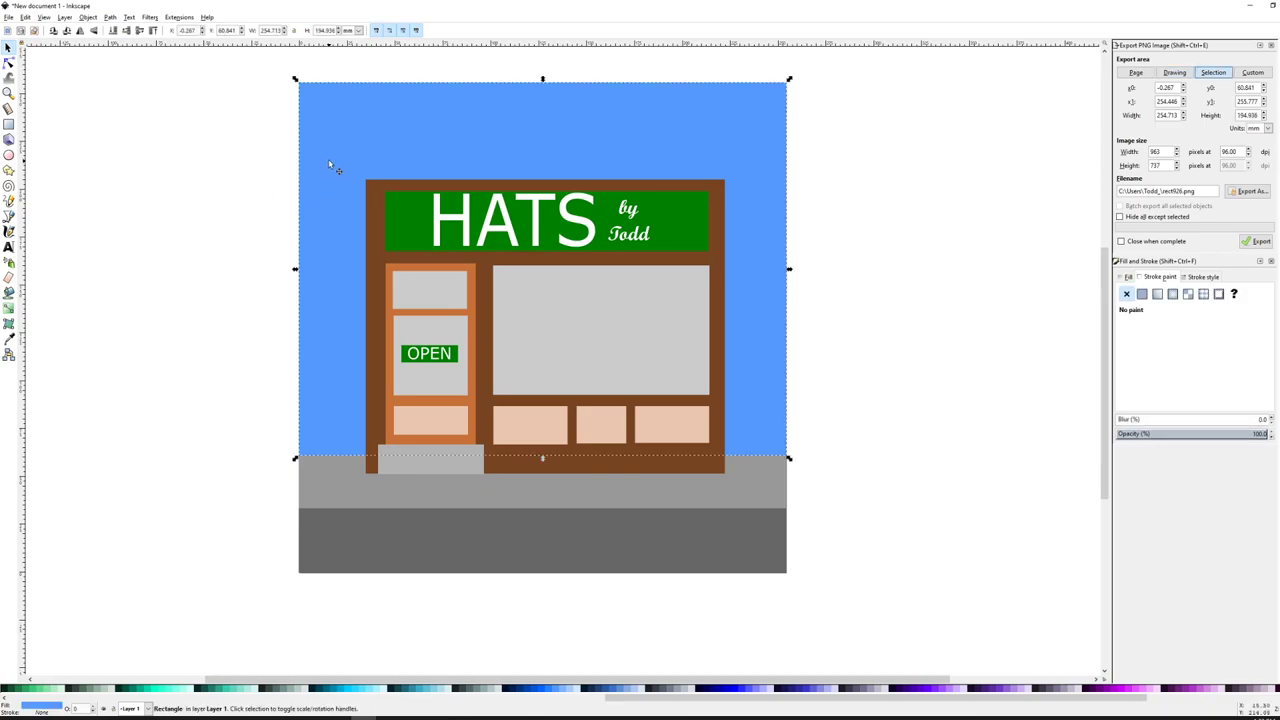
key("Down")
left_click(140, 175)
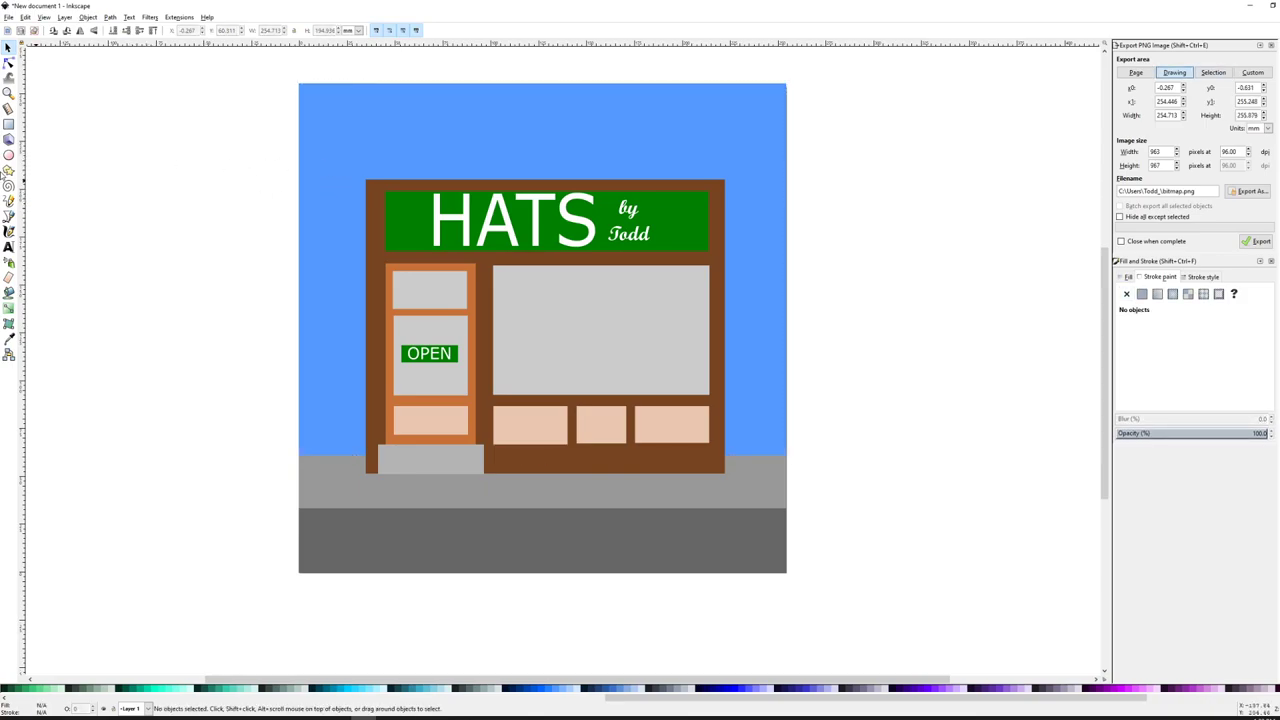
- Draw a 255.248 × 81.609 mm green band across the page and lower it behind the shopfront
left_click(8, 124)
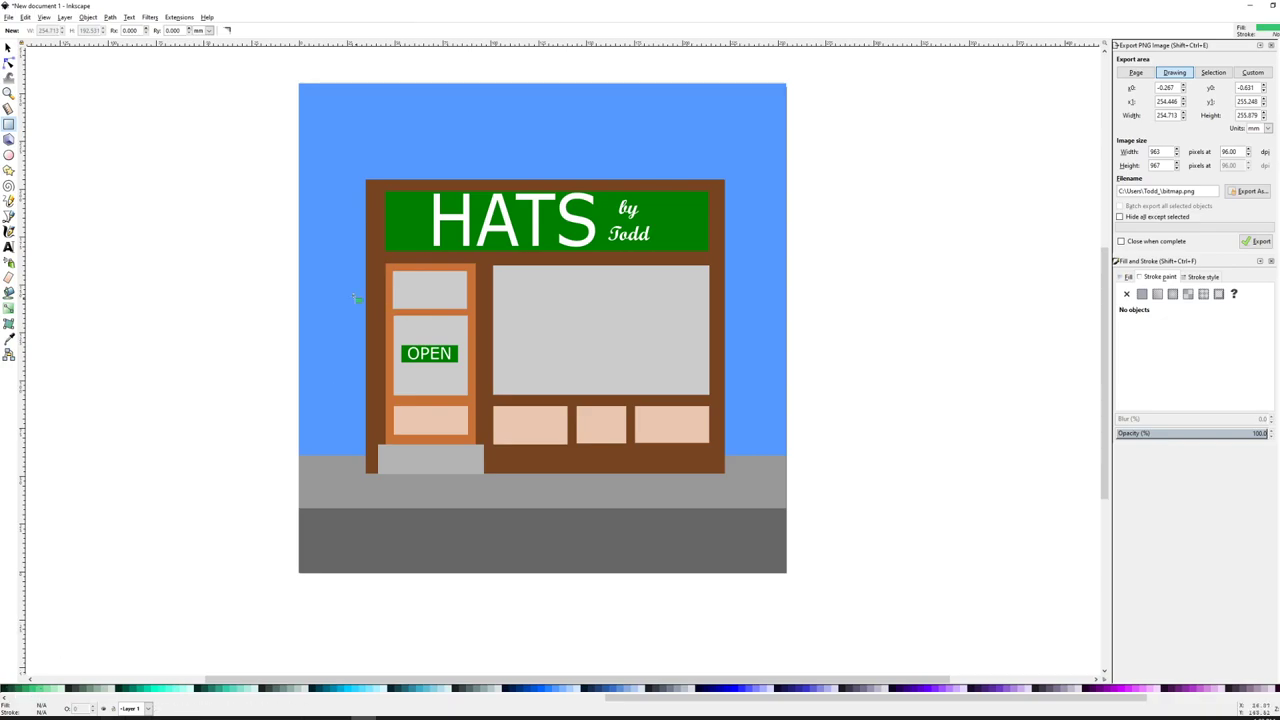
left_click_drag(300, 302, 789, 458)
left_click(8, 48)
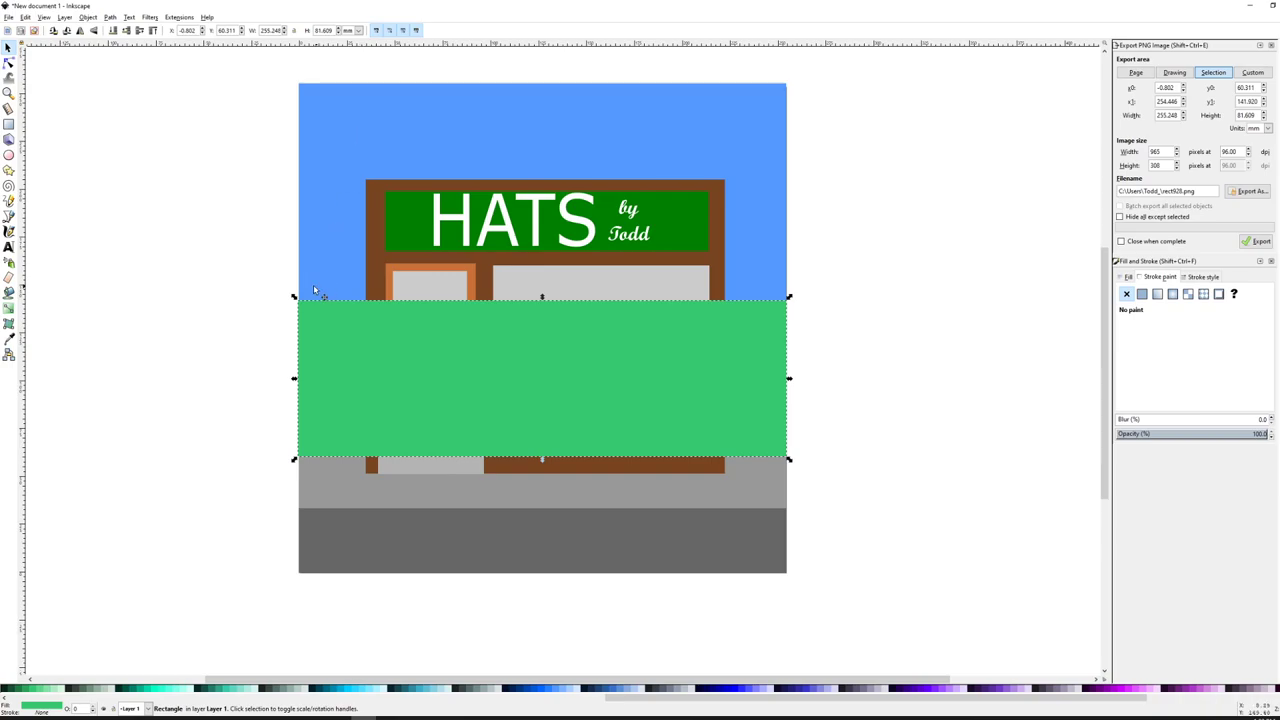
left_click(84, 17)
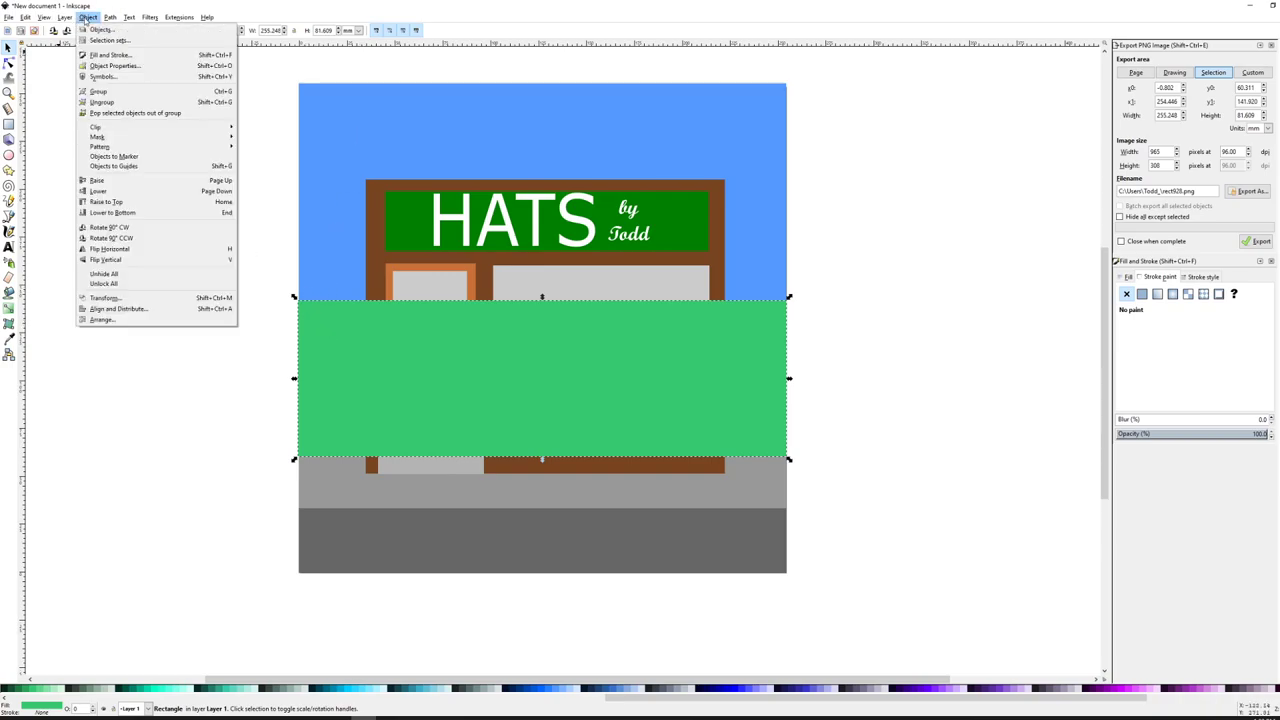
left_click(124, 195)
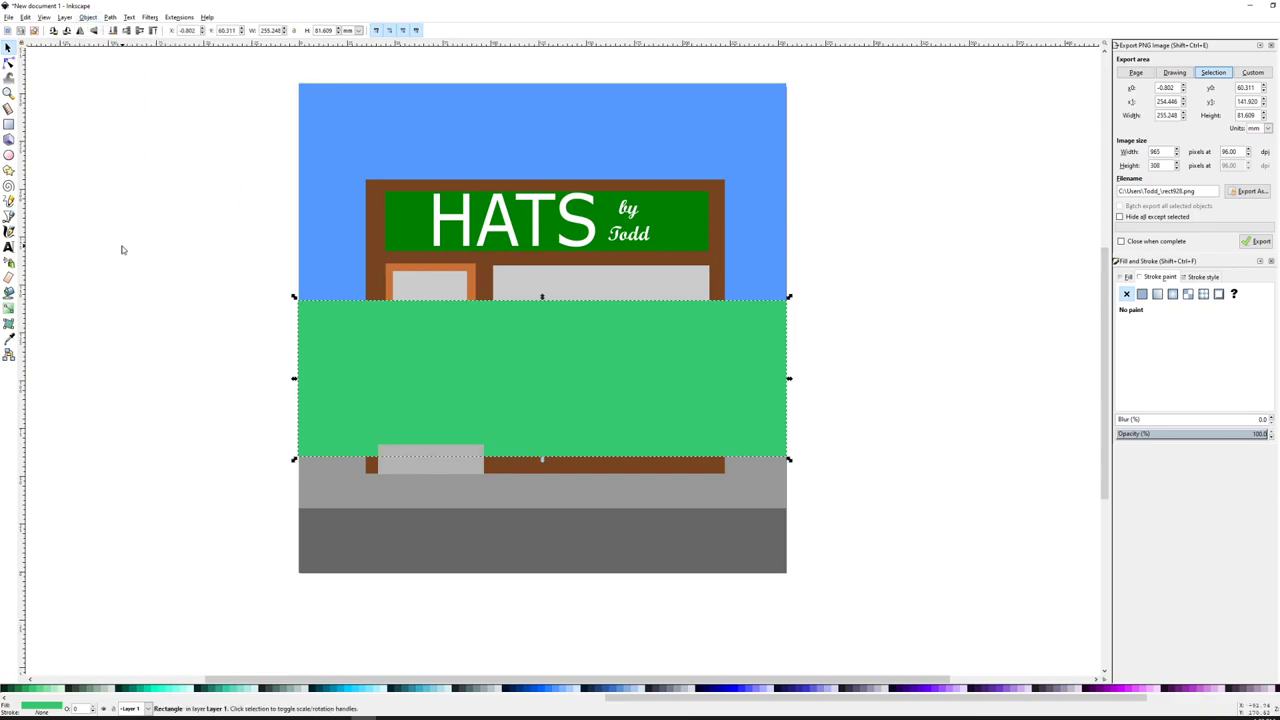
key("Page_Down")
key("Page_Down")
key("Page_Down")
key("Page_Down")
key("Page_Down")
key("Page_Down")
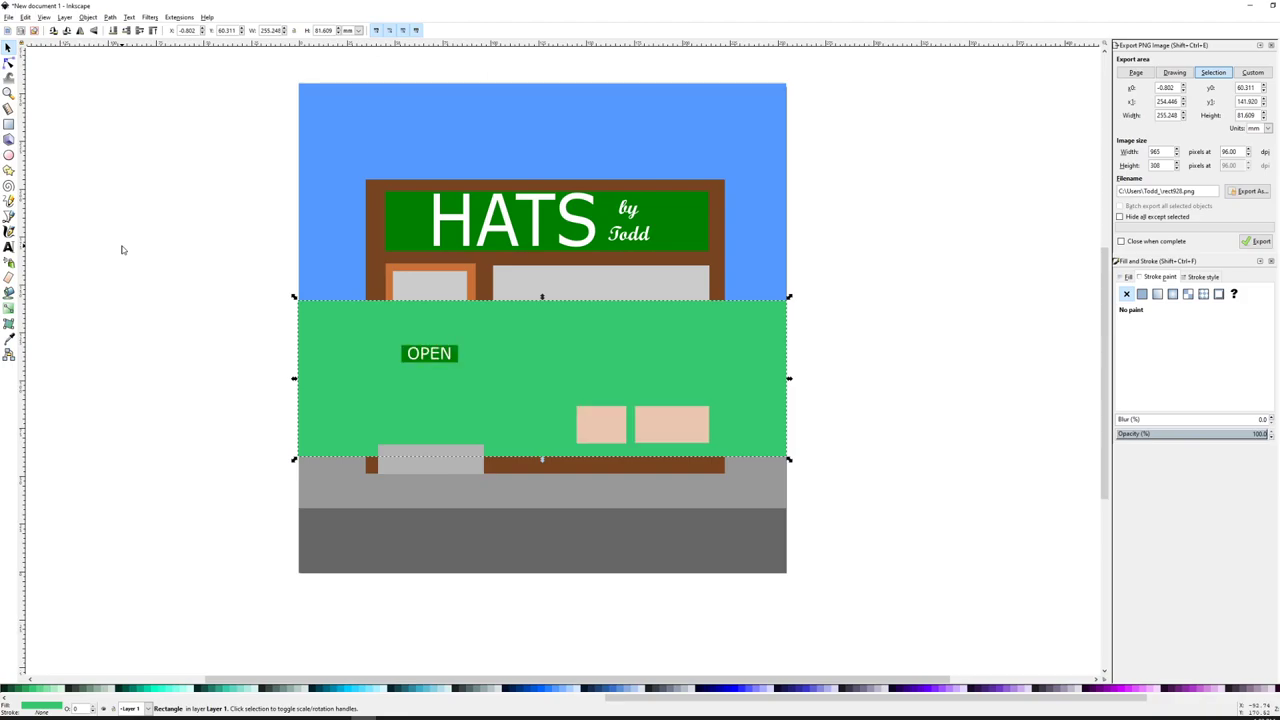
key("Page_Down")
key("Page_Down")
key("Page_Down")
key("Page_Down")
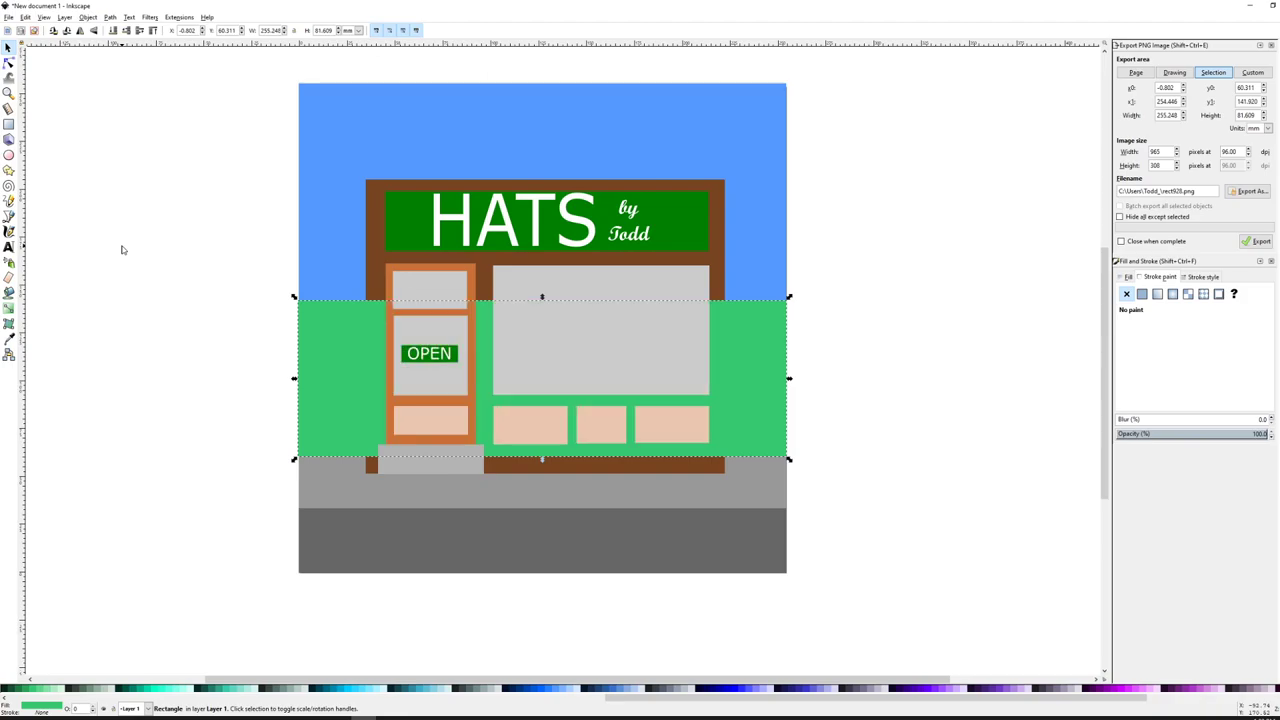
key("Page_Down")
left_click(153, 227)
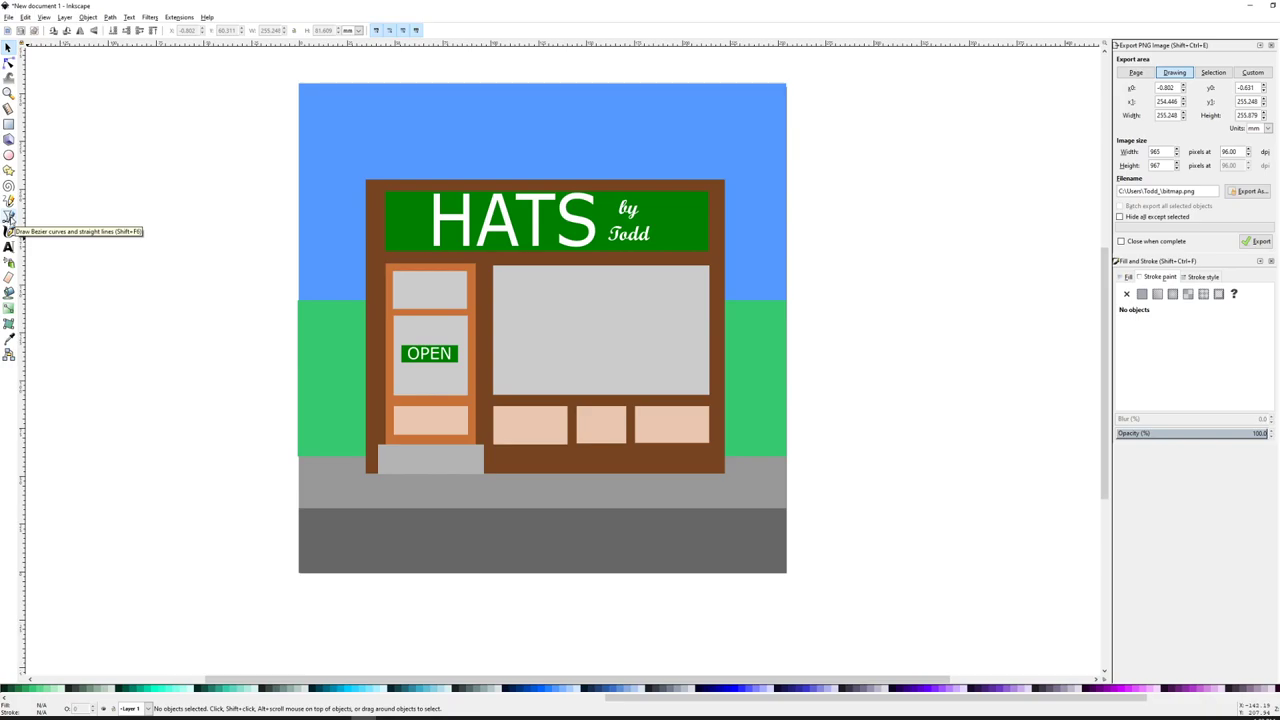
- Draw a closed parallelogram stripe across the window's upper-left corner with the Pen tool
left_click(9, 217)
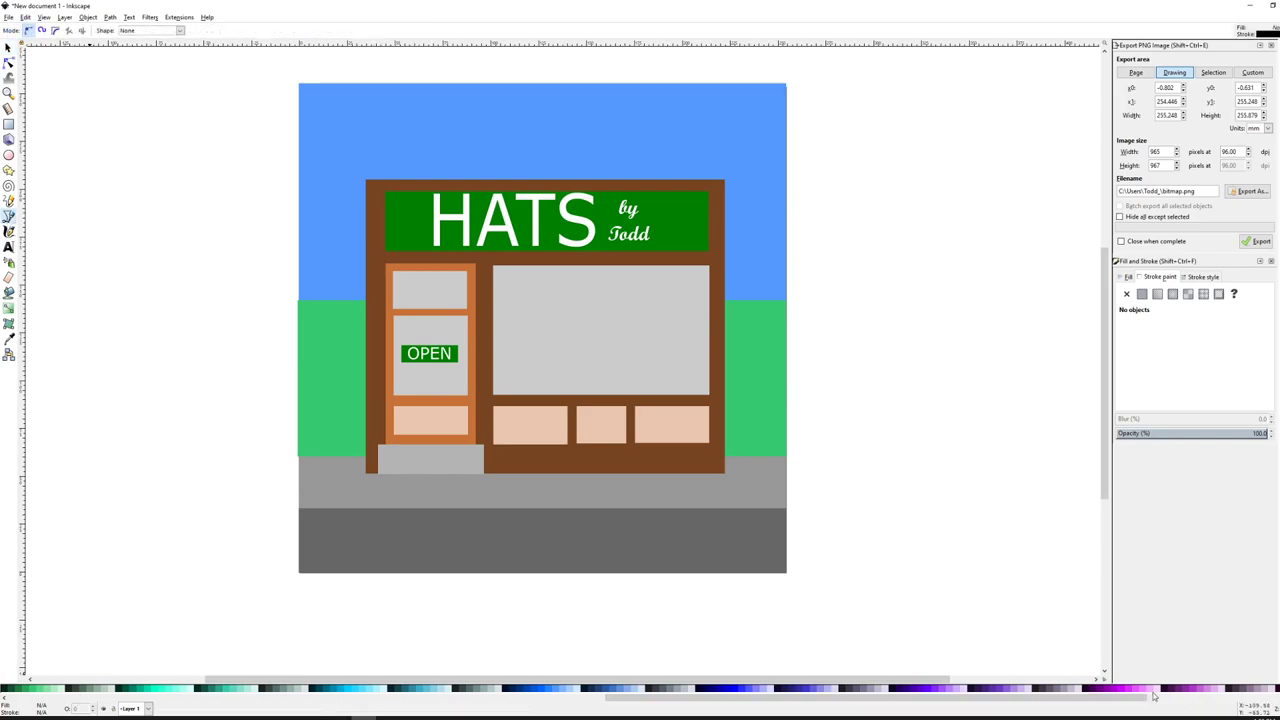
scroll(5, 698, "left", 5)
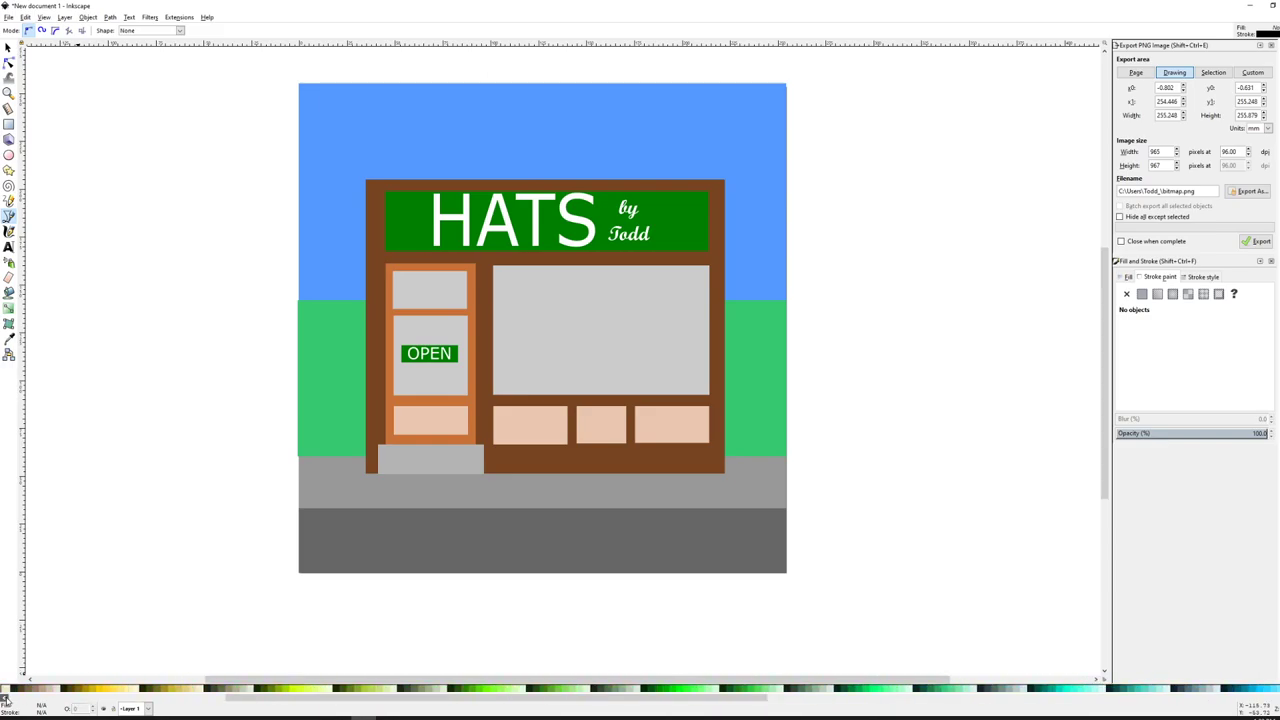
scroll(5, 698, "left", 3)
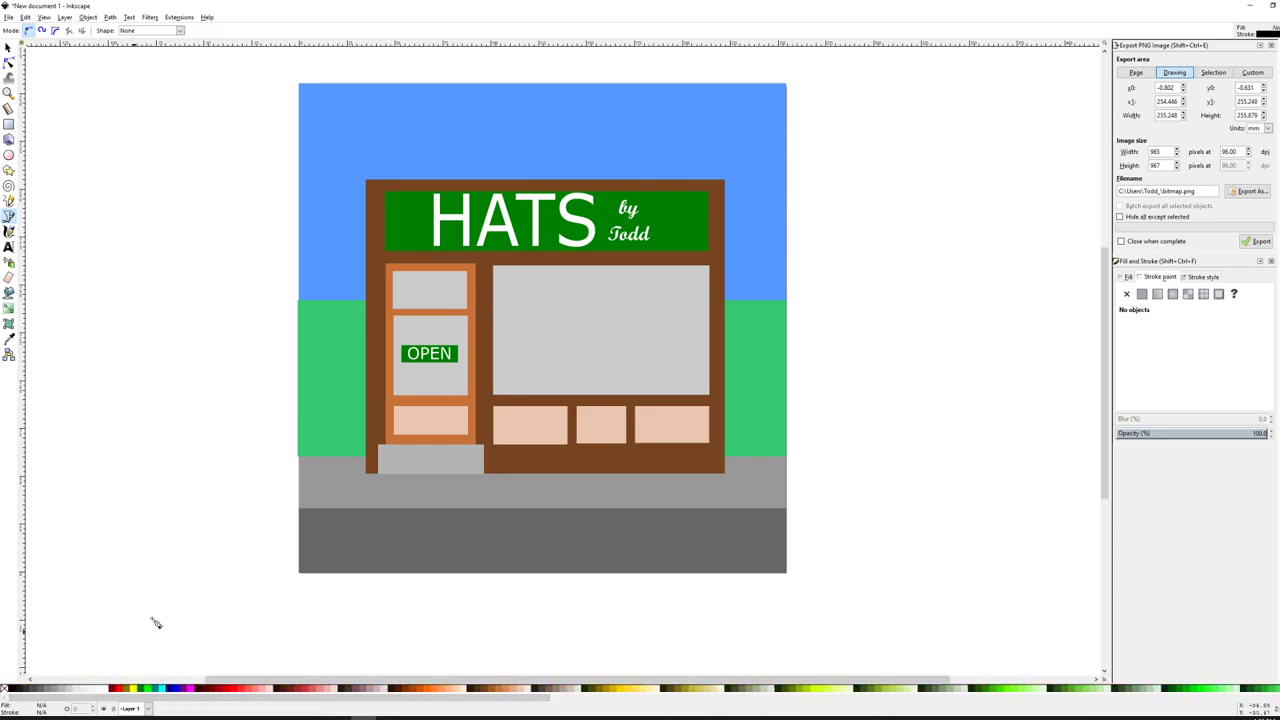
scroll(520, 295, "up", 4)
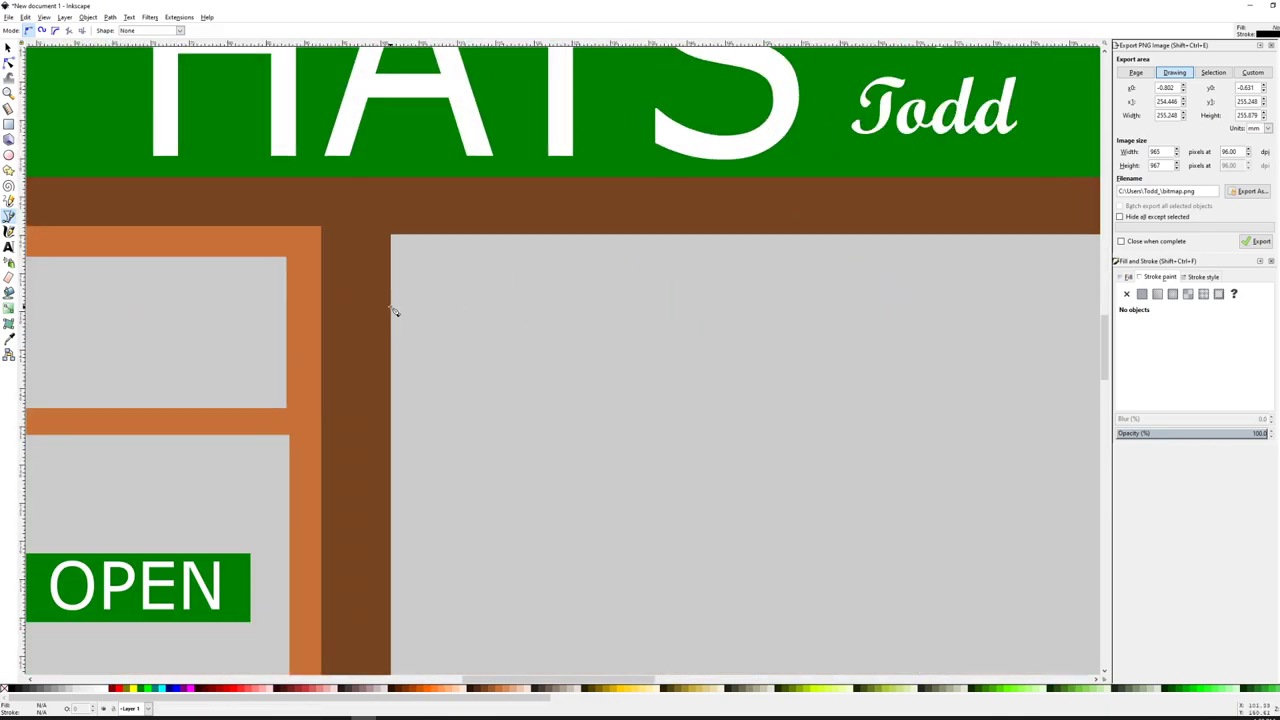
left_click(391, 306)
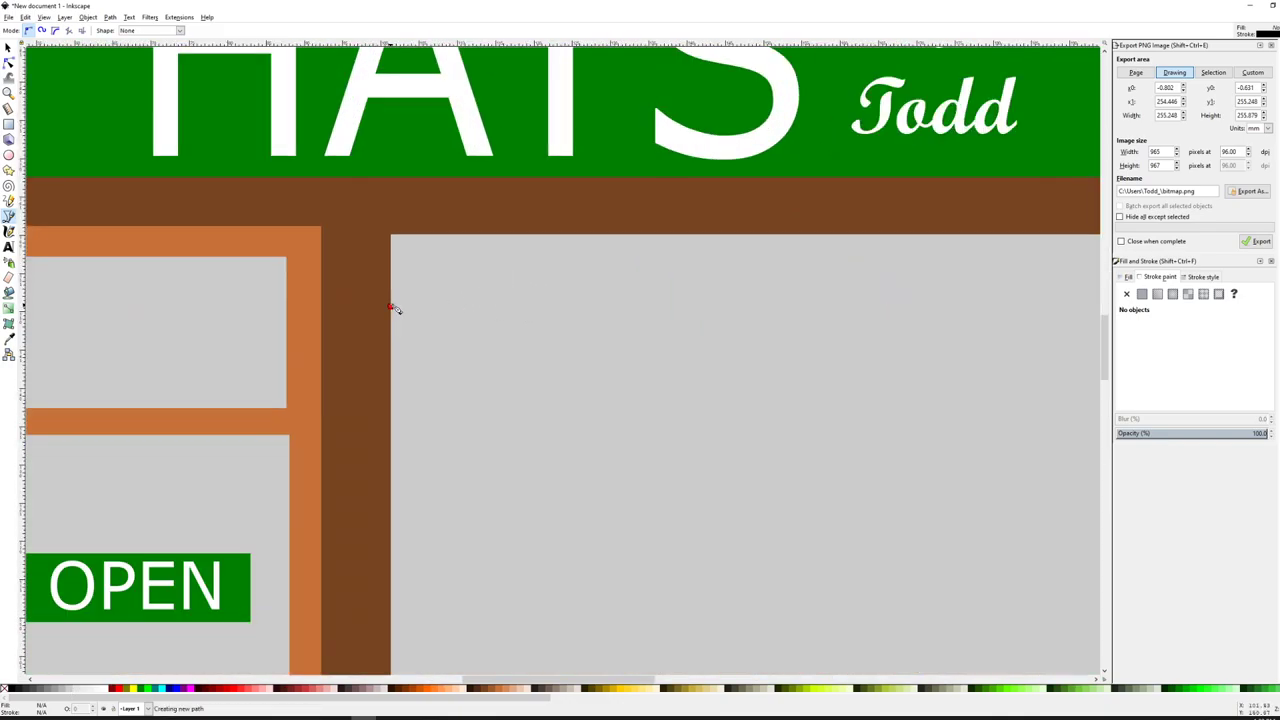
left_click(484, 237)
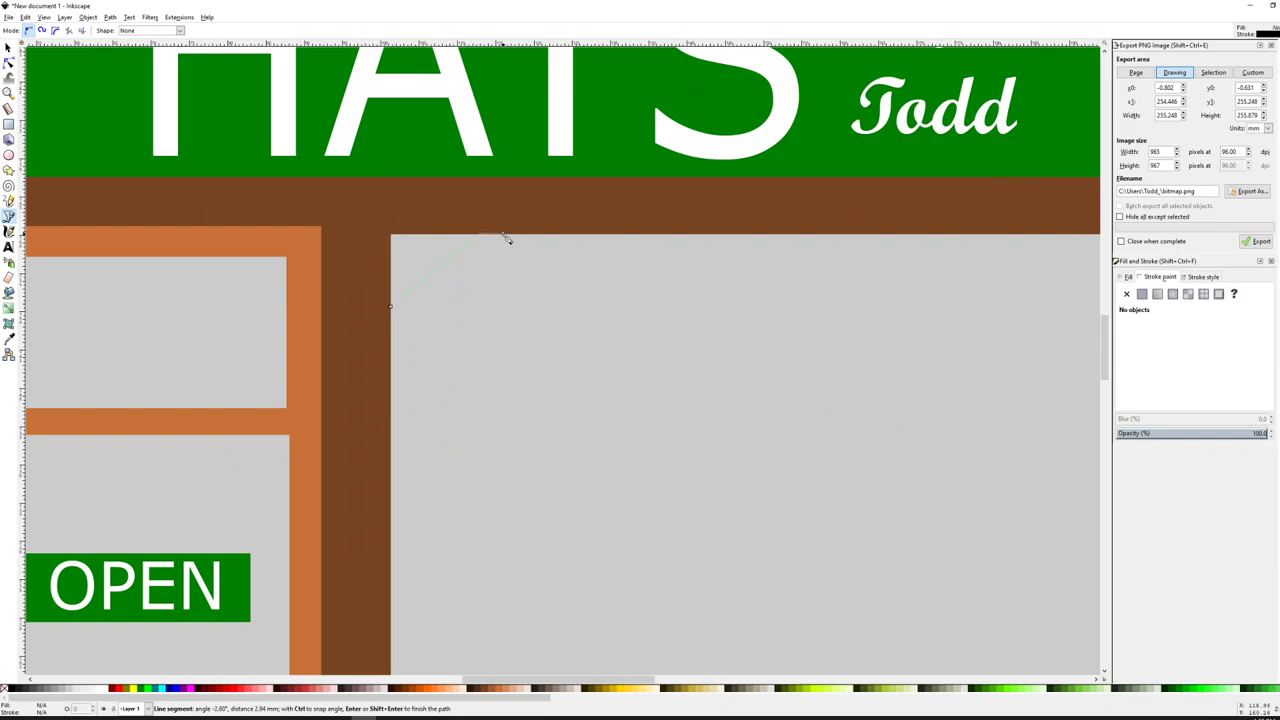
left_click(507, 238)
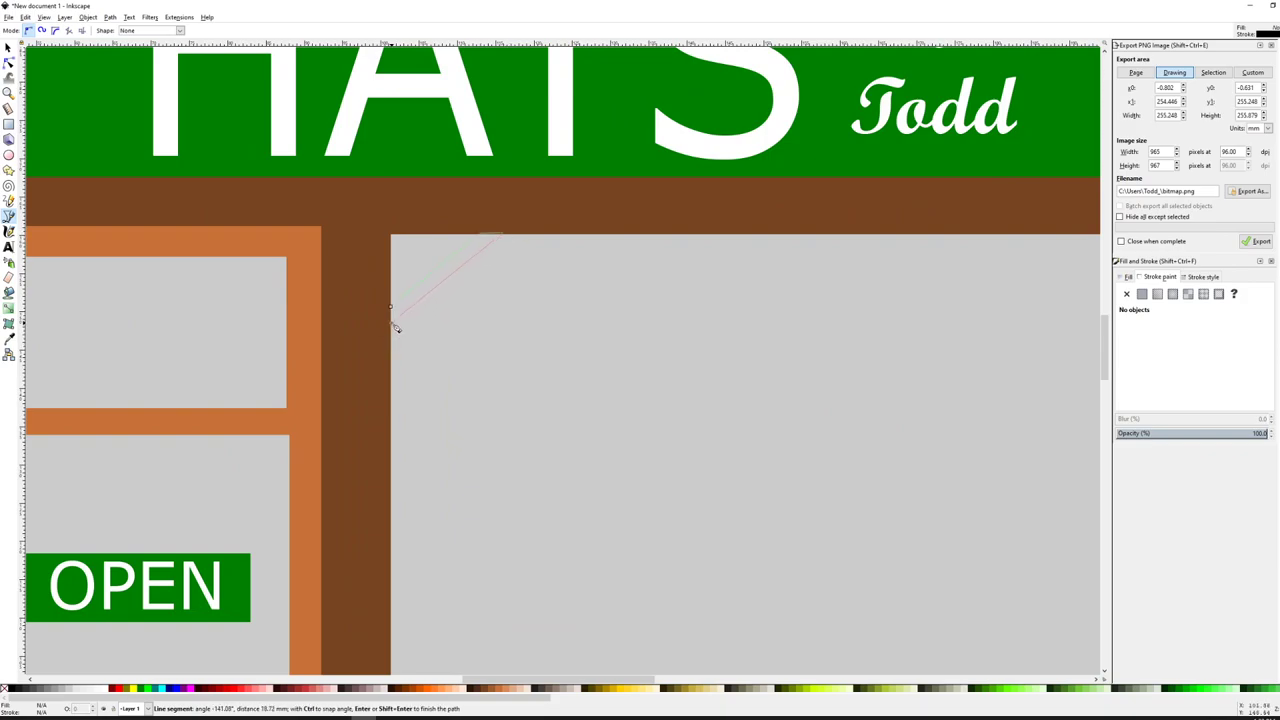
left_click(391, 307)
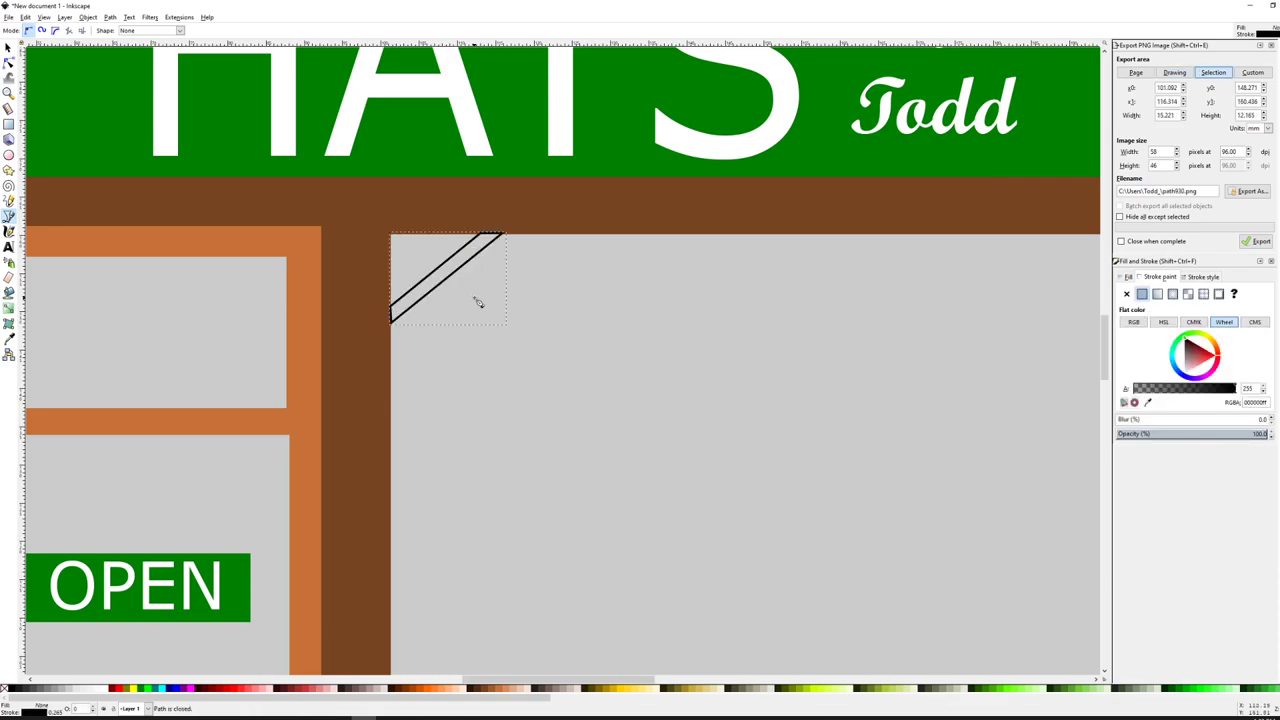
- Fill the stripe light grey and remove its black outline
left_click(8, 48)
left_click(557, 297)
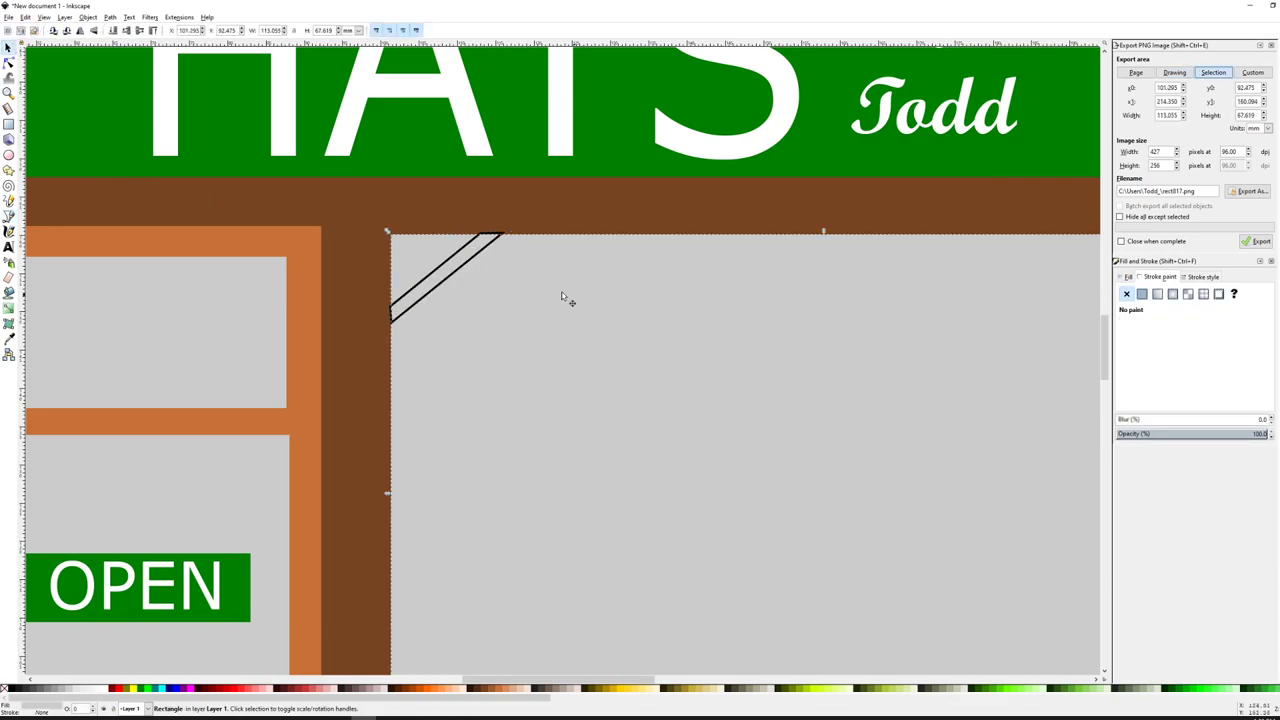
left_click(464, 268)
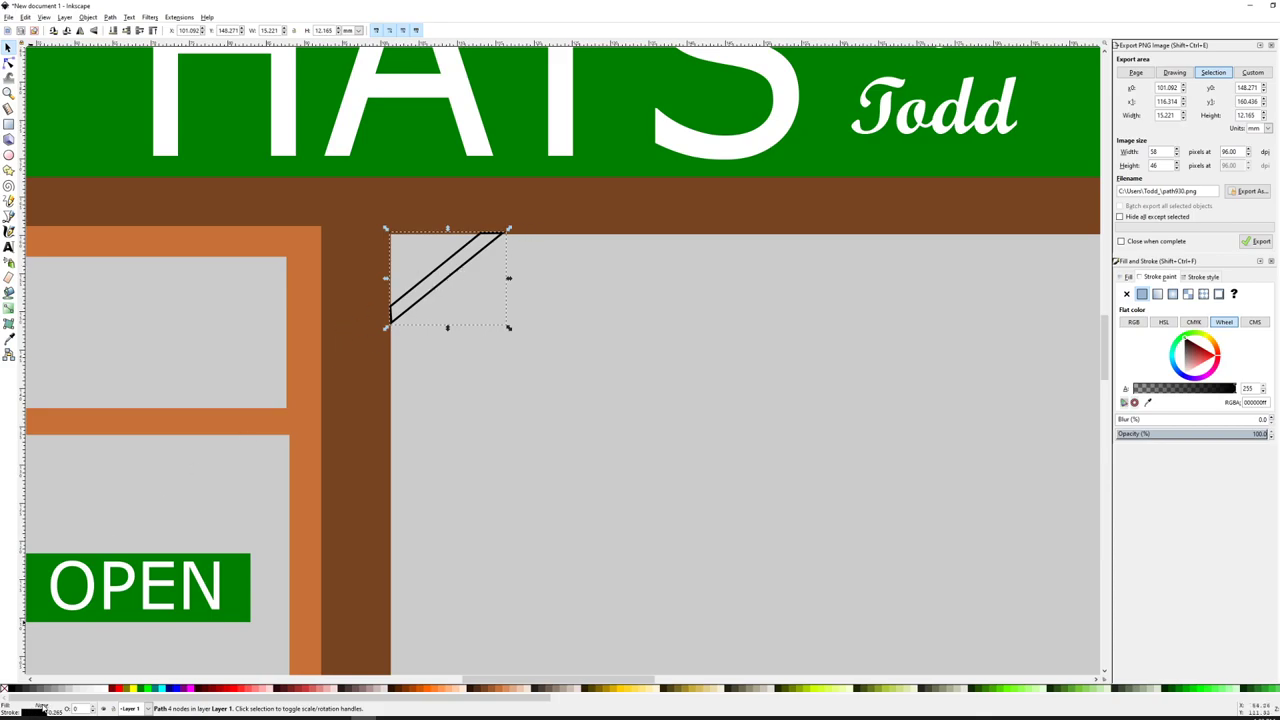
left_click(42, 706)
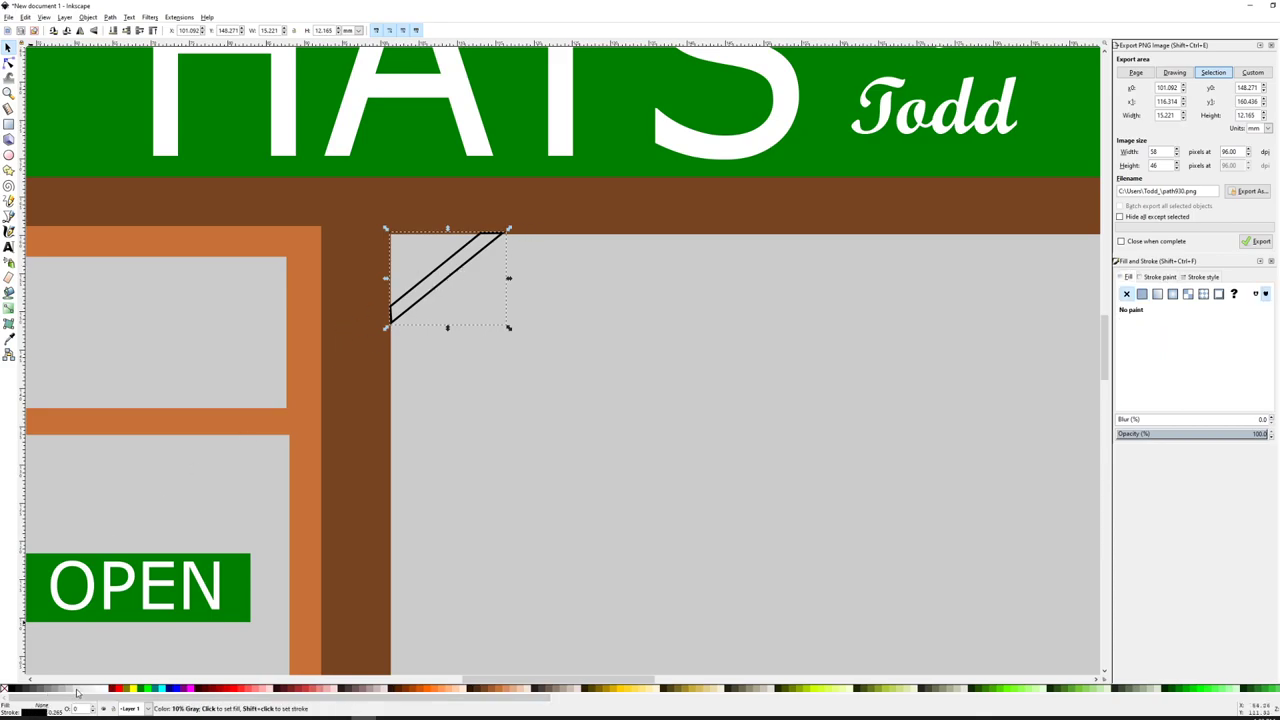
left_click(76, 690)
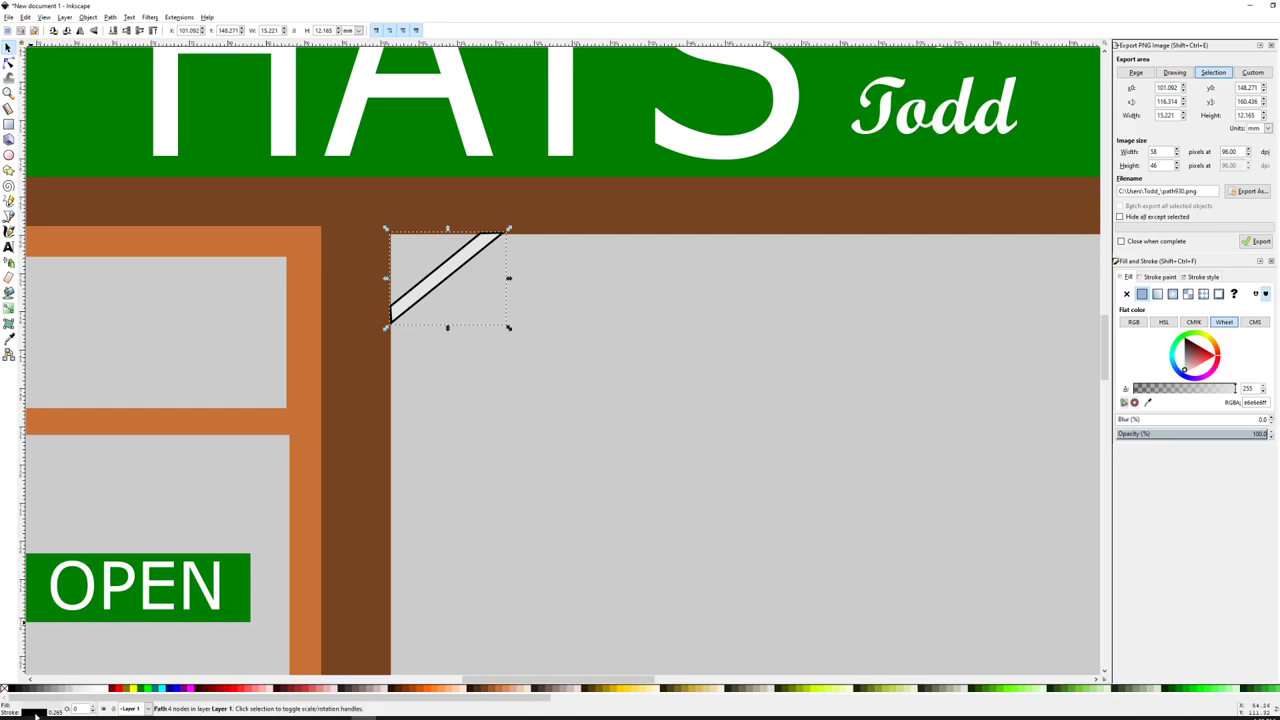
right_click(35, 713)
left_click(60, 704)
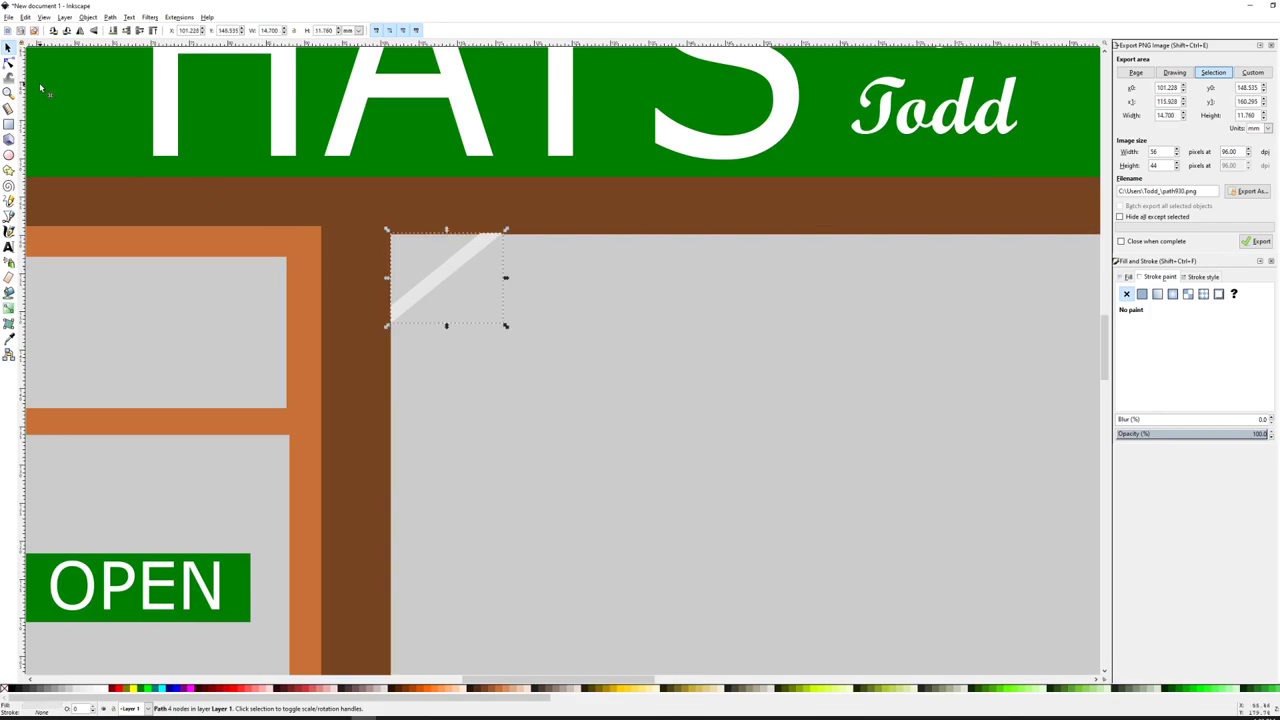
left_click(572, 347)
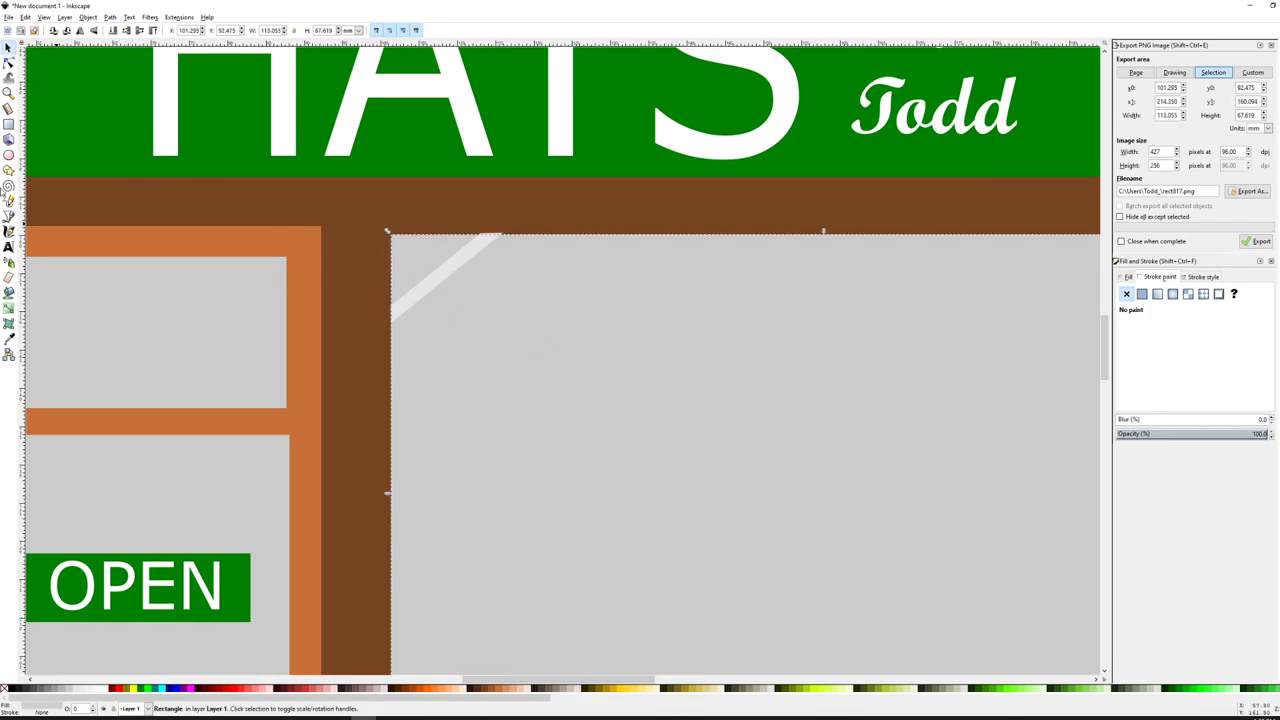
left_click(9, 216)
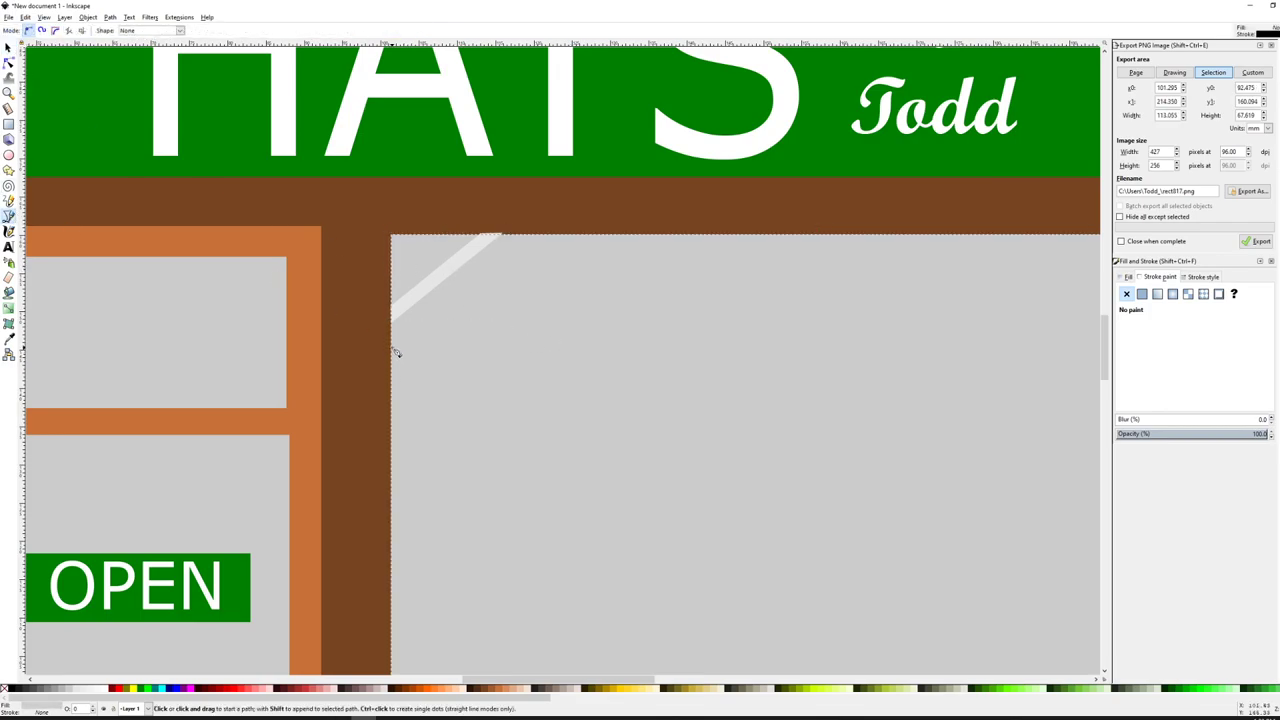
- Draw a second parallel stripe below the first, fill it 7.5% Gray and remove its outline
left_click(392, 347)
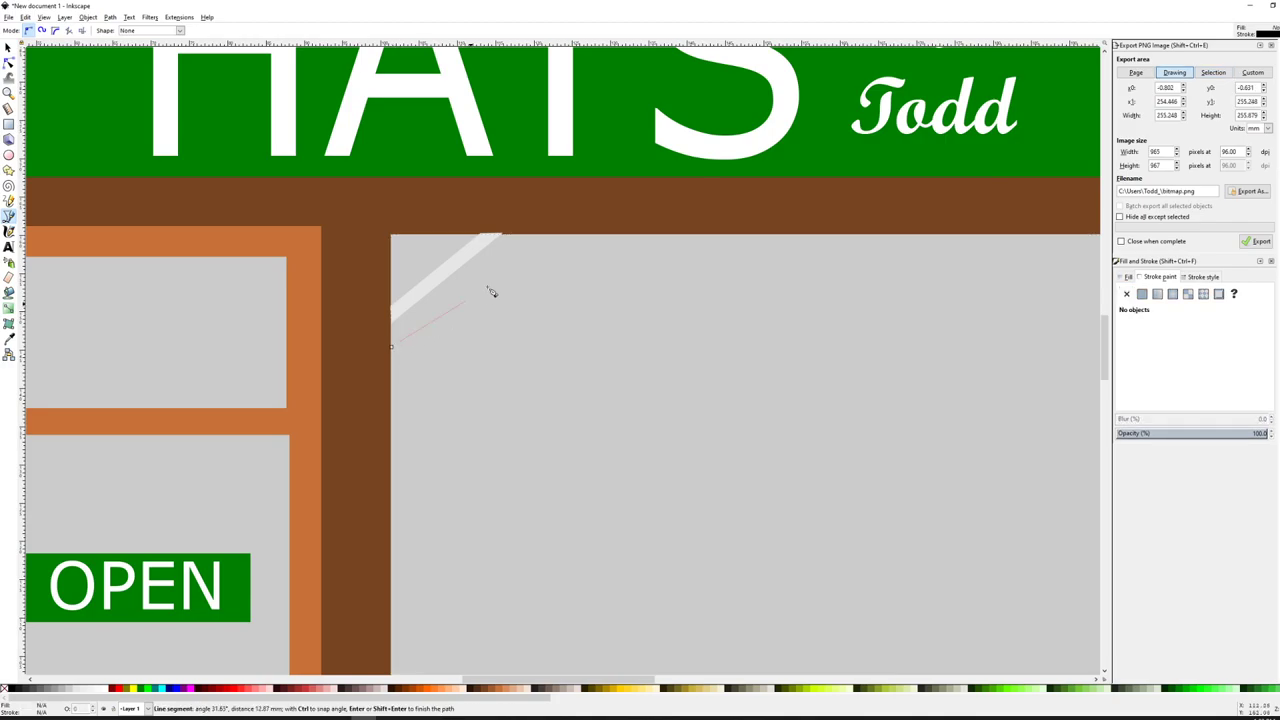
left_click(541, 234)
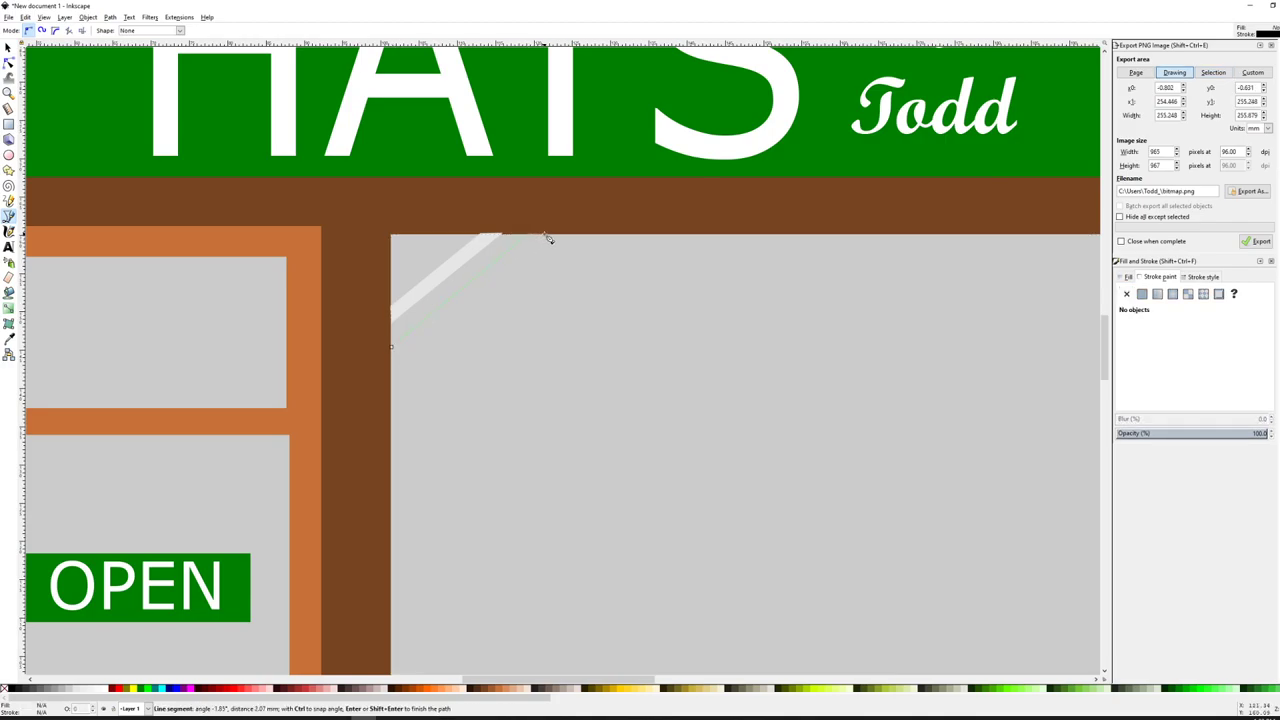
left_click(391, 346)
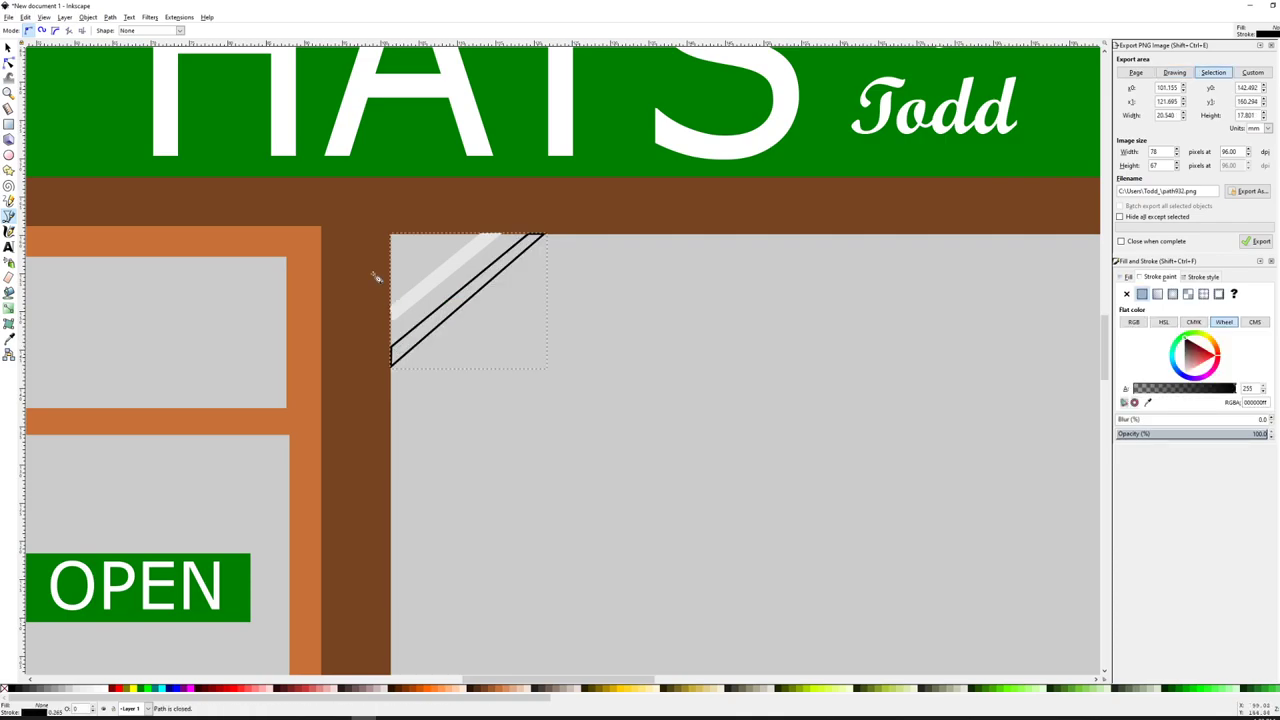
left_click(8, 47)
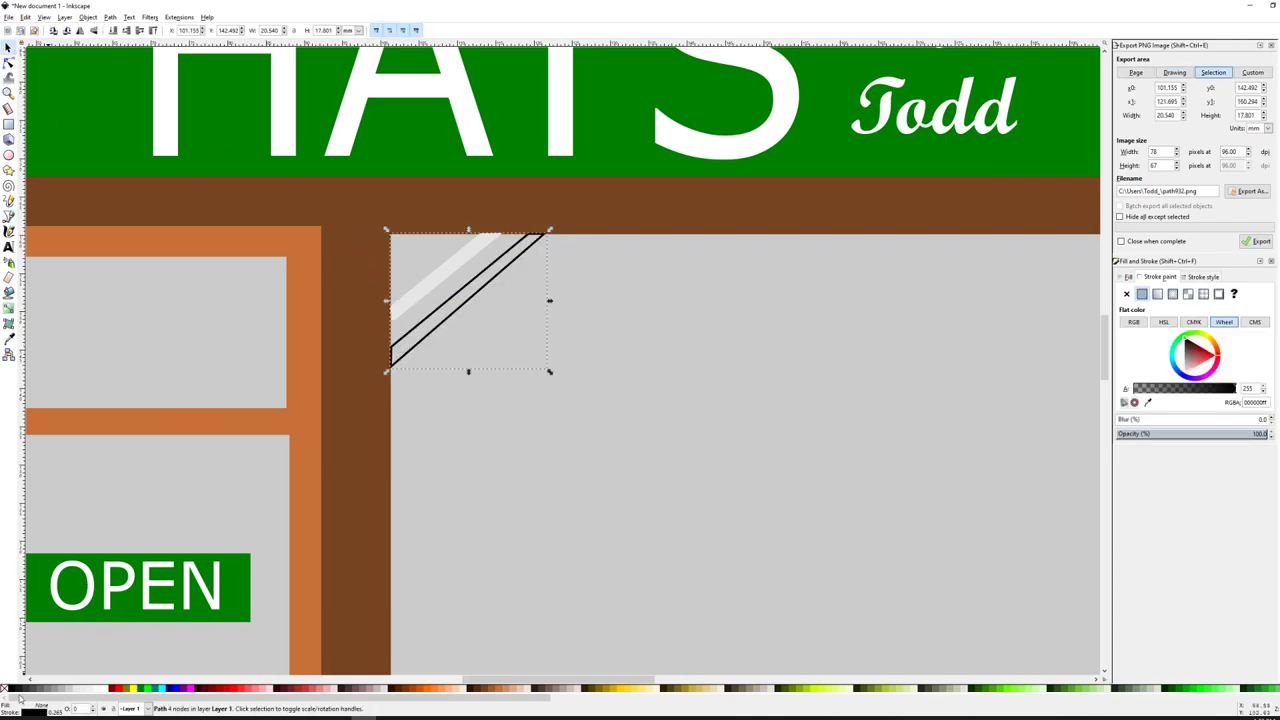
left_click(82, 692)
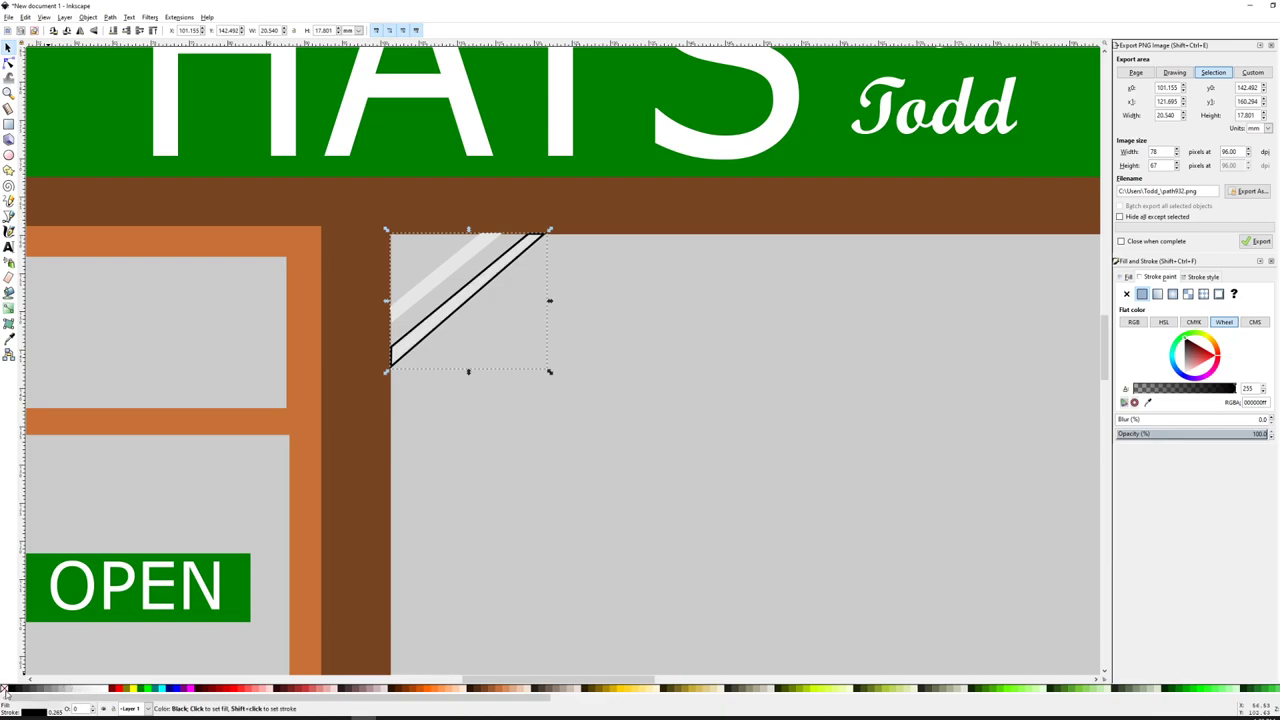
right_click(32, 713)
left_click(60, 699)
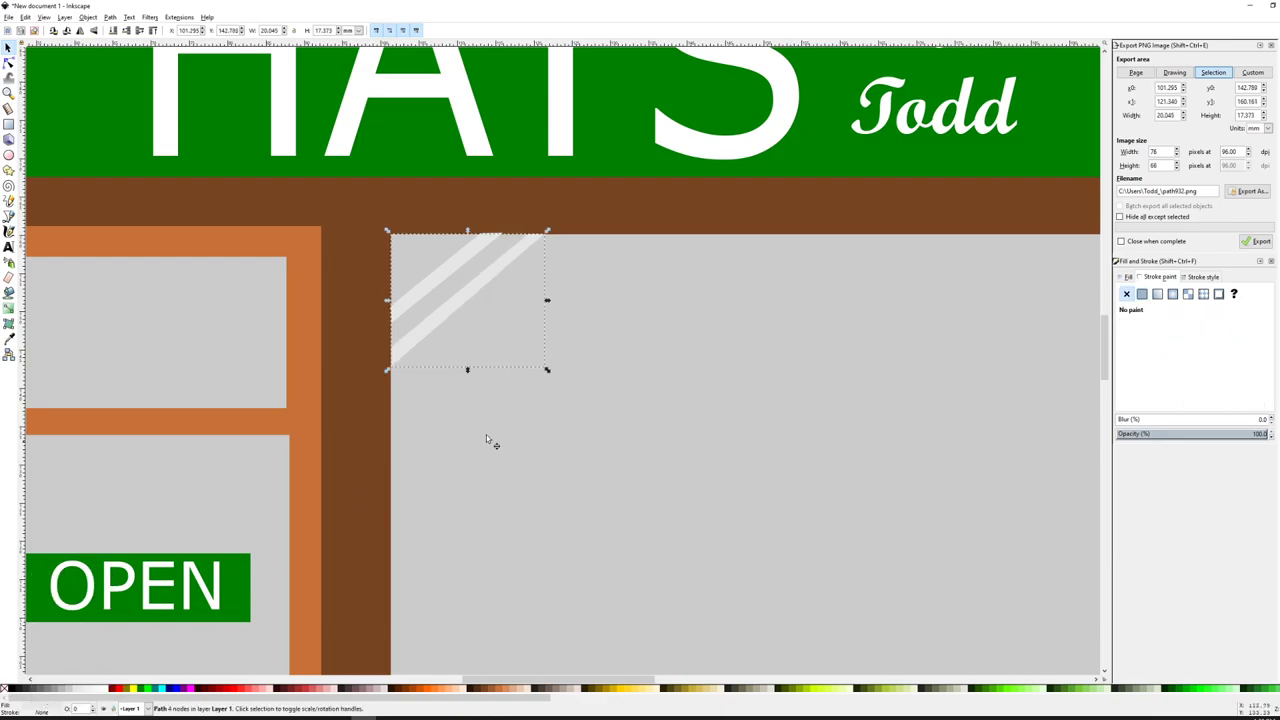
left_click(522, 421)
scroll(644, 352, "down", 6)
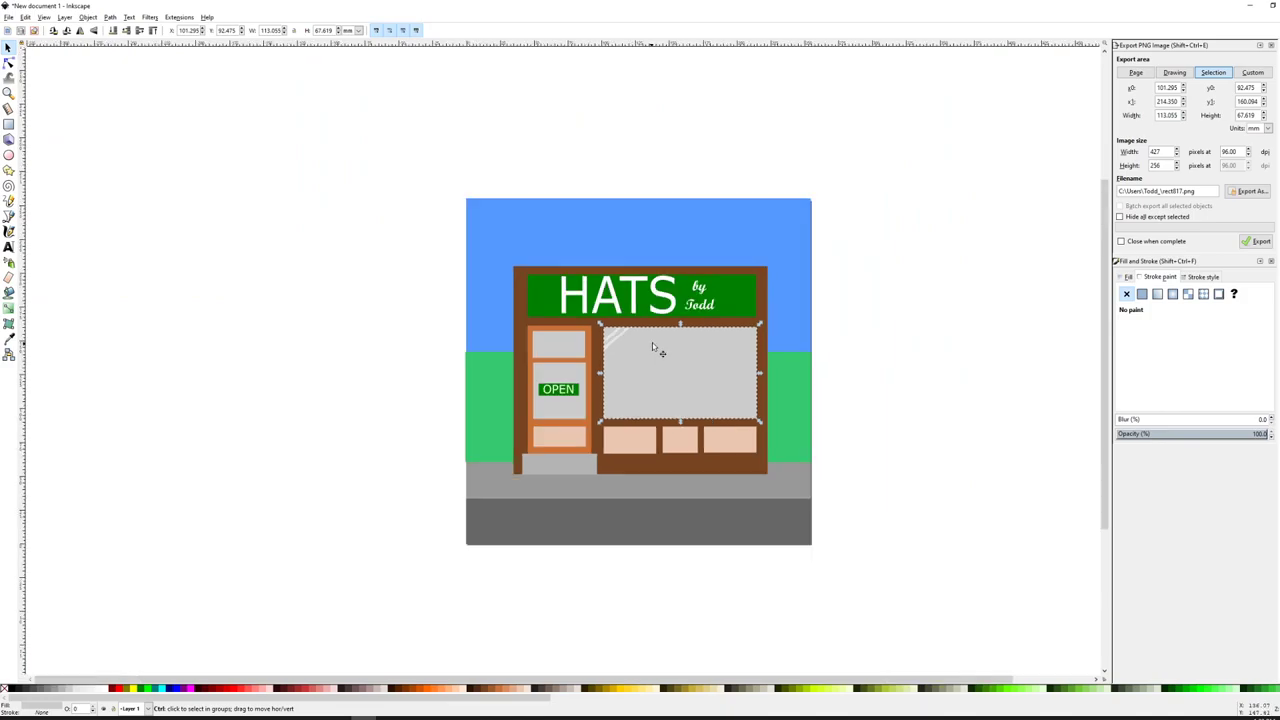
left_click(995, 367)
scroll(960, 362, "up", 1)
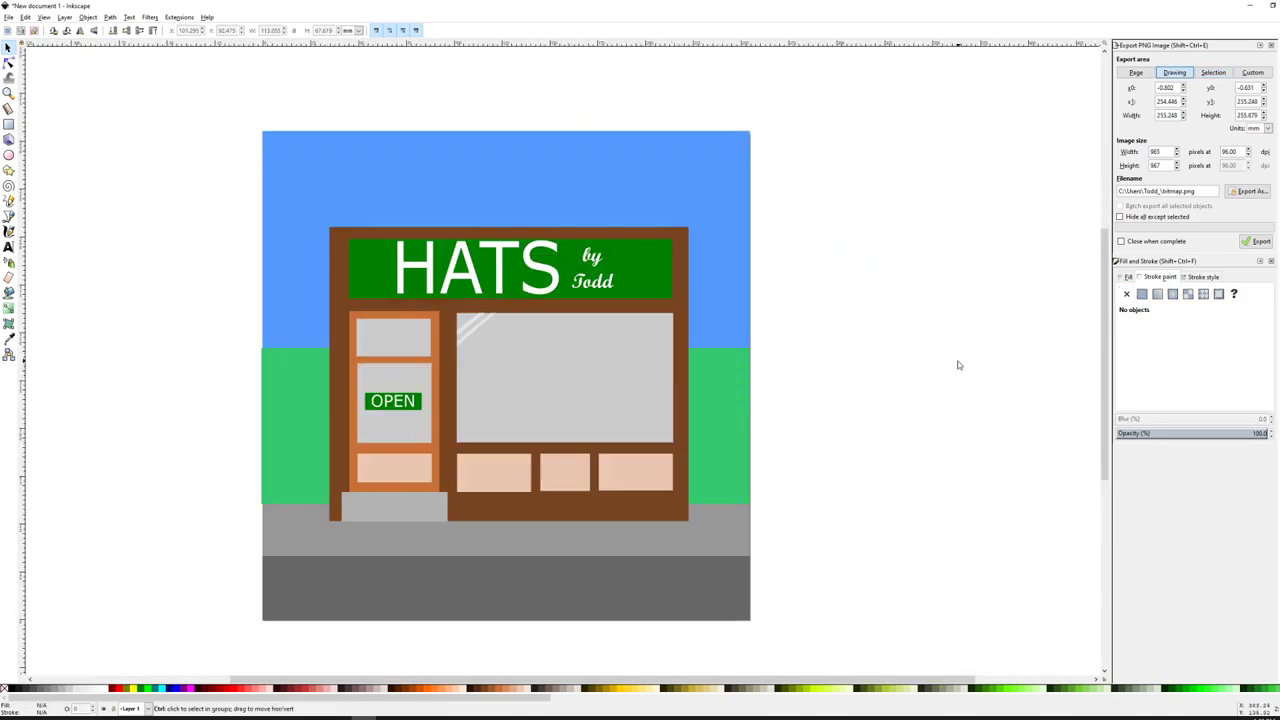